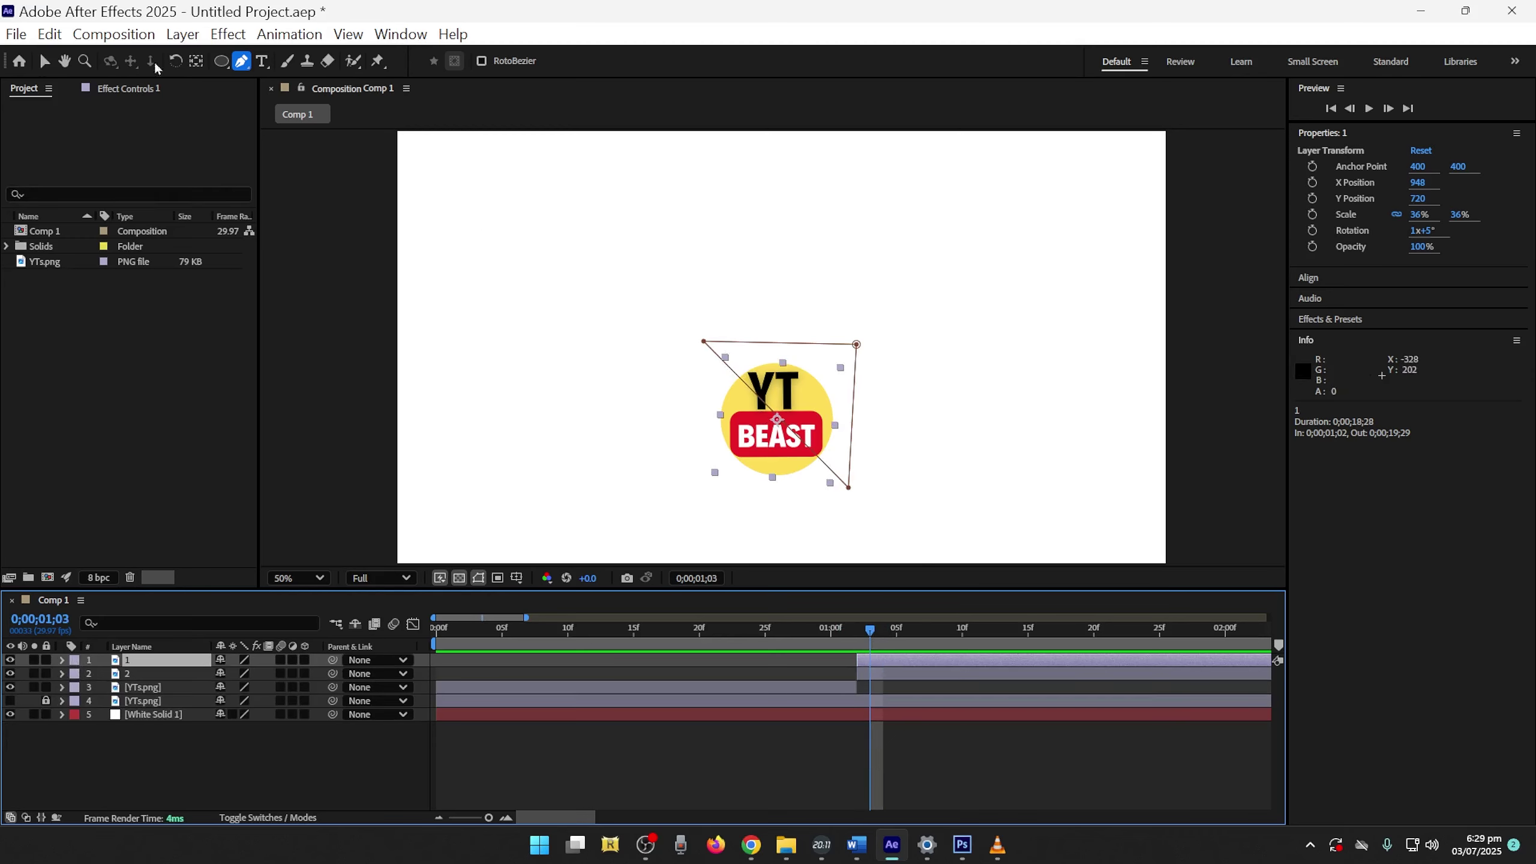
Move layer 1's anchor point to about 126.3, 139.5, at the upper end of the logo's diagonal cut
click(195, 63)
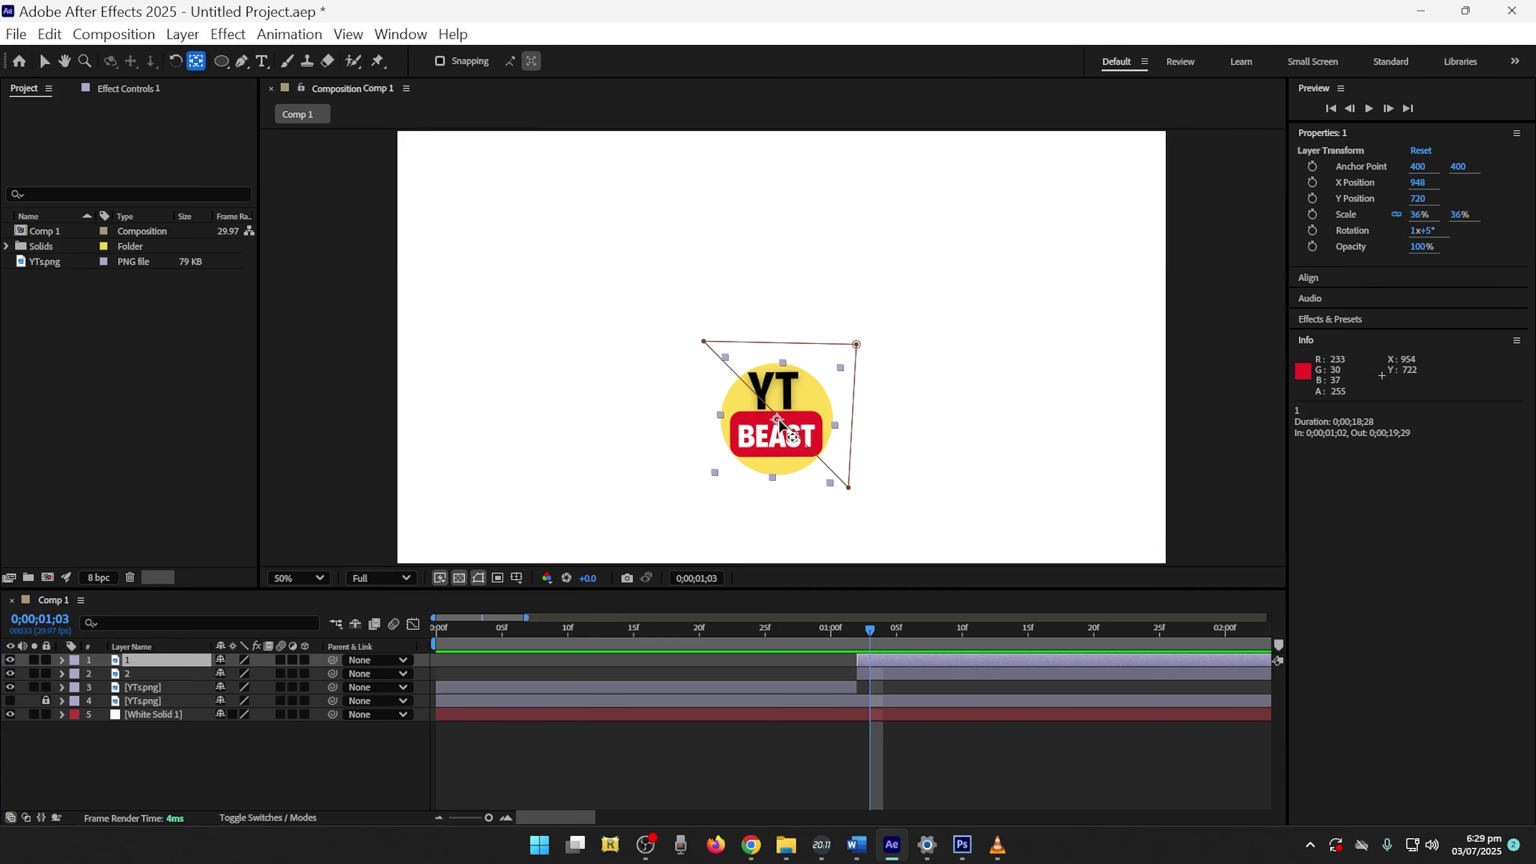
drag(780, 426, 744, 387)
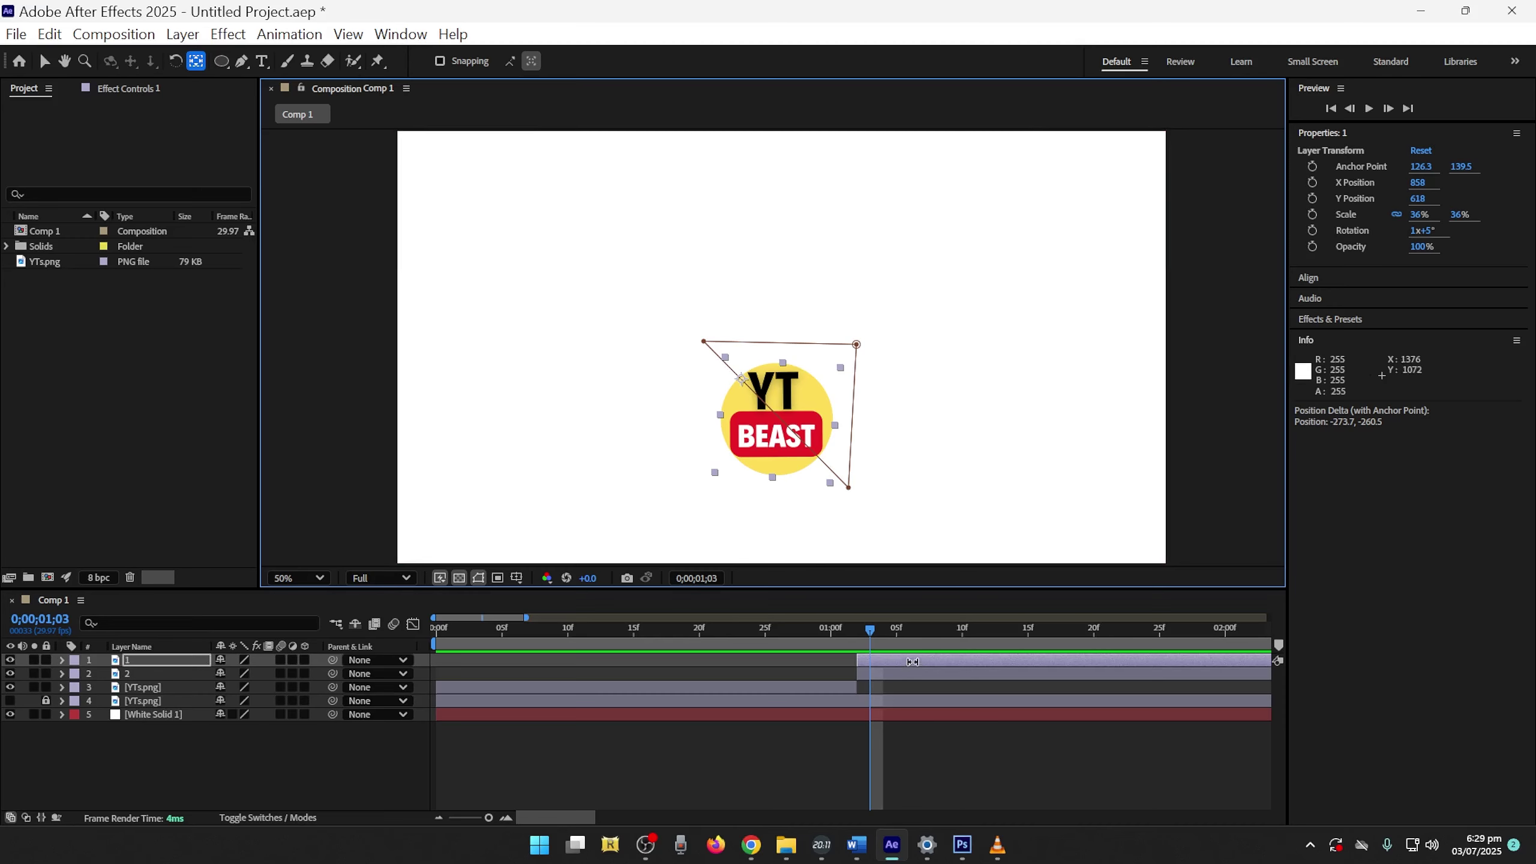
Animate layer 1's position with X and Y keyframes from 858, 618 at 0;00;01;02 to 1056, 814 at 0;00;01;20
click(153, 665)
key(p)
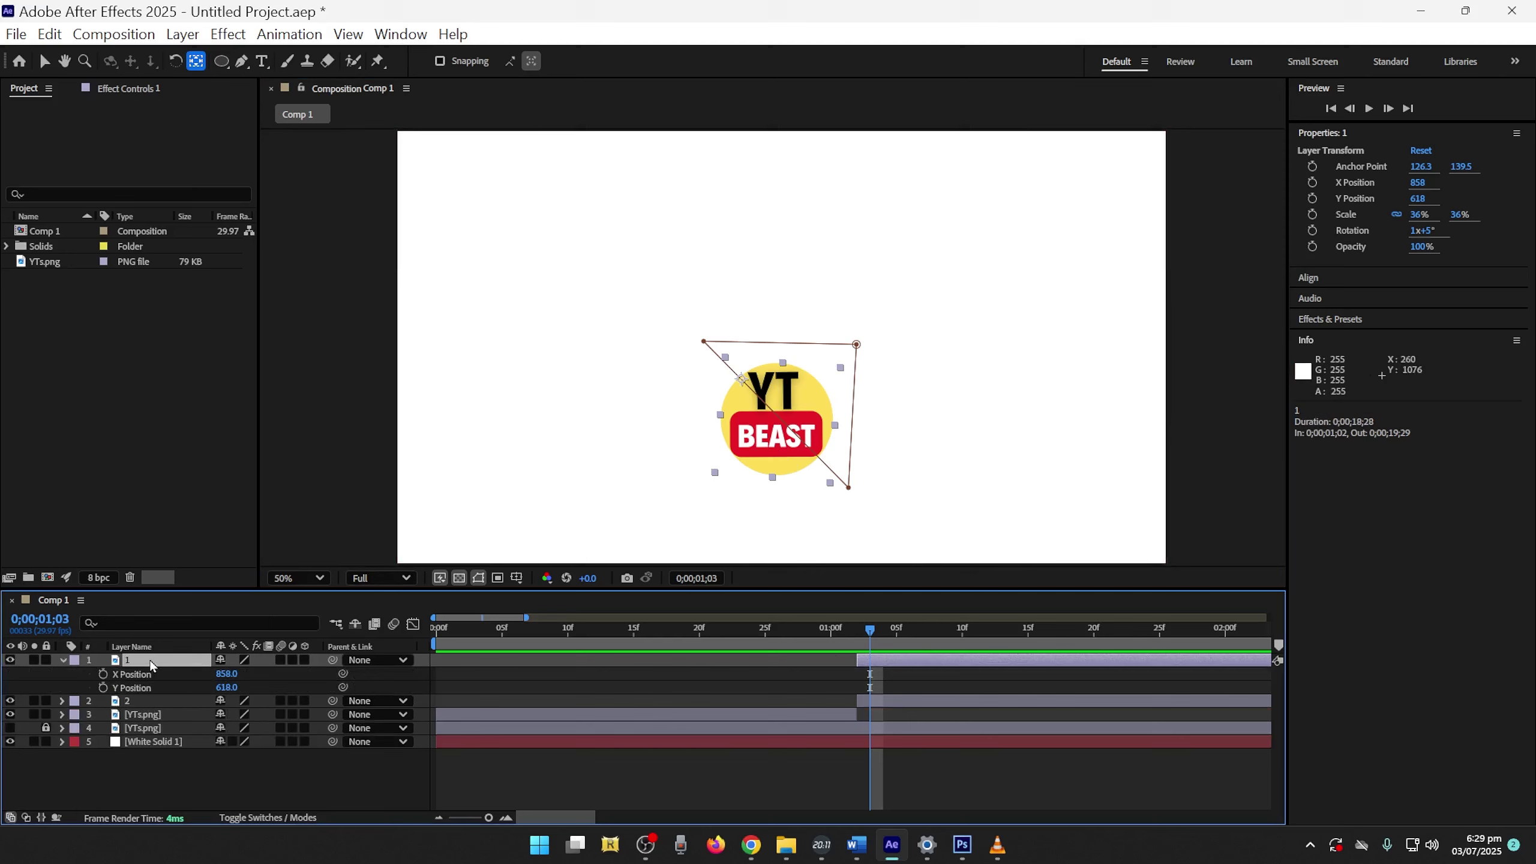
click(103, 674)
click(103, 687)
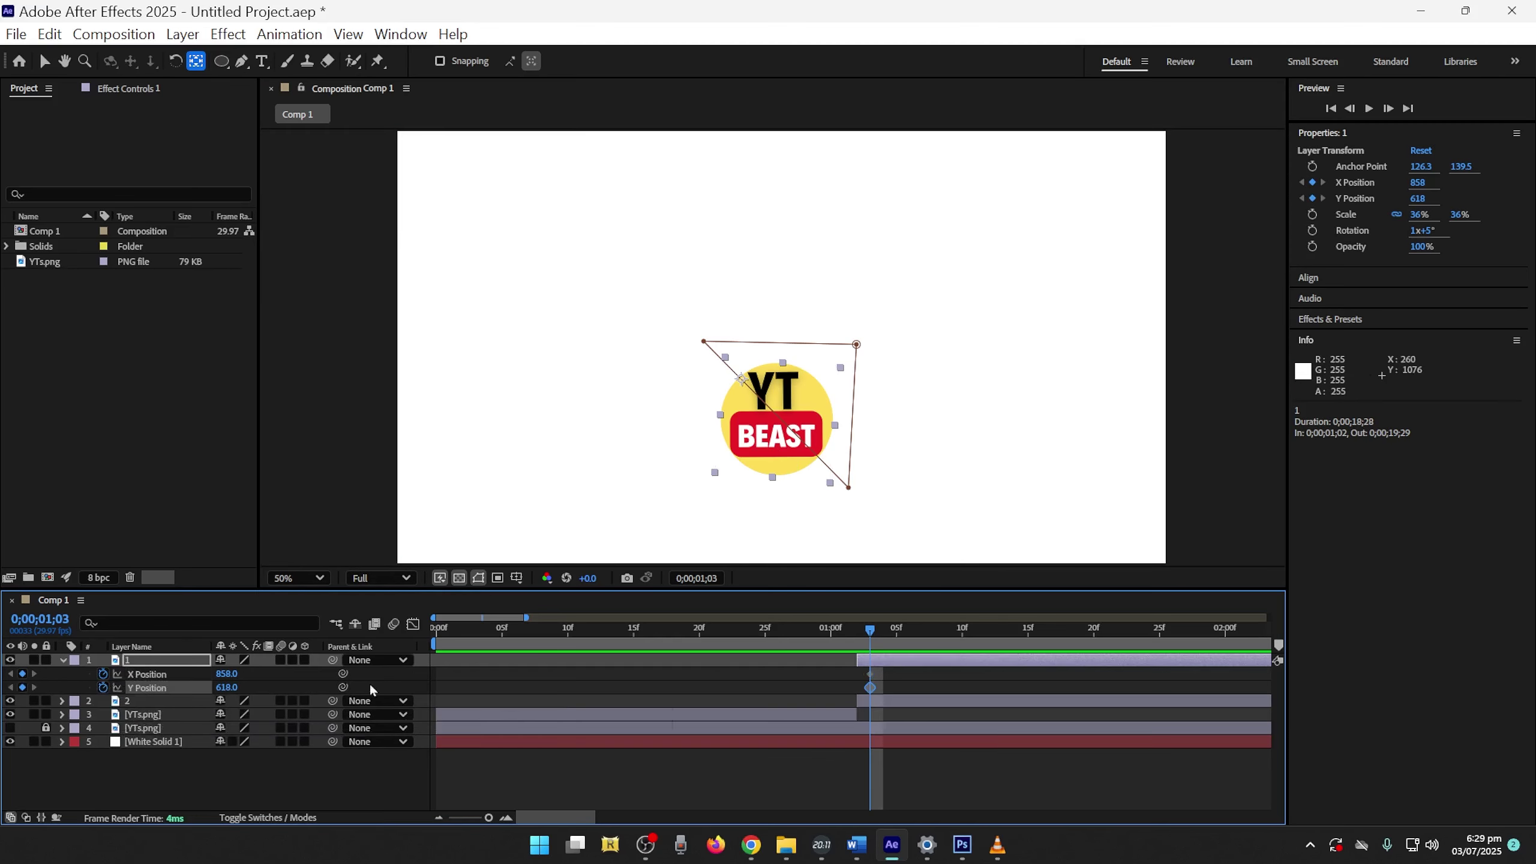
key(ctrl+z)
click(1075, 639)
drag(784, 398, 845, 467)
Play back the position animation of layer 1 from the start of the composition
key(space)
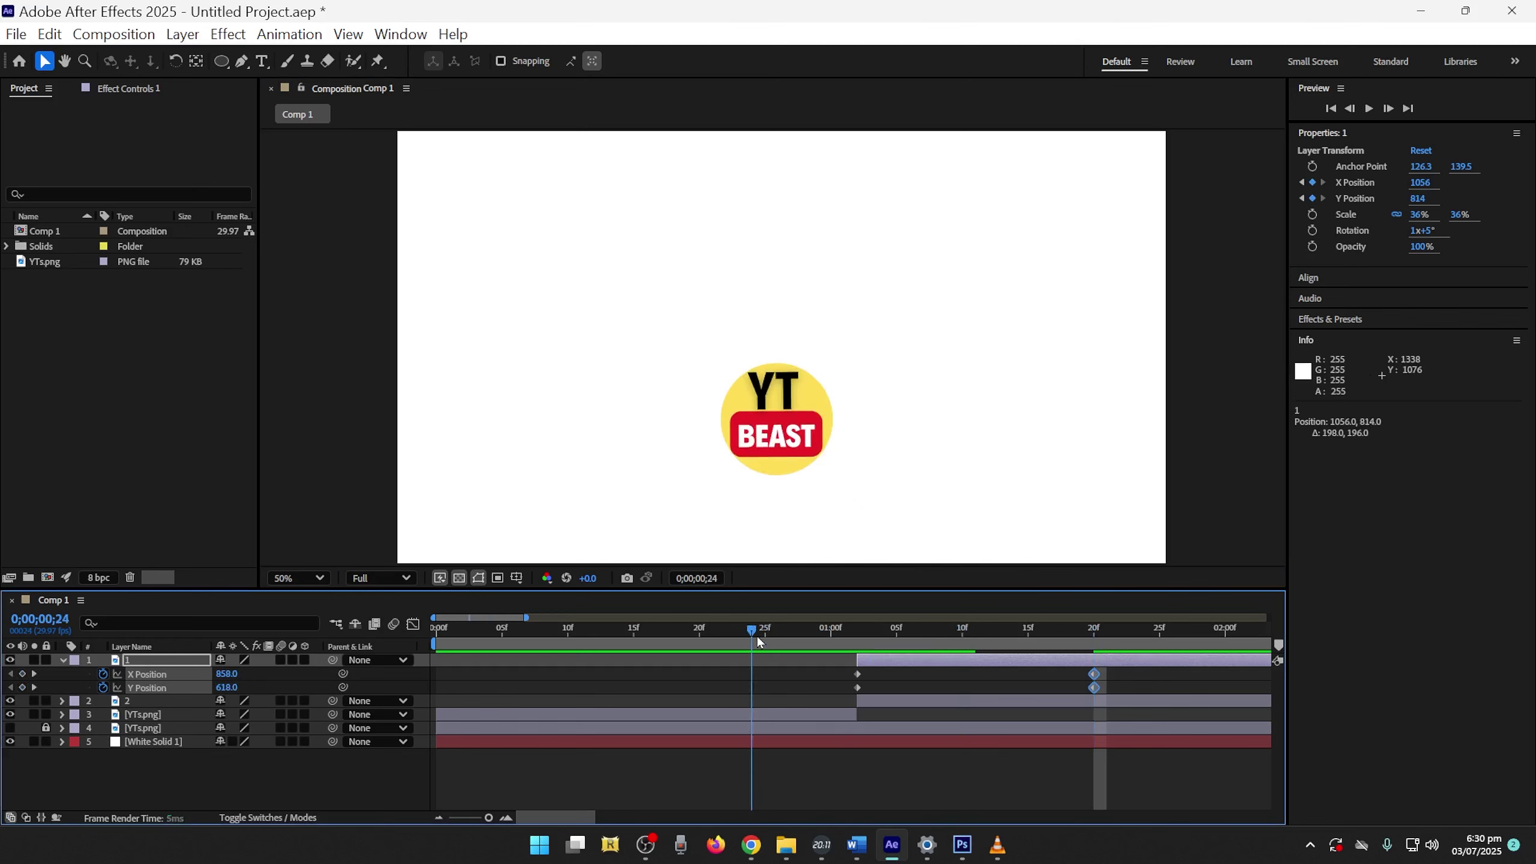
key(space)
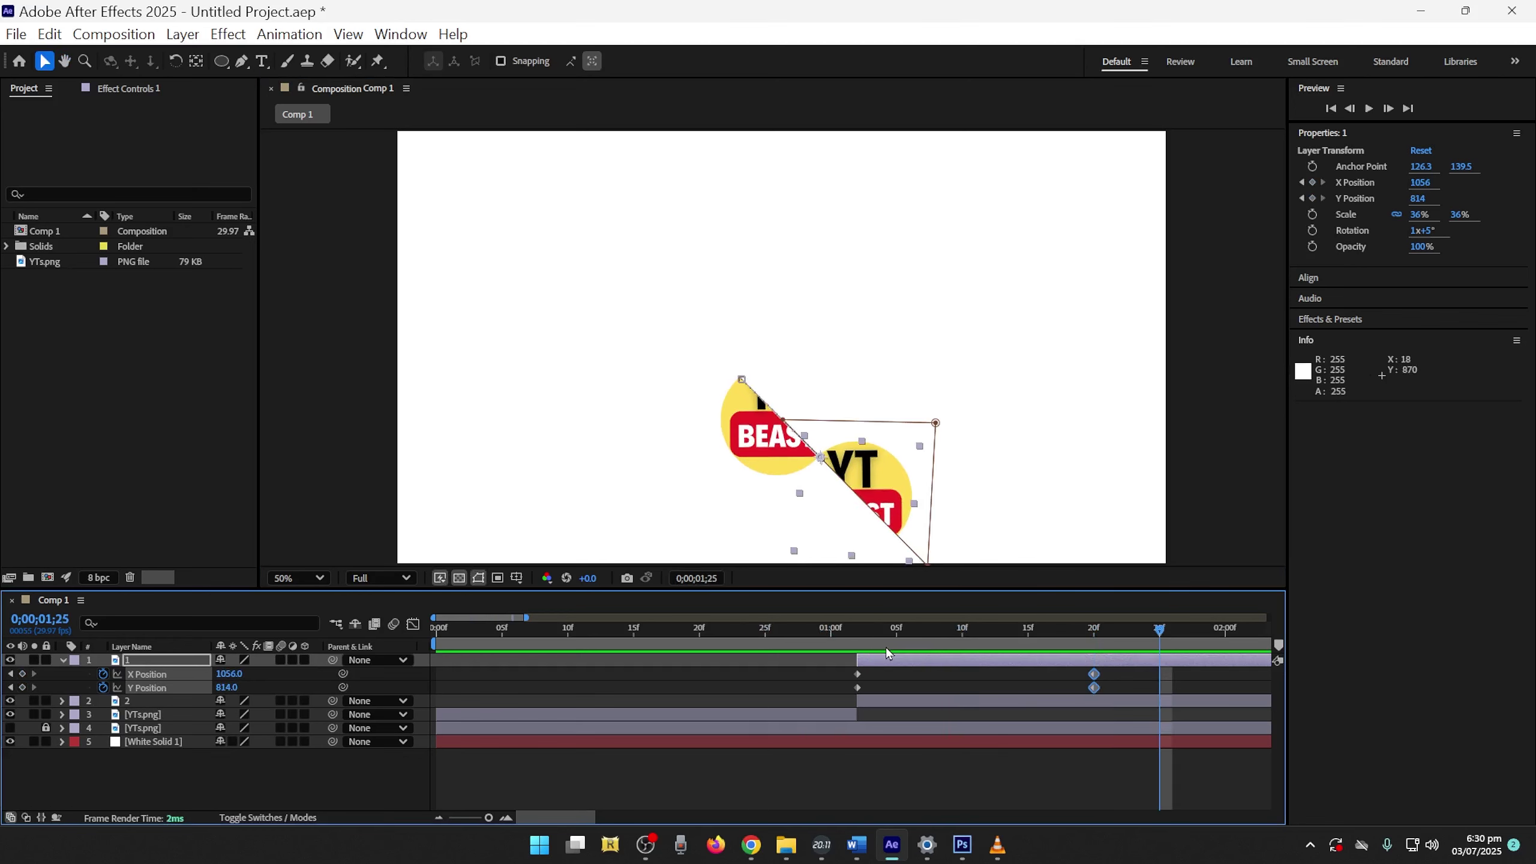
click(798, 632)
drag(797, 635, 437, 648)
key(space)
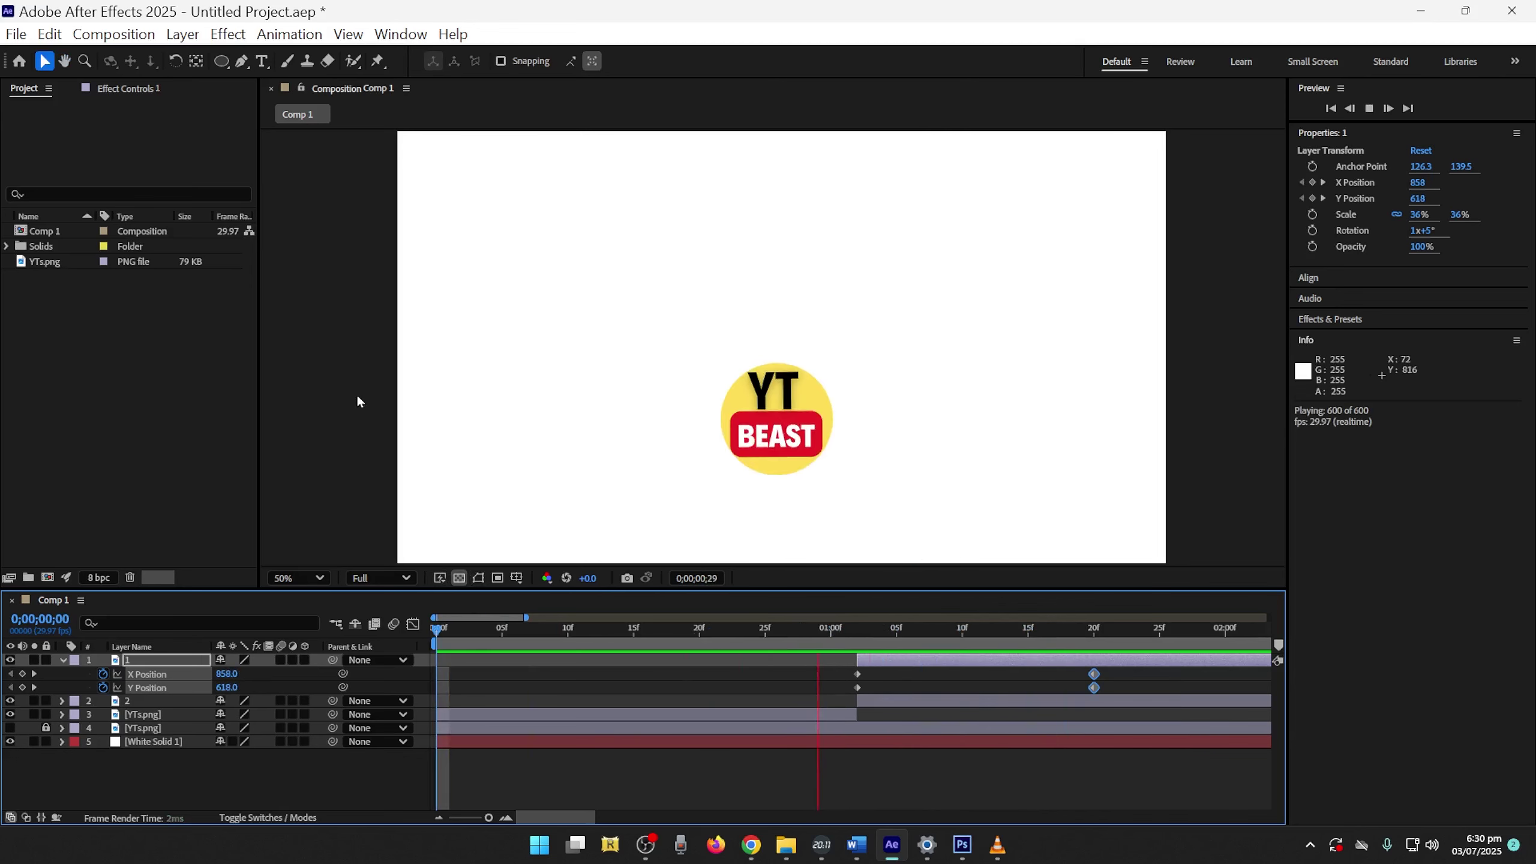
key(space)
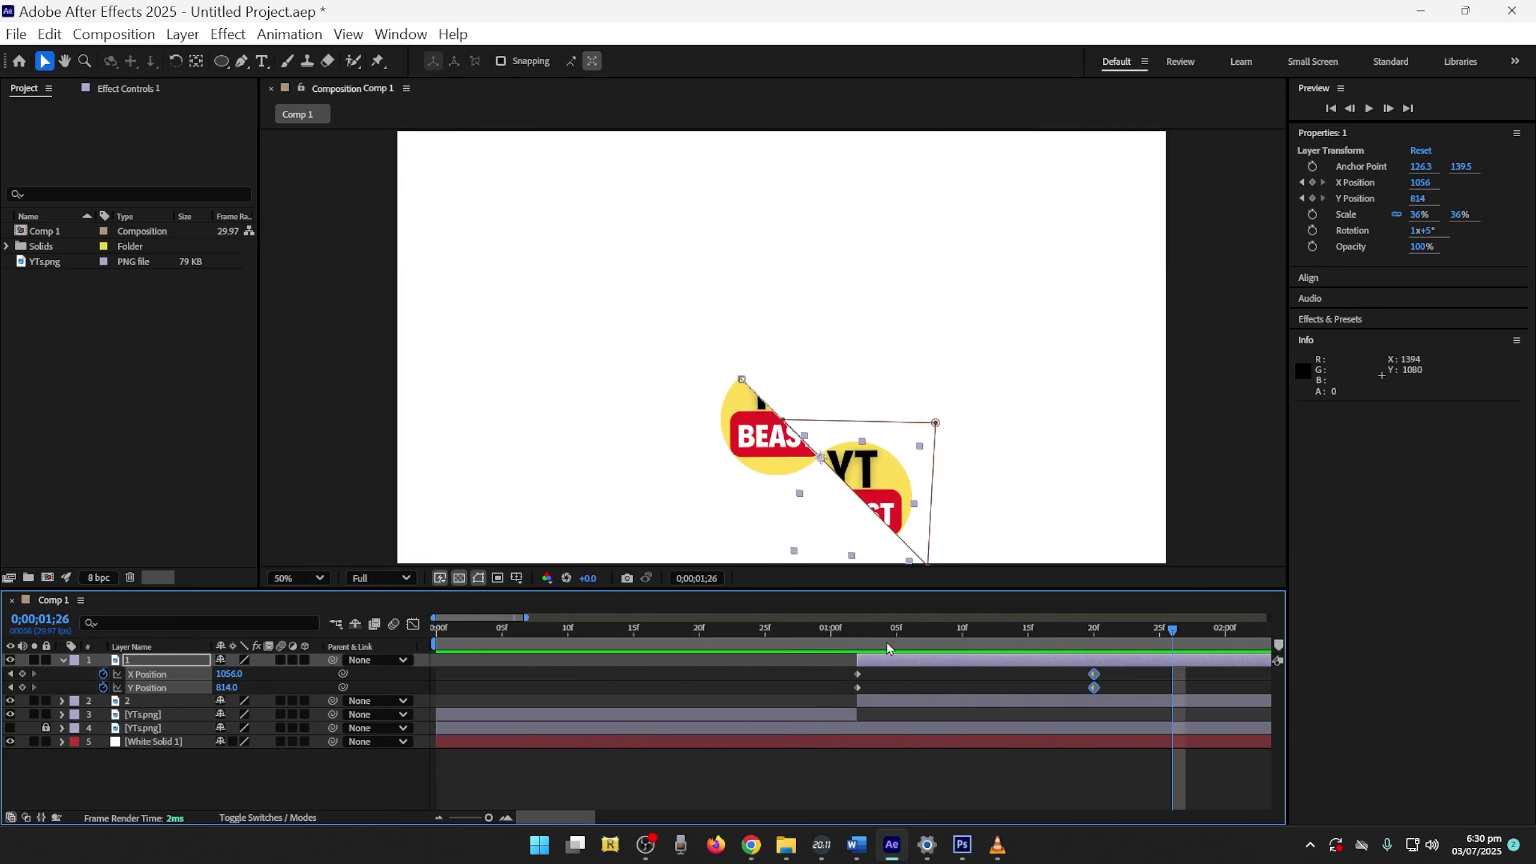
Parent layer 1 to layer 2 with the parent pick whip
click(888, 703)
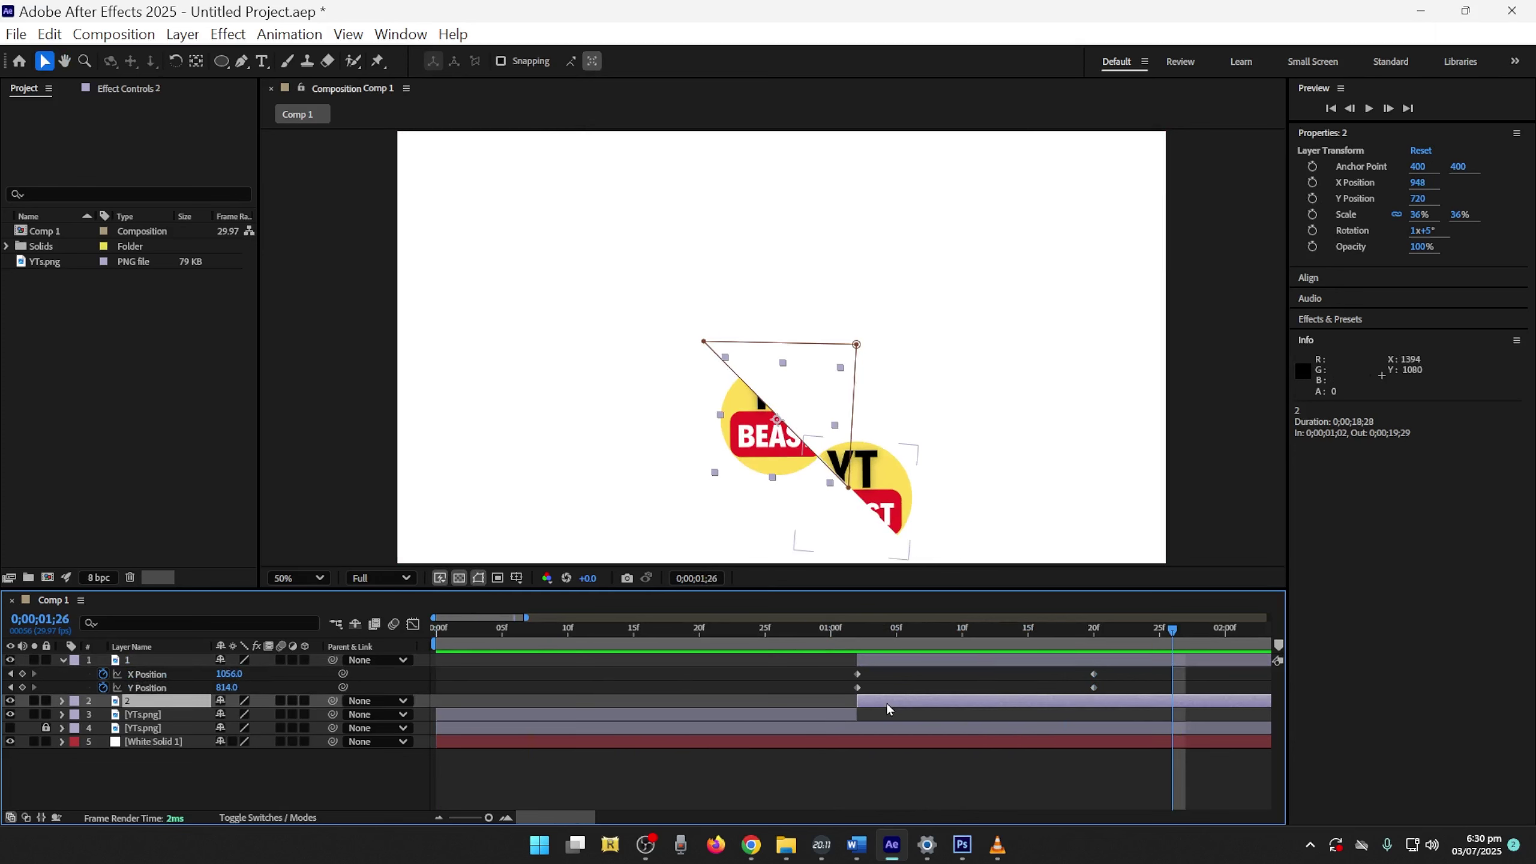
click(898, 663)
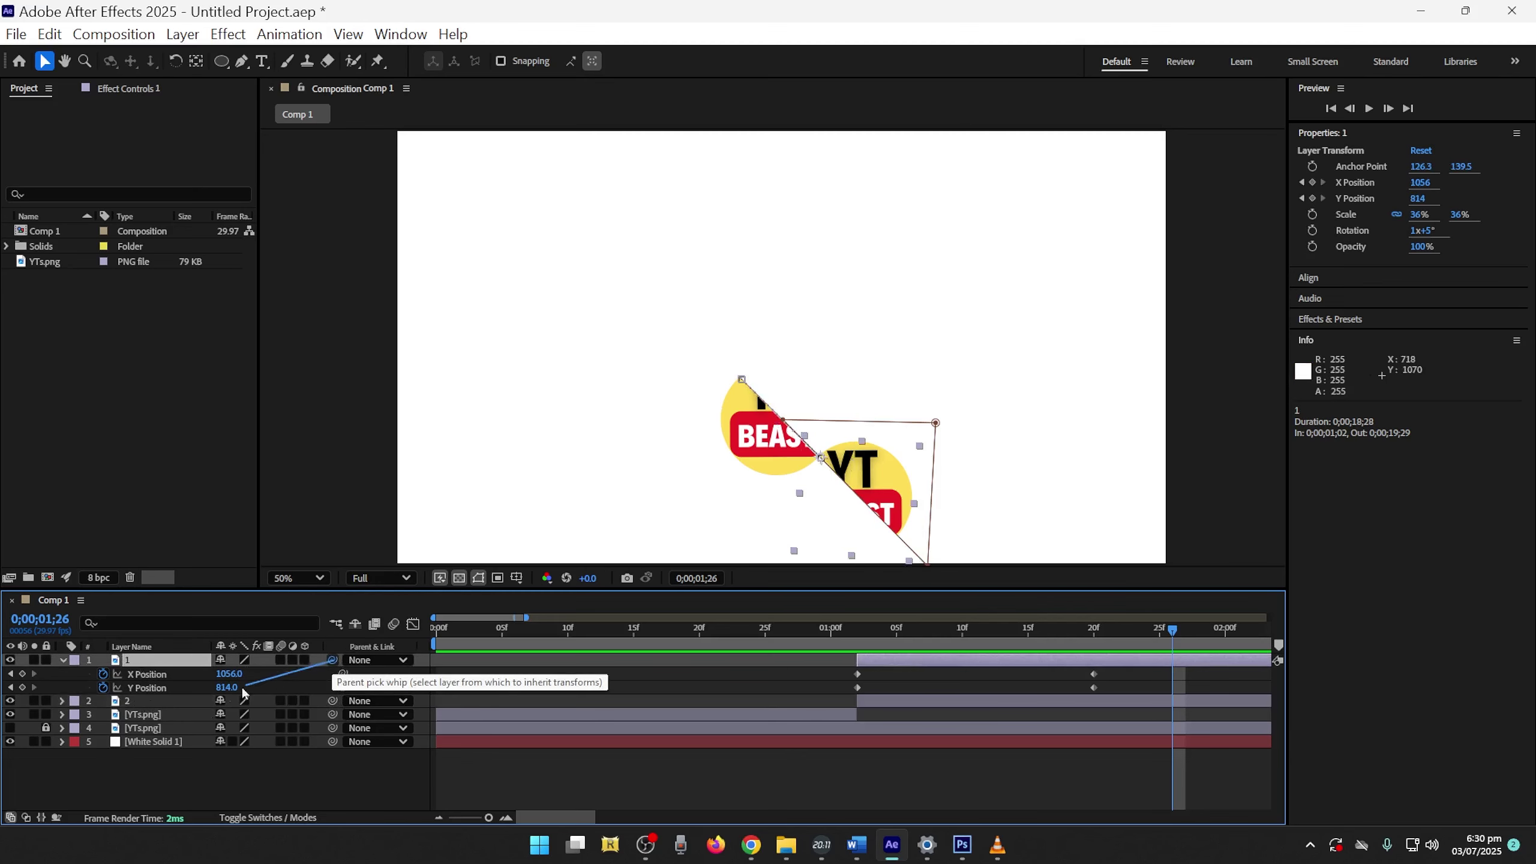
drag(244, 691, 134, 709)
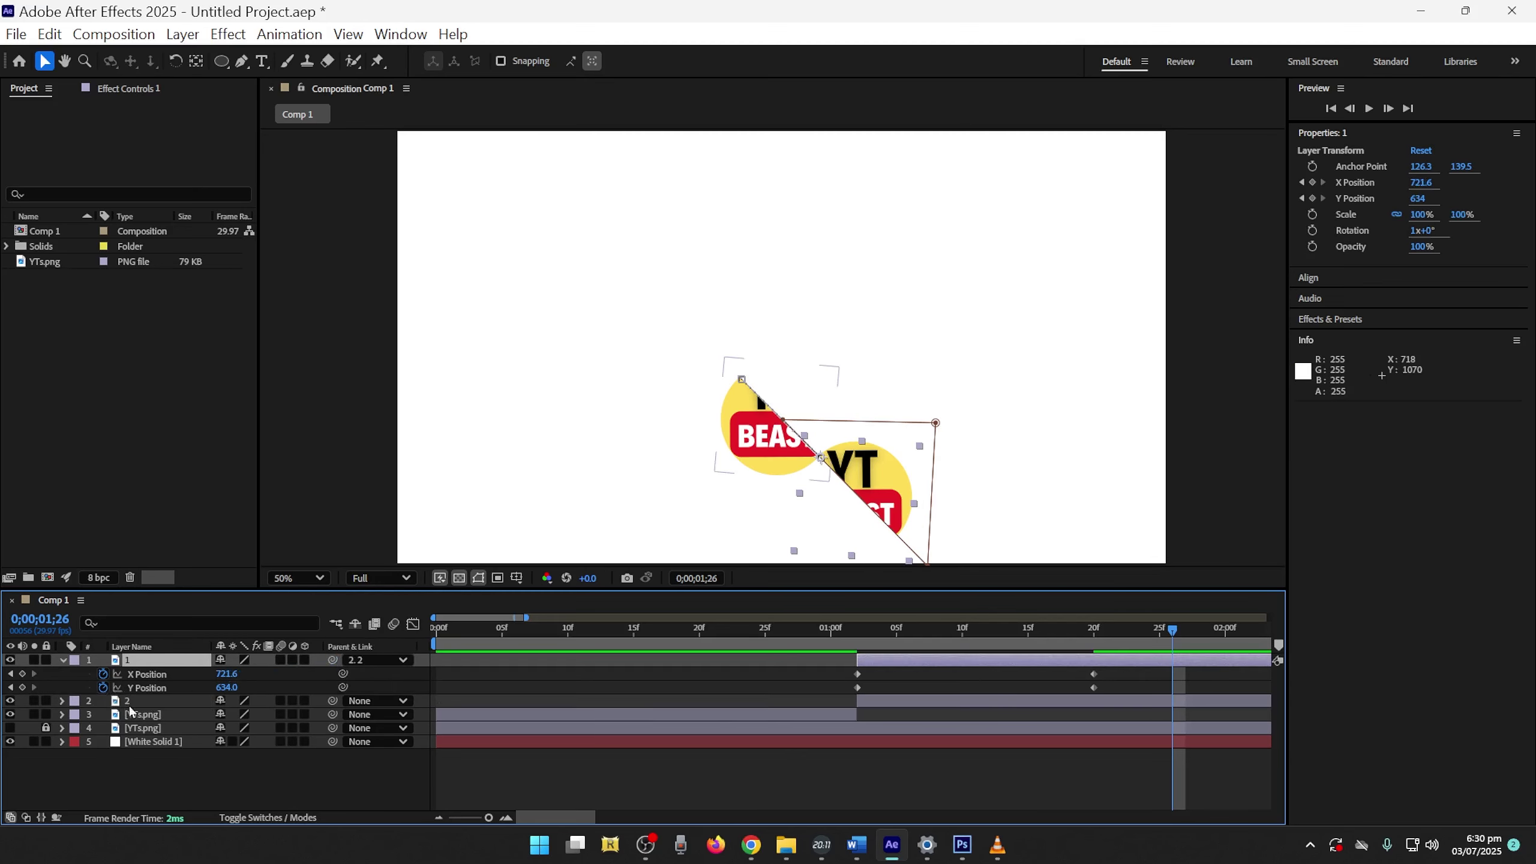
Test the parenting by rotating layer 2, and undo the rotation
click(130, 707)
key(r)
drag(234, 717, 355, 726)
key(ctrl+z)
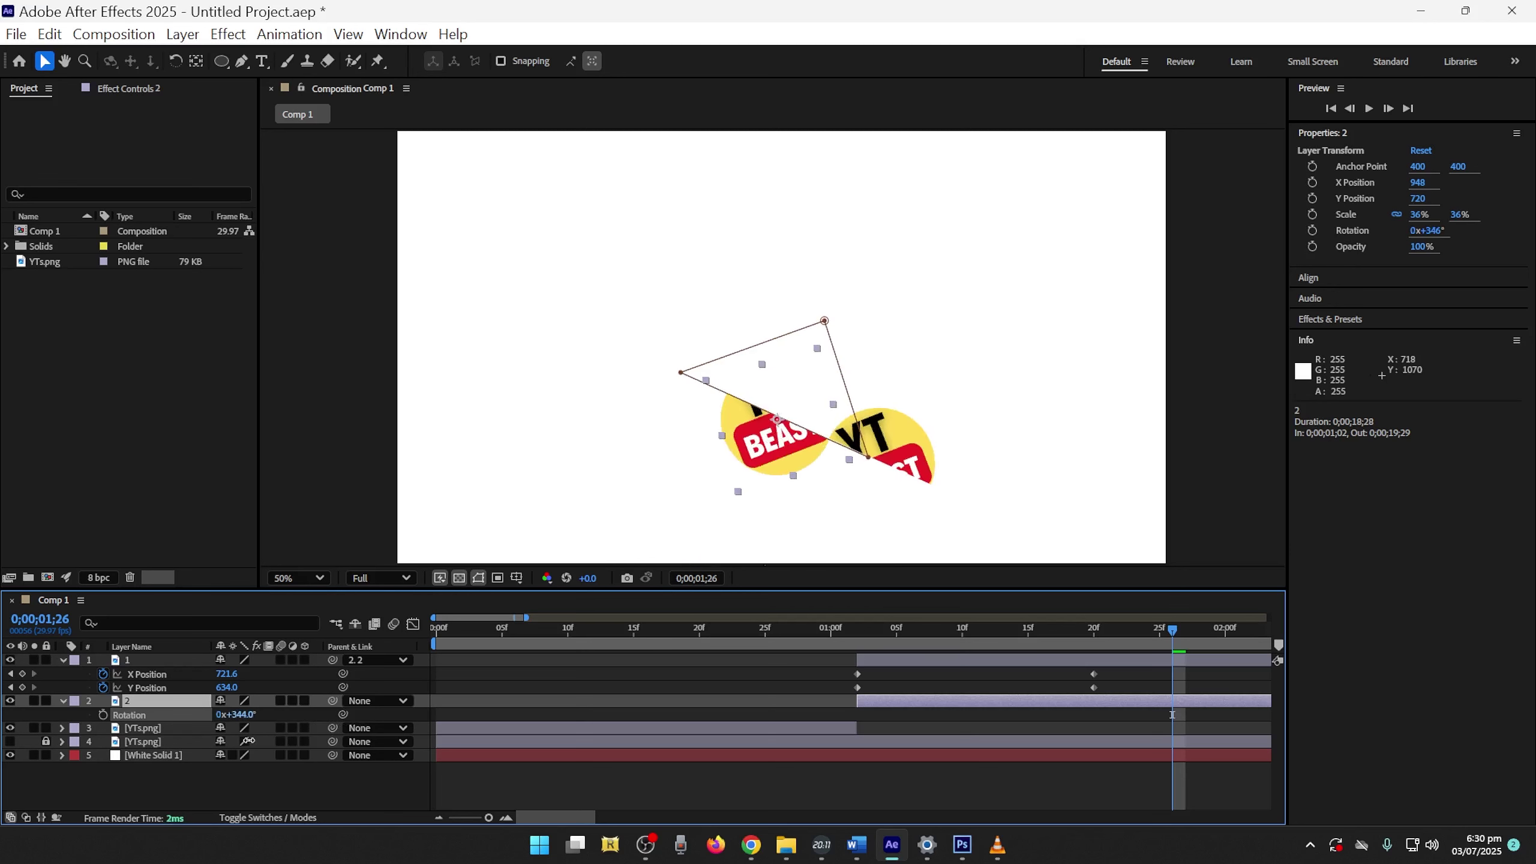
Animate layer 2's Rotation from 1x+5° at 0;00;01;20 to 1x+38° at 0;00;02;00 and preview the motion
drag(931, 634, 1055, 639)
key(minus)
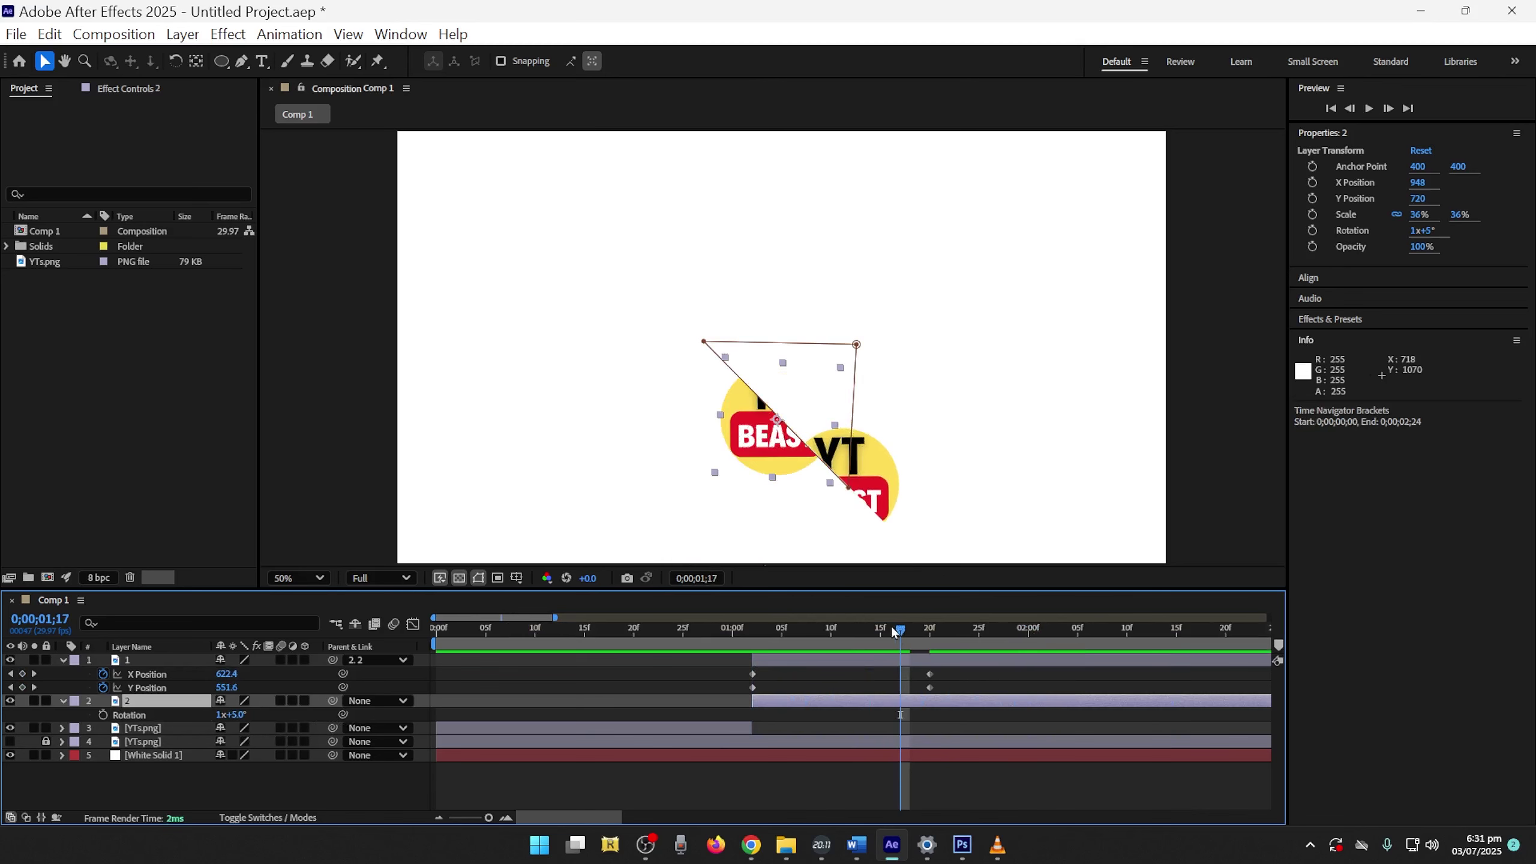
drag(898, 632, 933, 630)
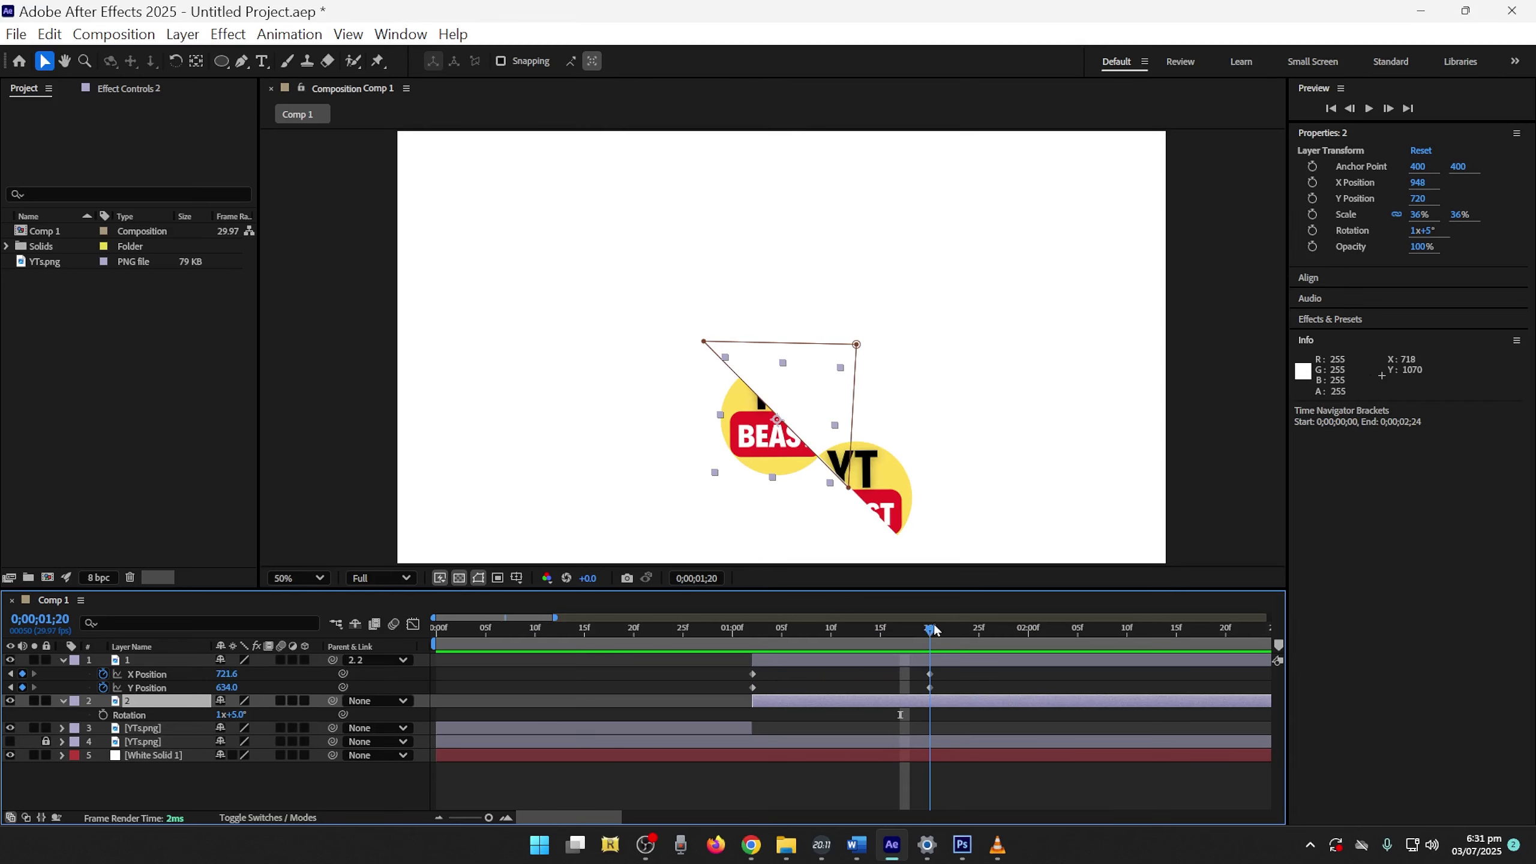
click(102, 715)
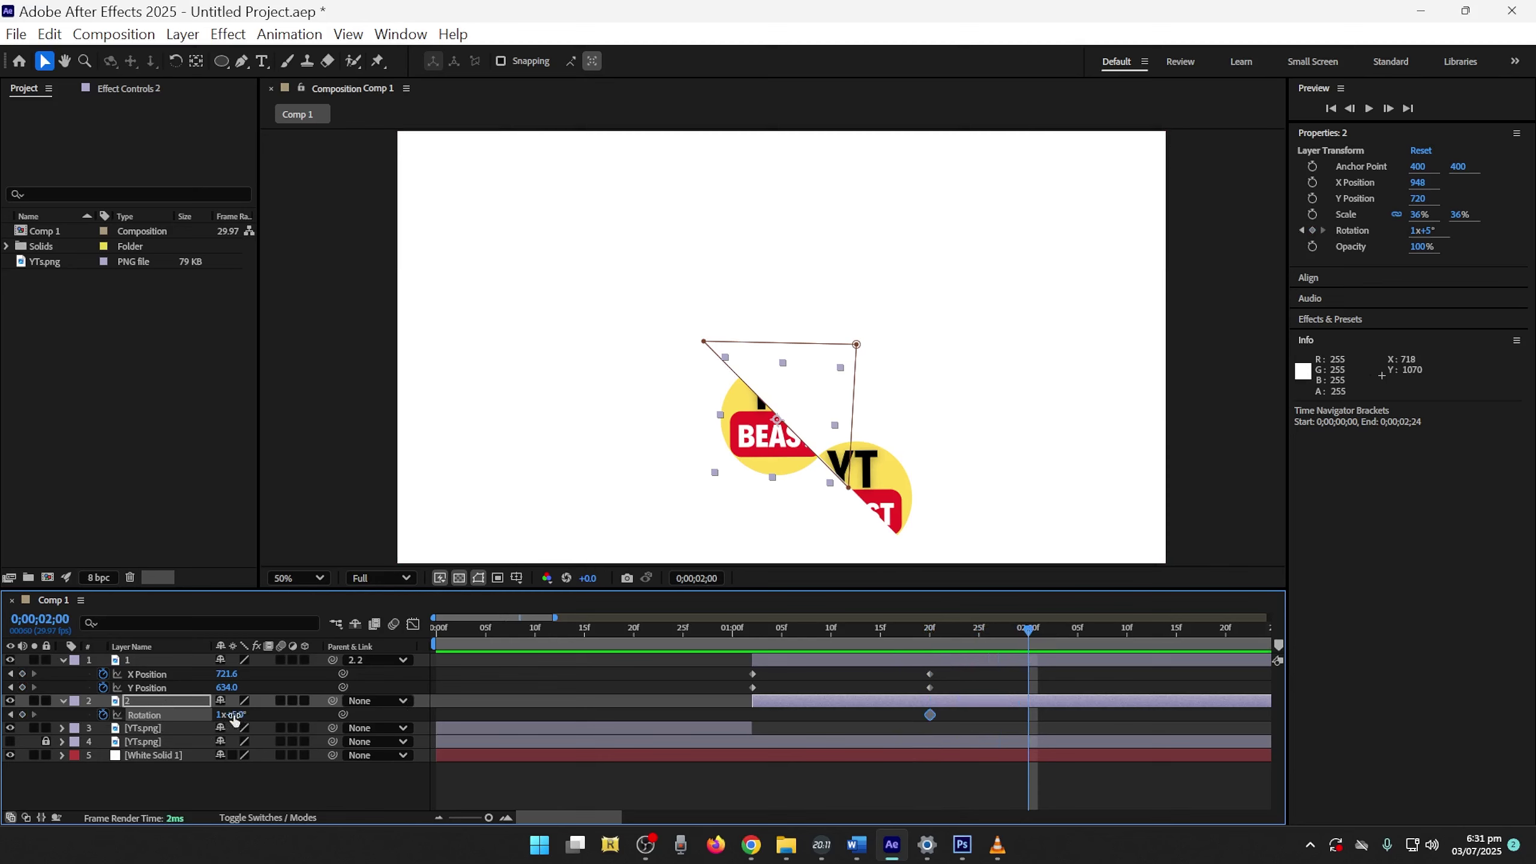
drag(235, 718, 285, 727)
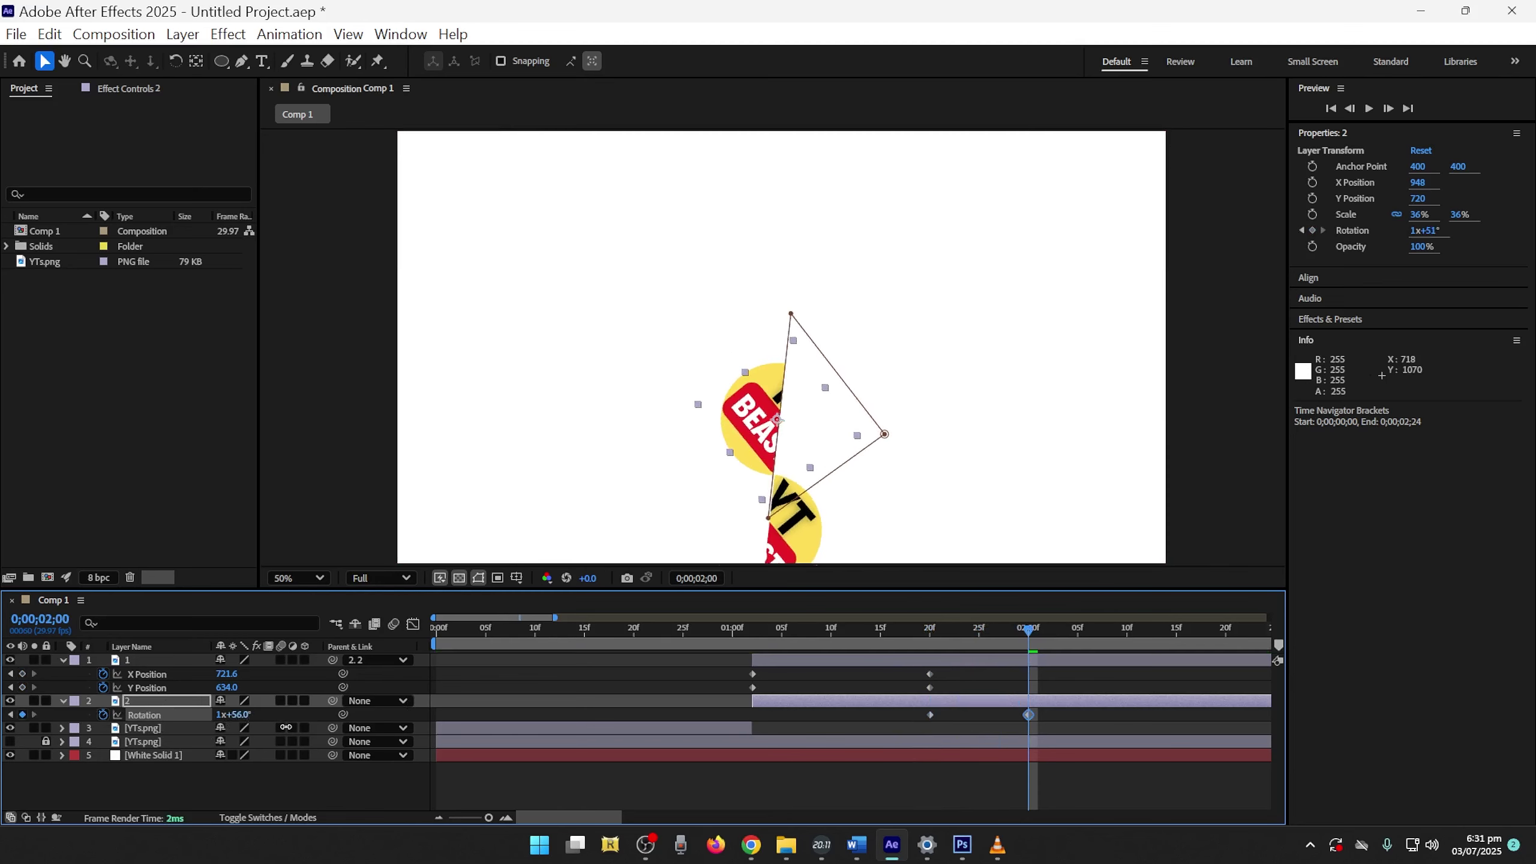
key(space)
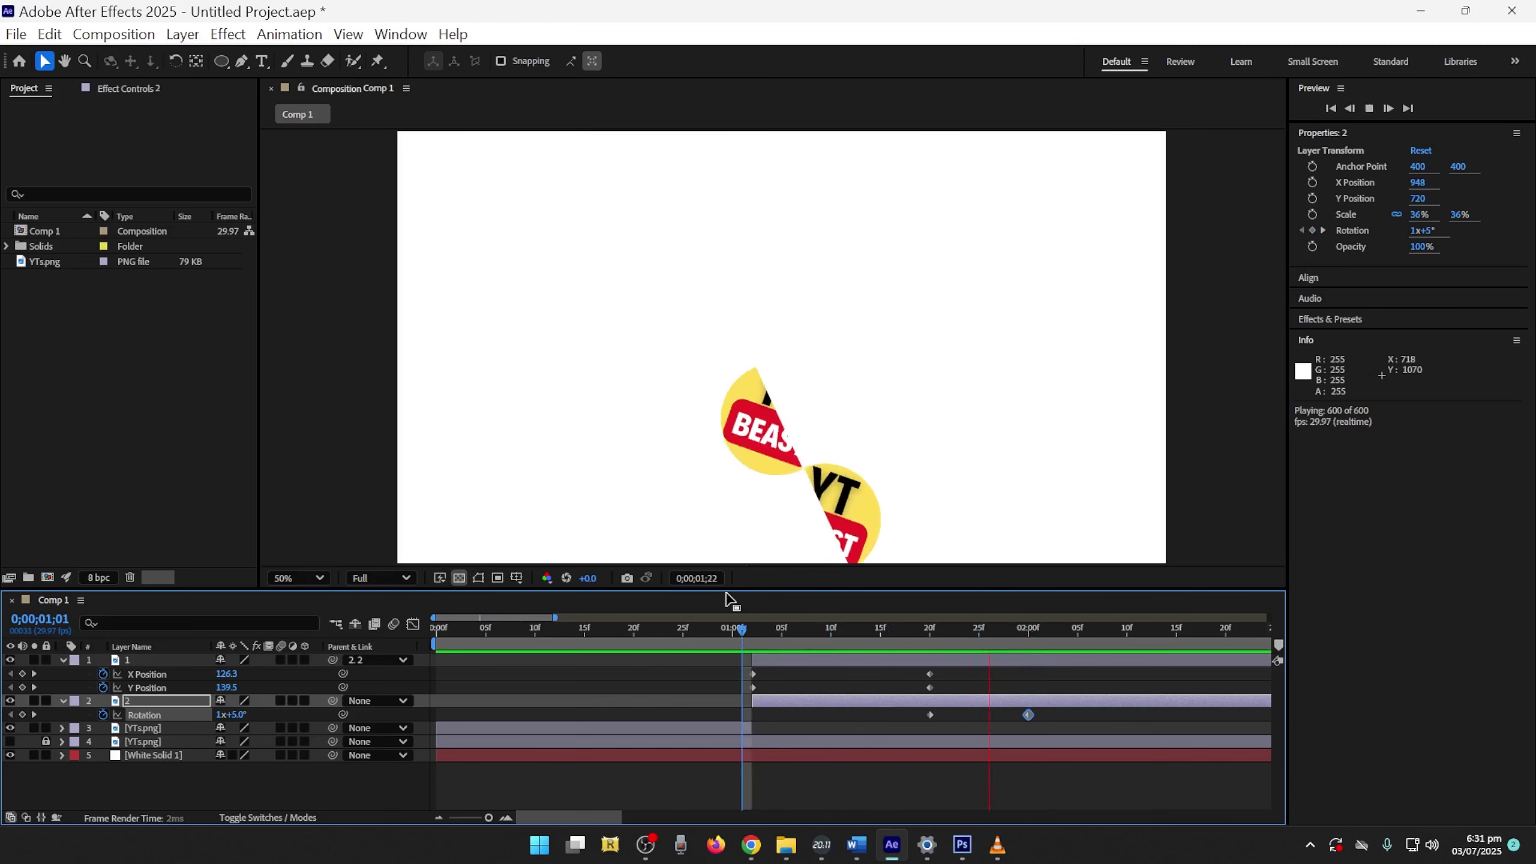
Animate layer 1's Rotation from 1x+0° at 0;00;01;24 to 1x+30° at 0;00;02;00 and preview both swinging pieces
drag(963, 624, 1038, 646)
click(132, 661)
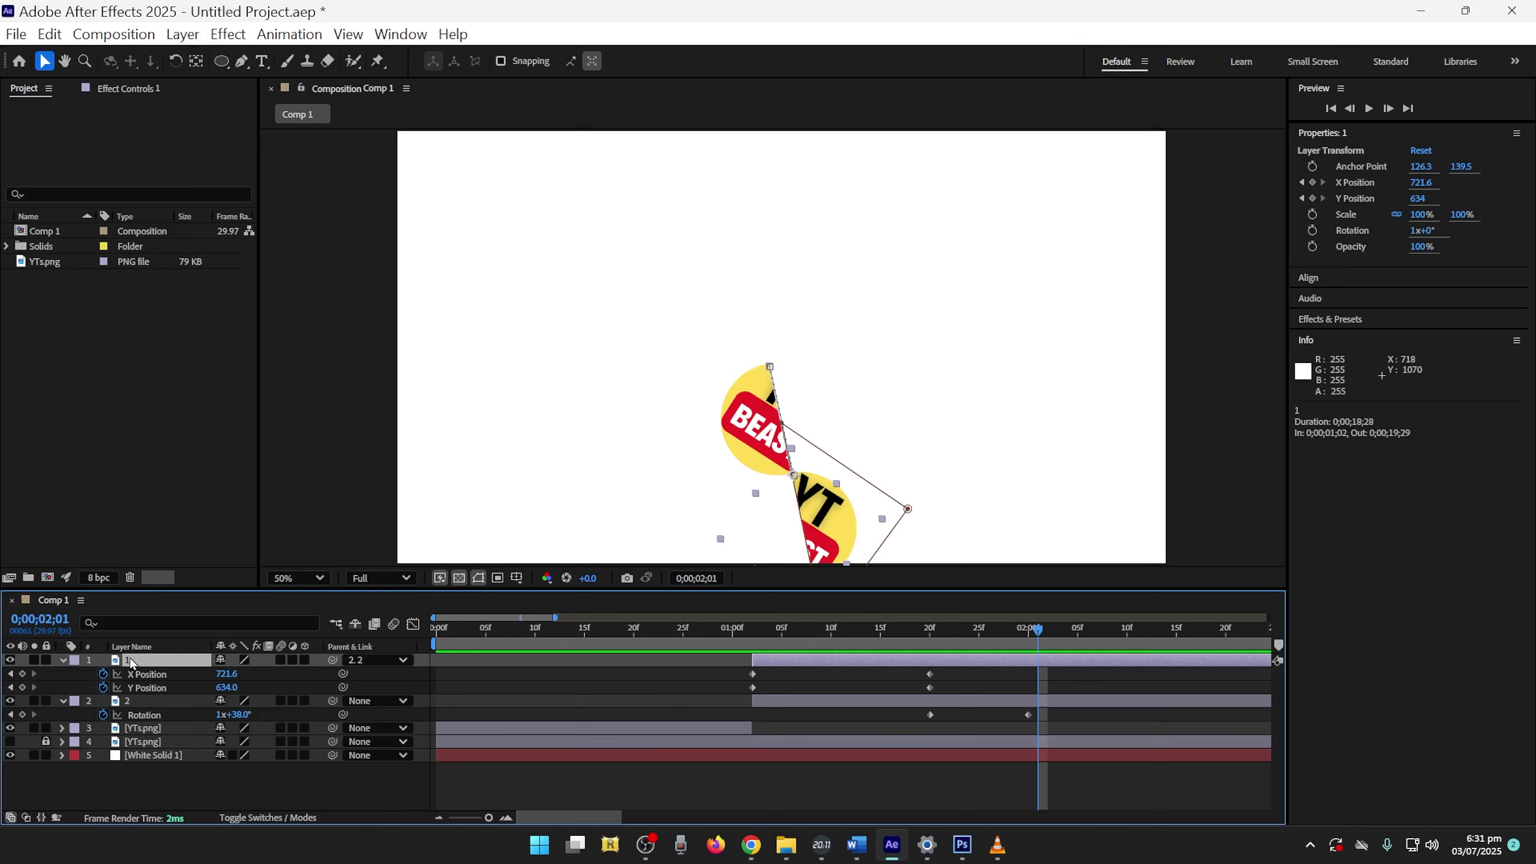
key(r)
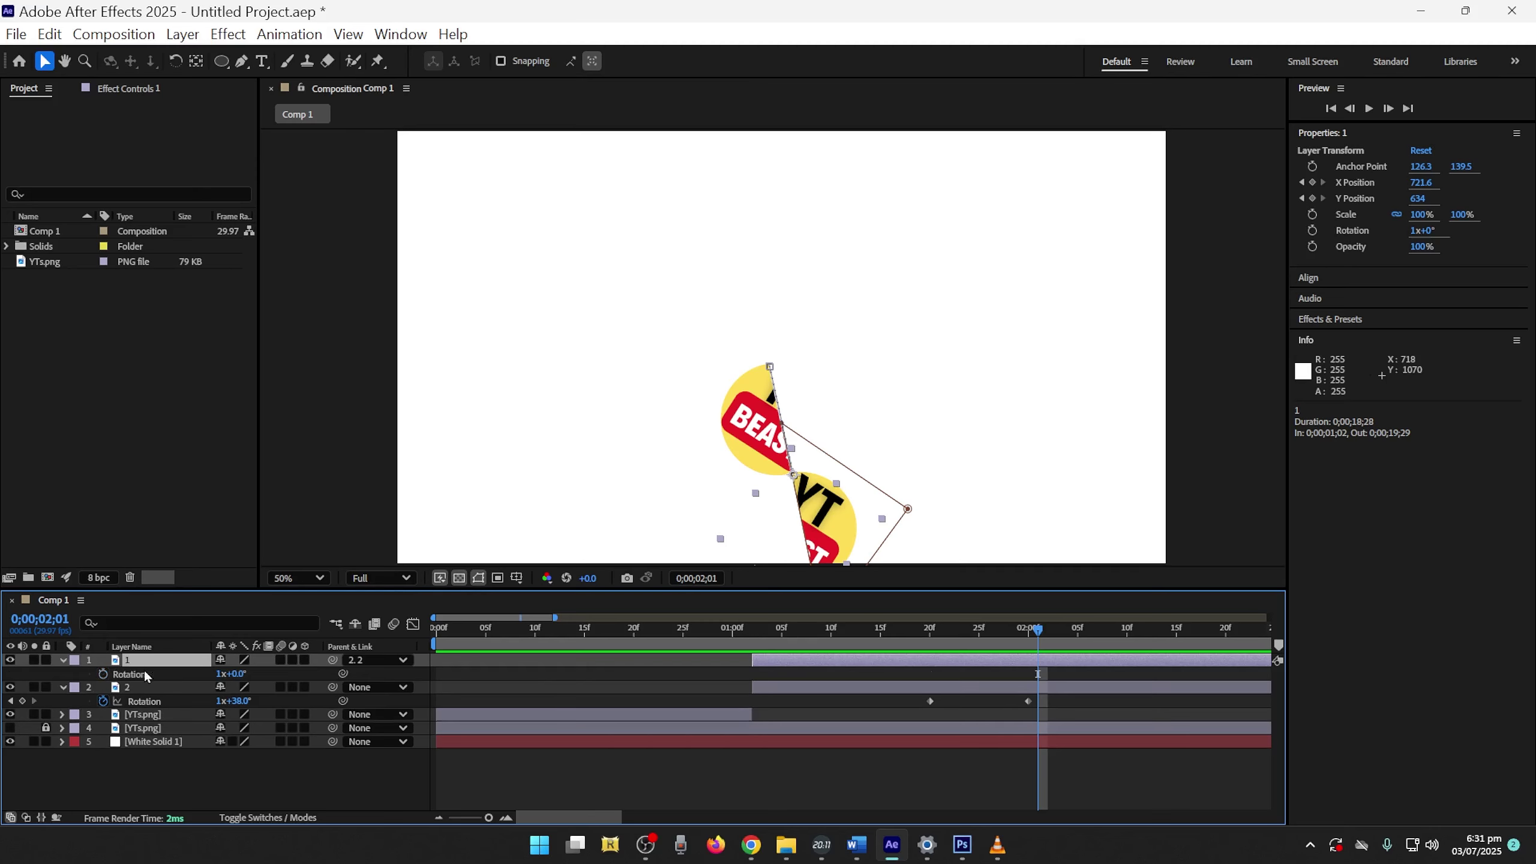
mouse_move(1042, 650)
mouse_down()
mouse_move(928, 648)
mouse_move(1027, 630)
mouse_up()
click(102, 673)
drag(242, 673, 384, 669)
click(643, 629)
key(space)
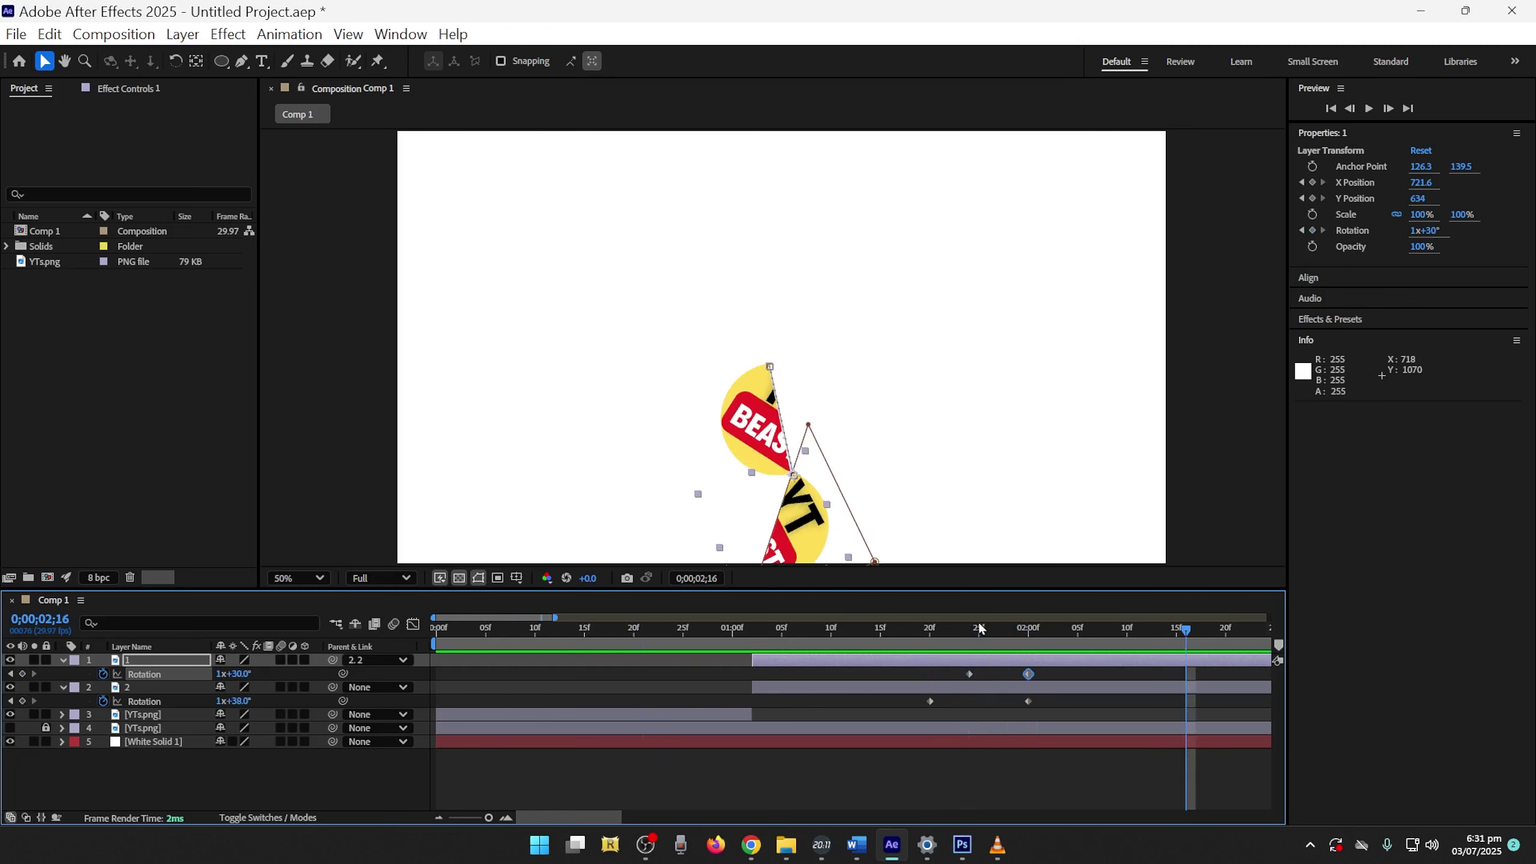
drag(791, 629, 968, 660)
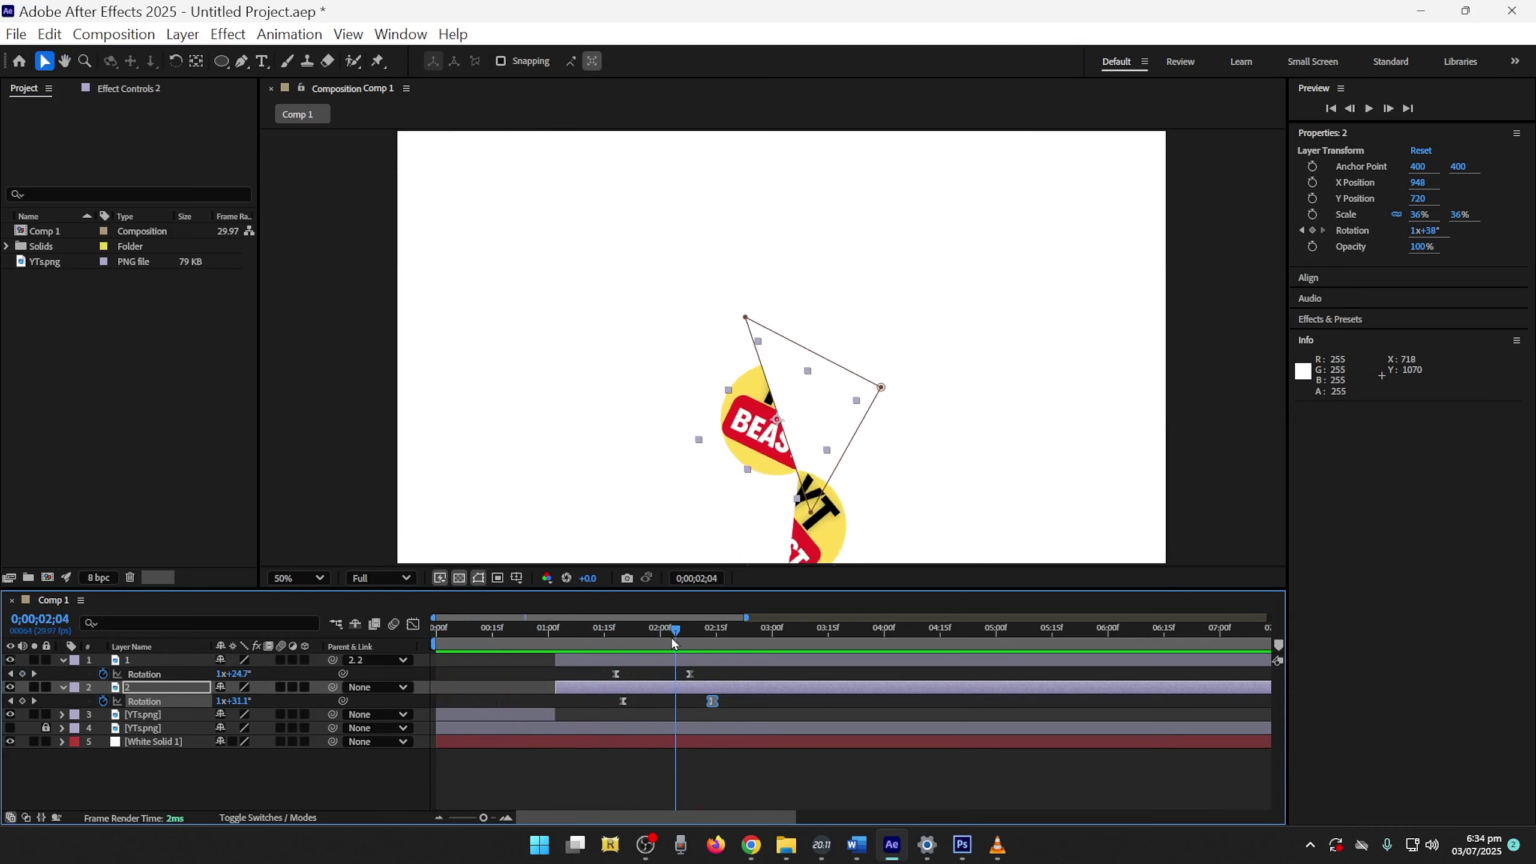
Add a Rotation keyframe of 0x+341° to layer 2 at 0;00;03;14
drag(674, 641, 712, 635)
click(676, 693)
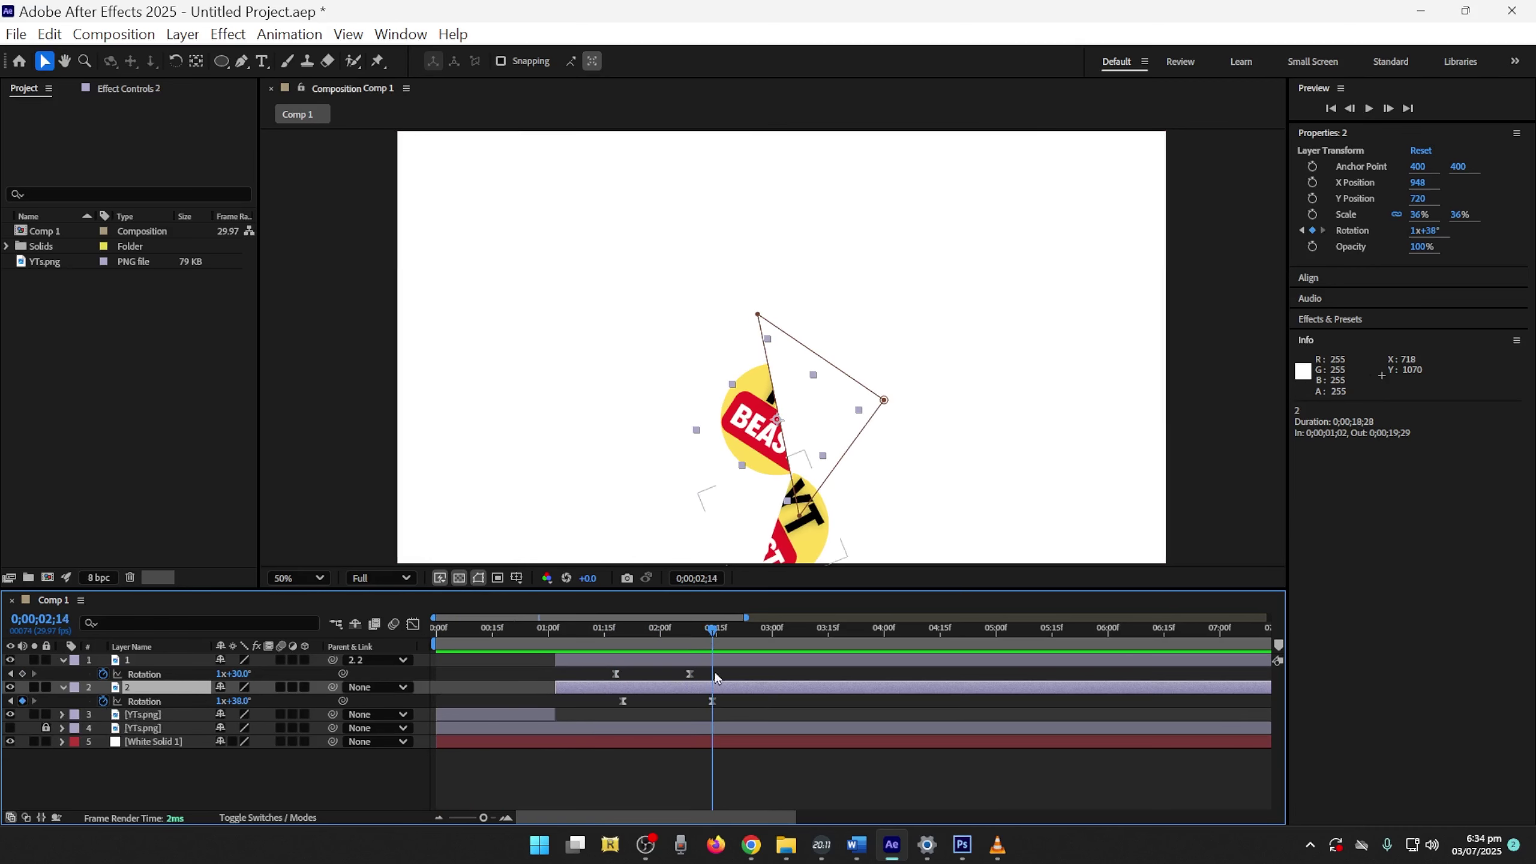
drag(737, 642, 823, 638)
mouse_move(240, 701)
mouse_down()
mouse_move(228, 701)
mouse_move(259, 698)
mouse_up()
Play back layer 2's swing from just before the logo splits
click(546, 632)
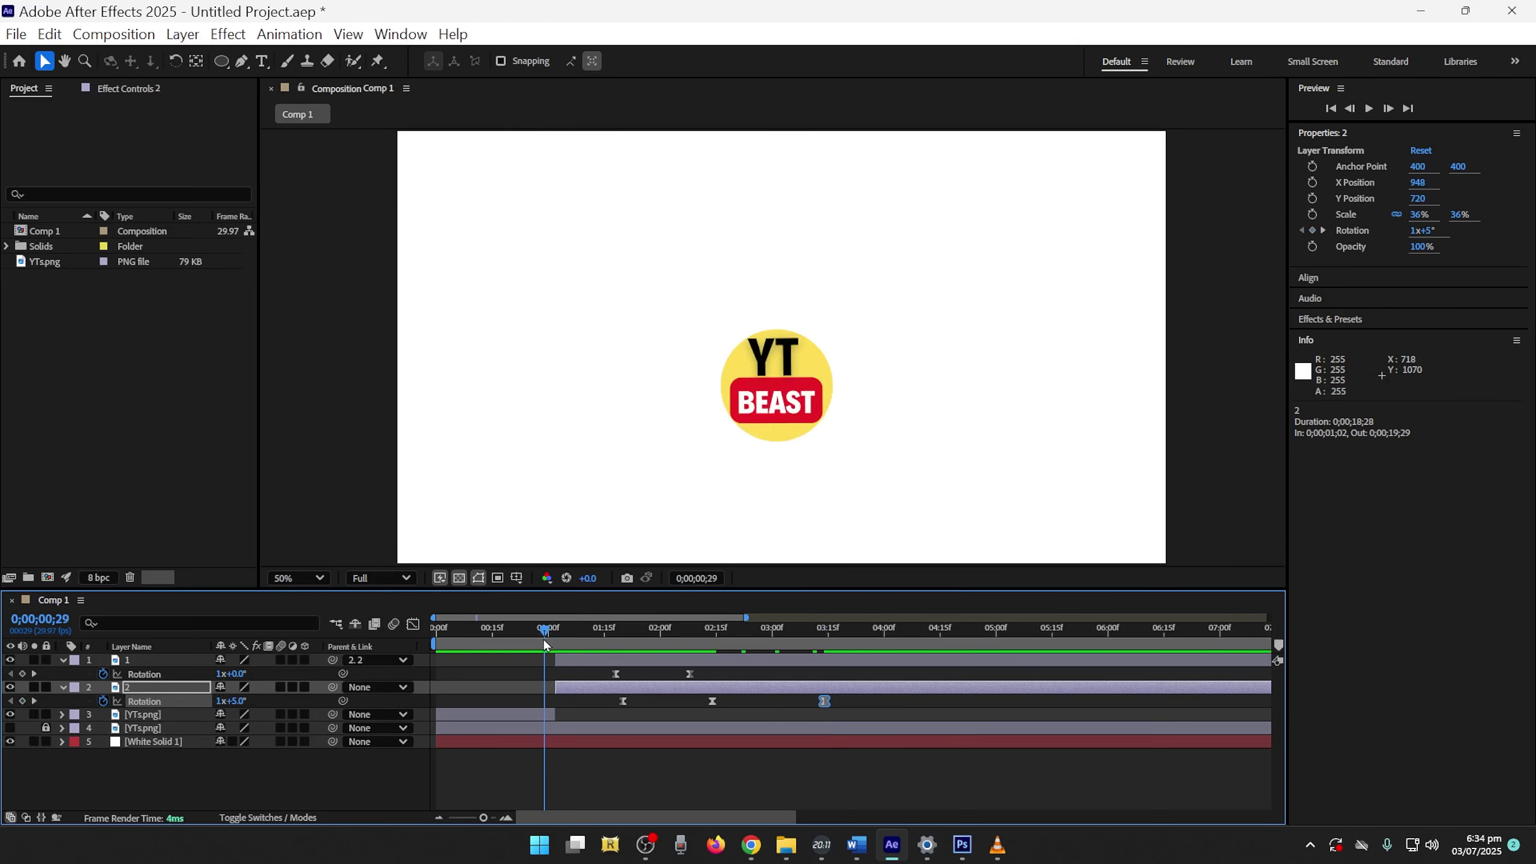
key(space)
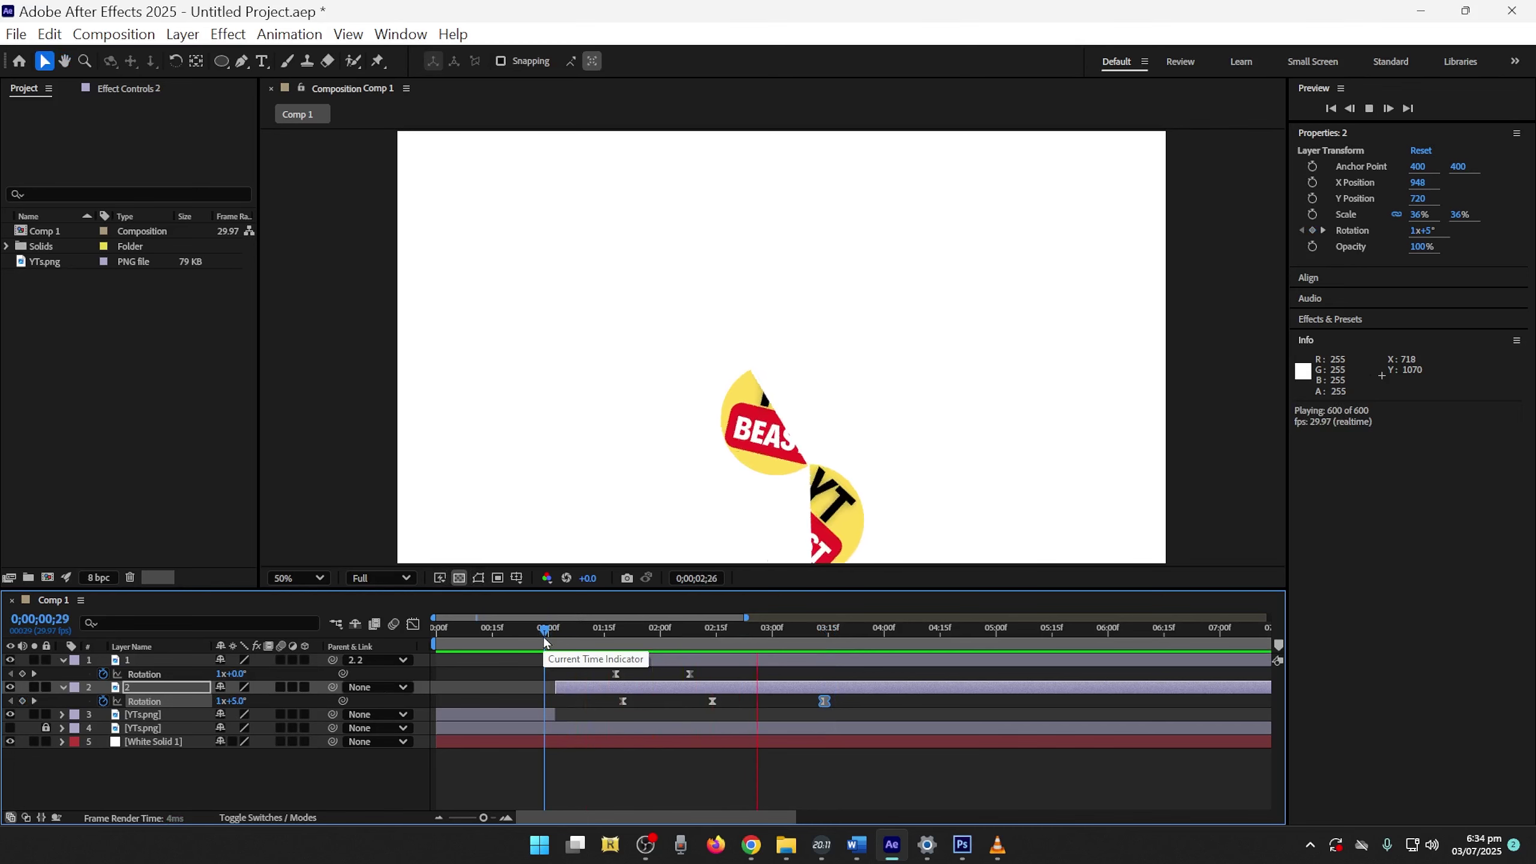
key(space)
key(space)
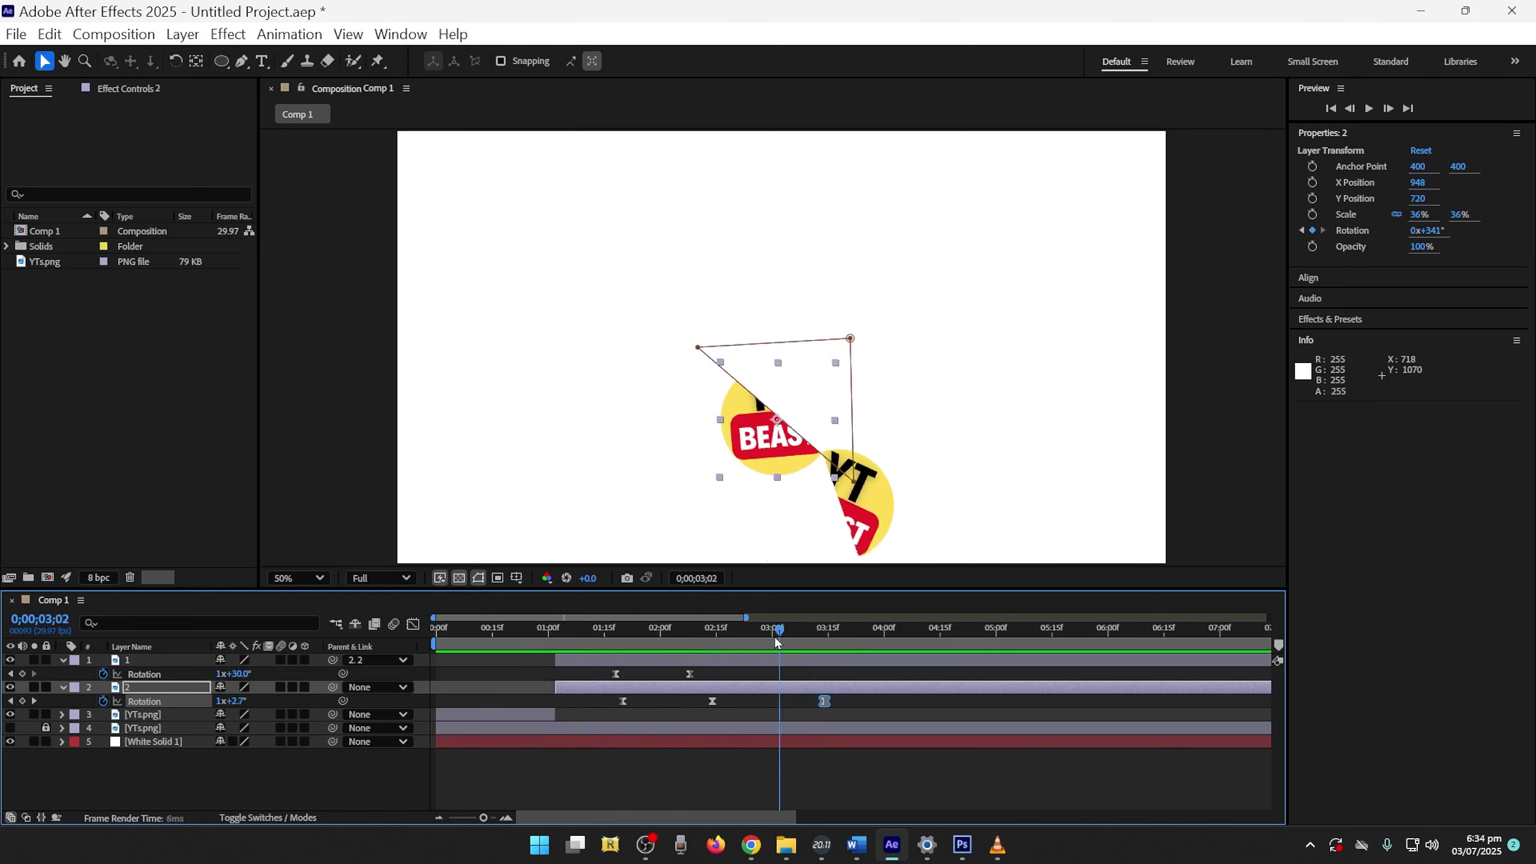
key(space)
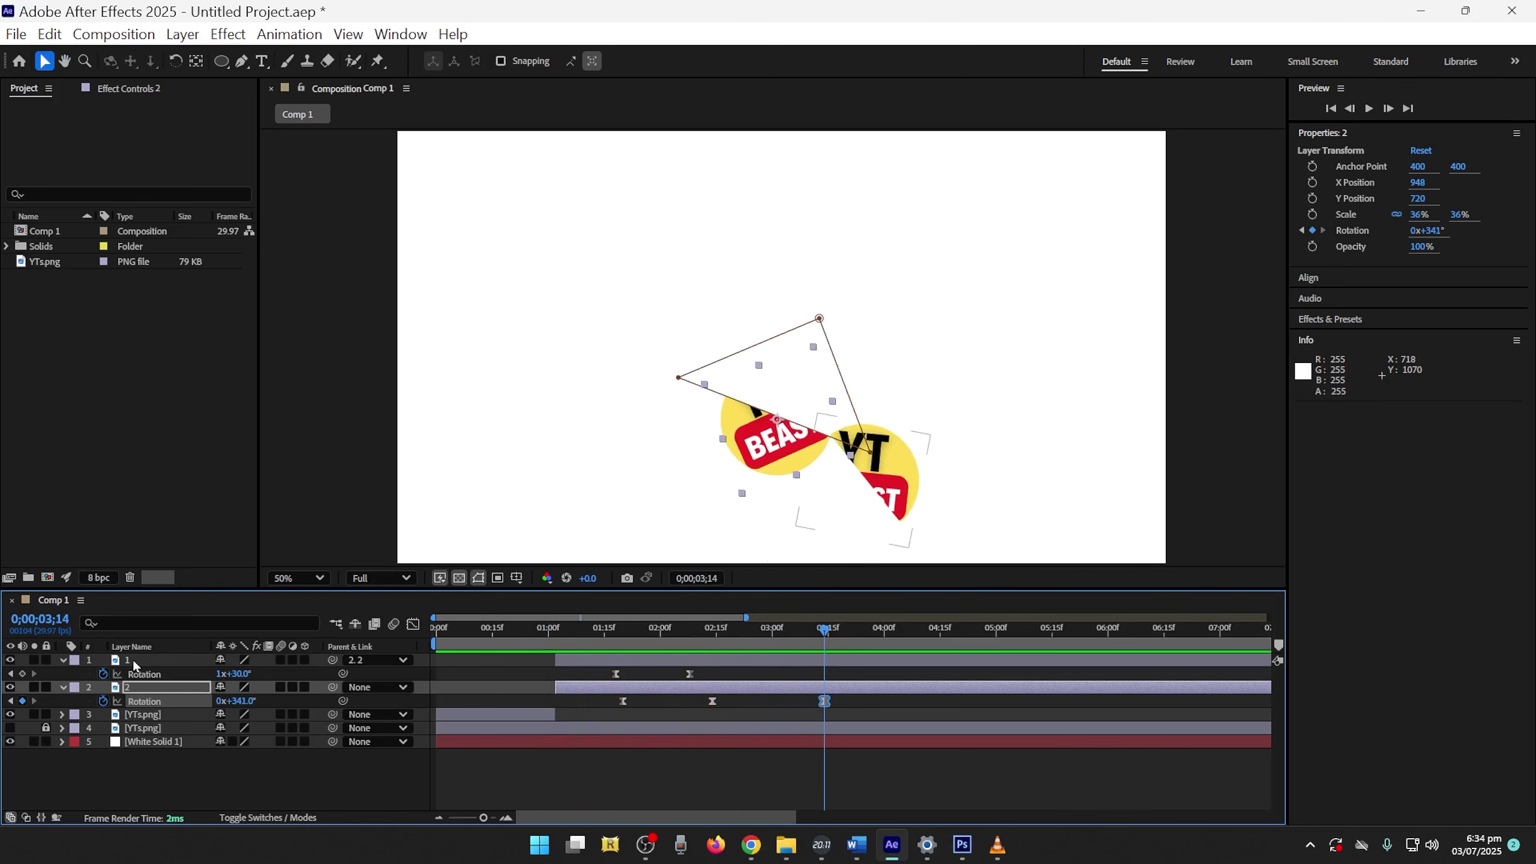
Set layer 1's Rotation to 0x+320° at 0;00;03;14 and preview the combined swing
click(134, 661)
drag(242, 677, 195, 674)
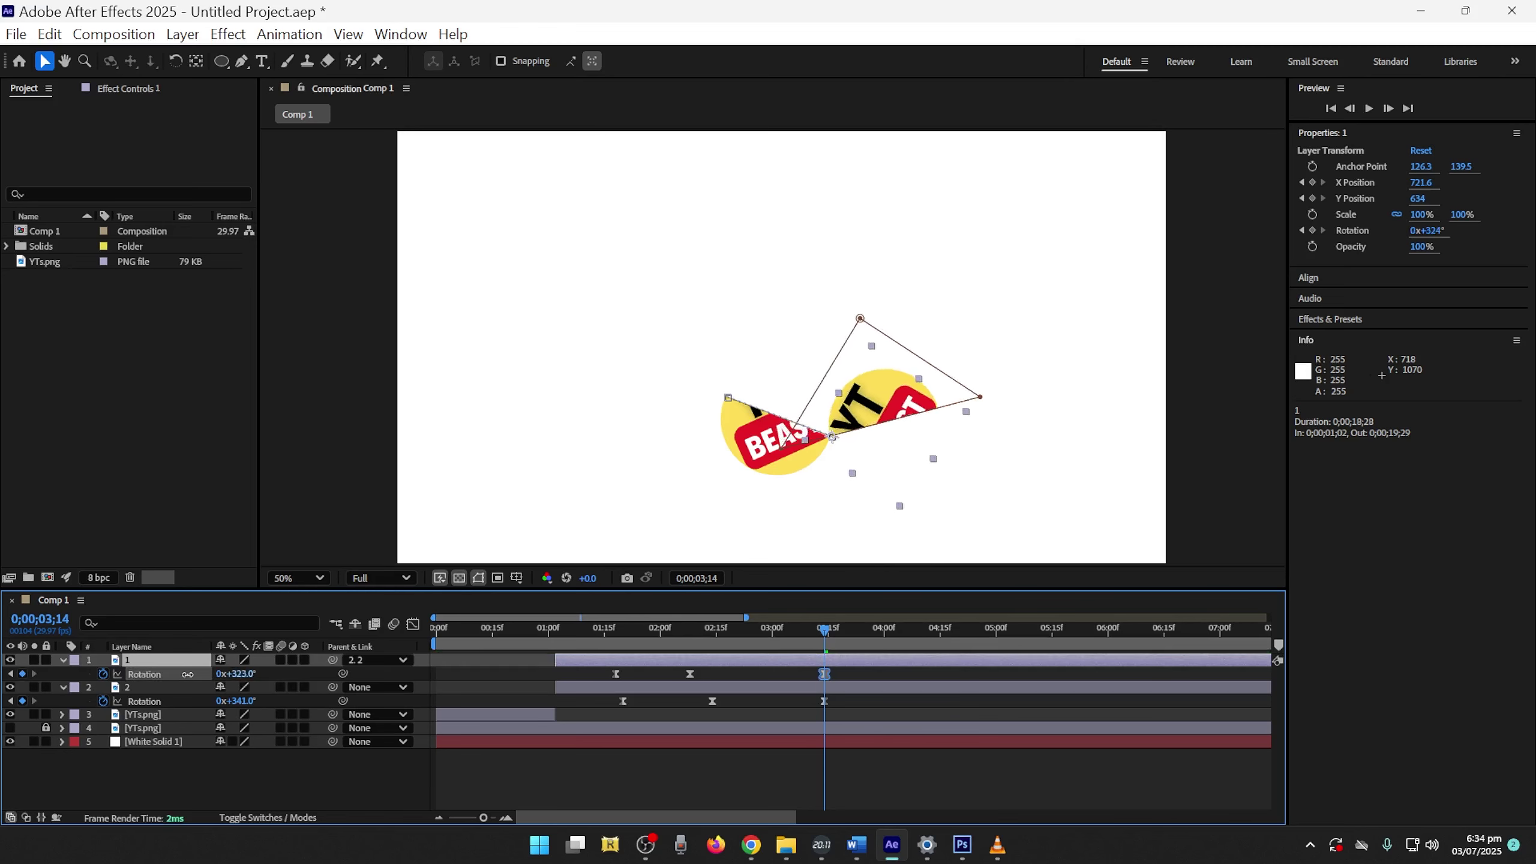
click(537, 634)
key(space)
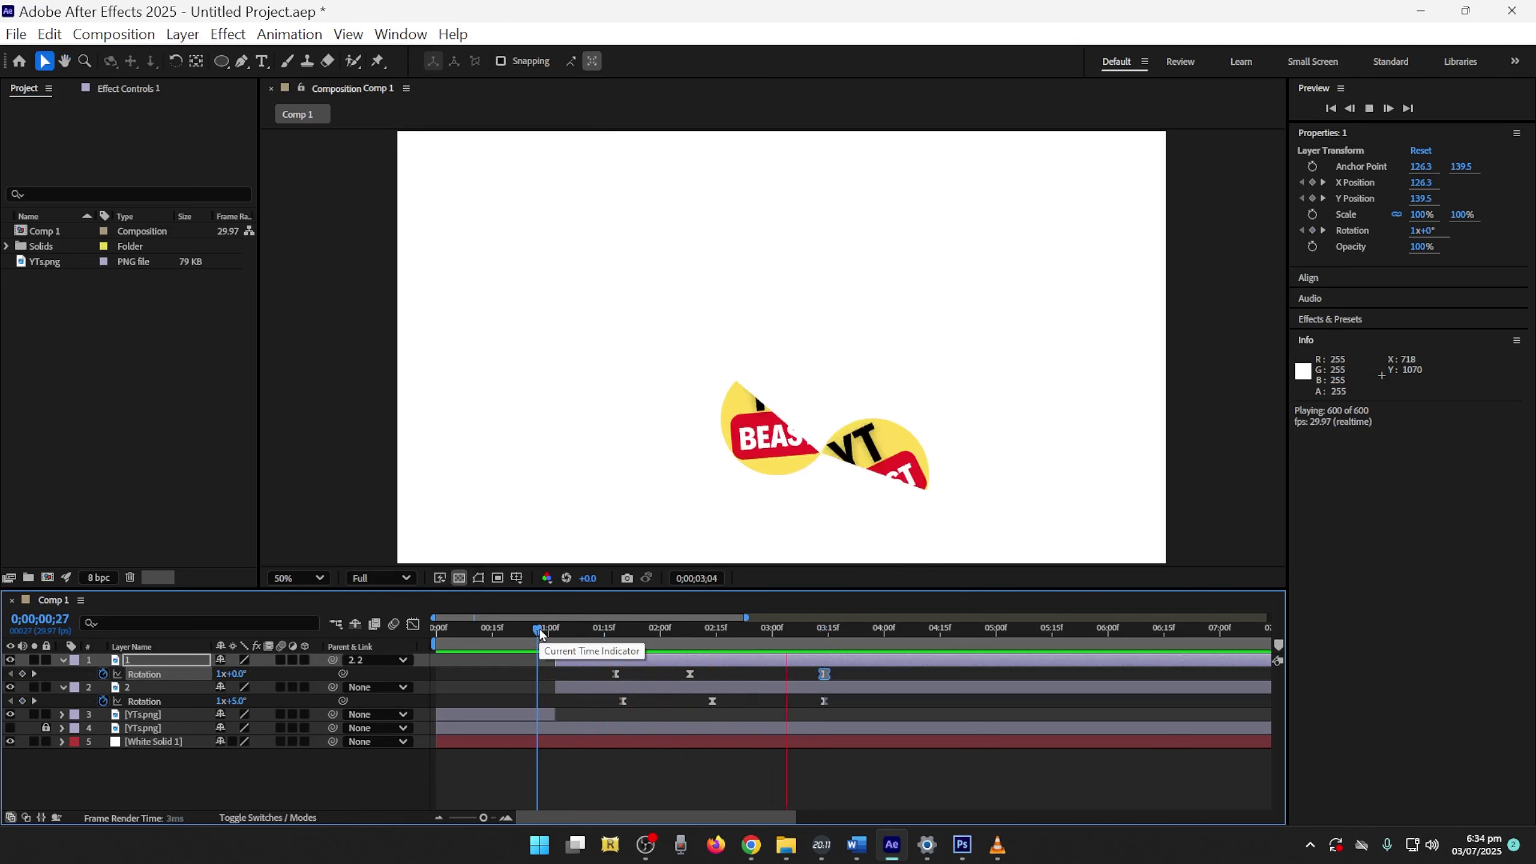
key(space)
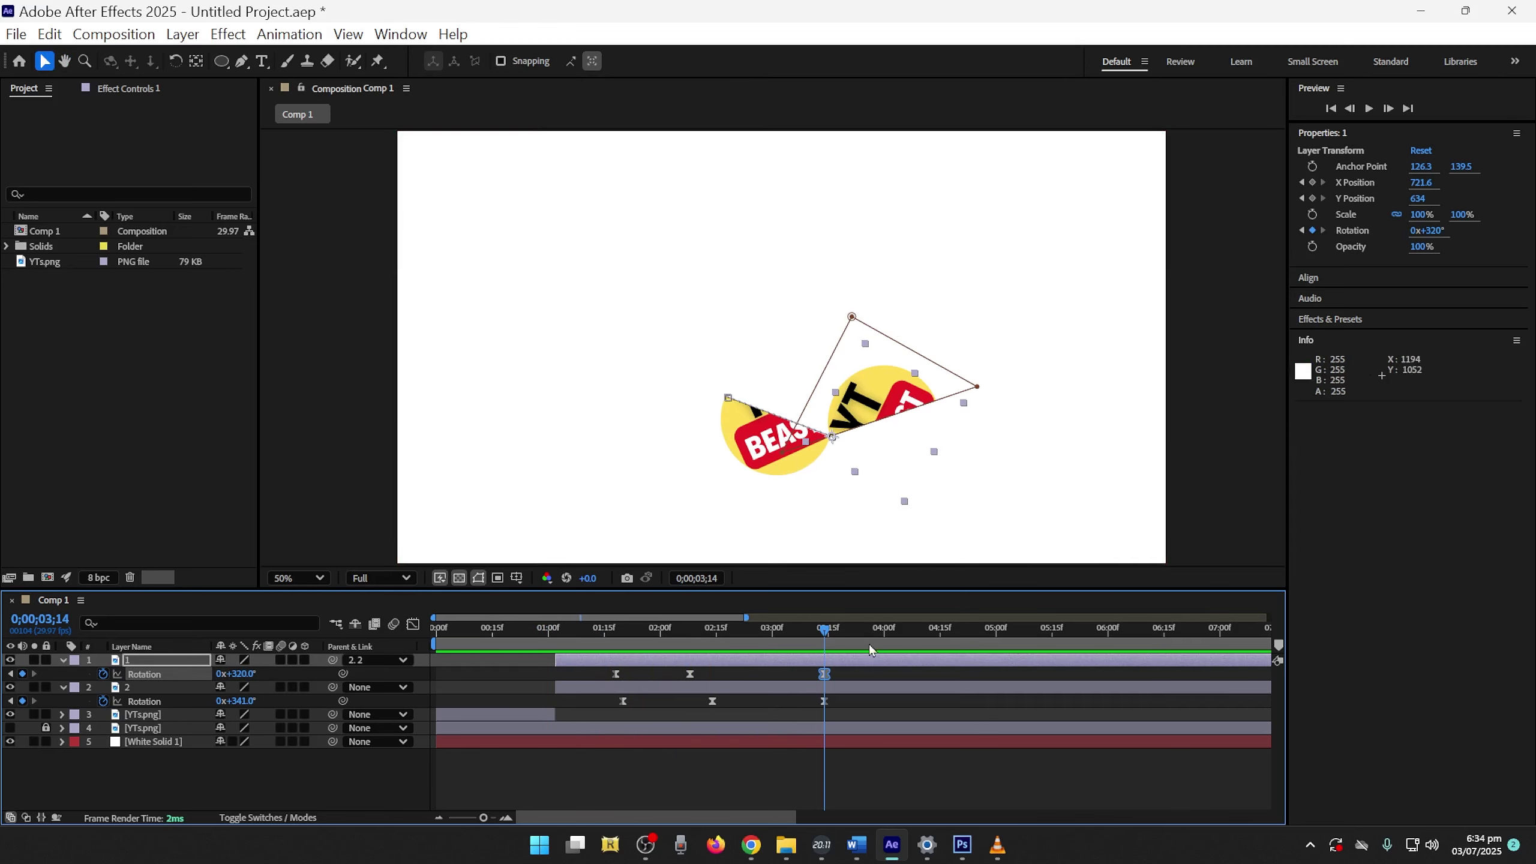
drag(514, 632, 816, 647)
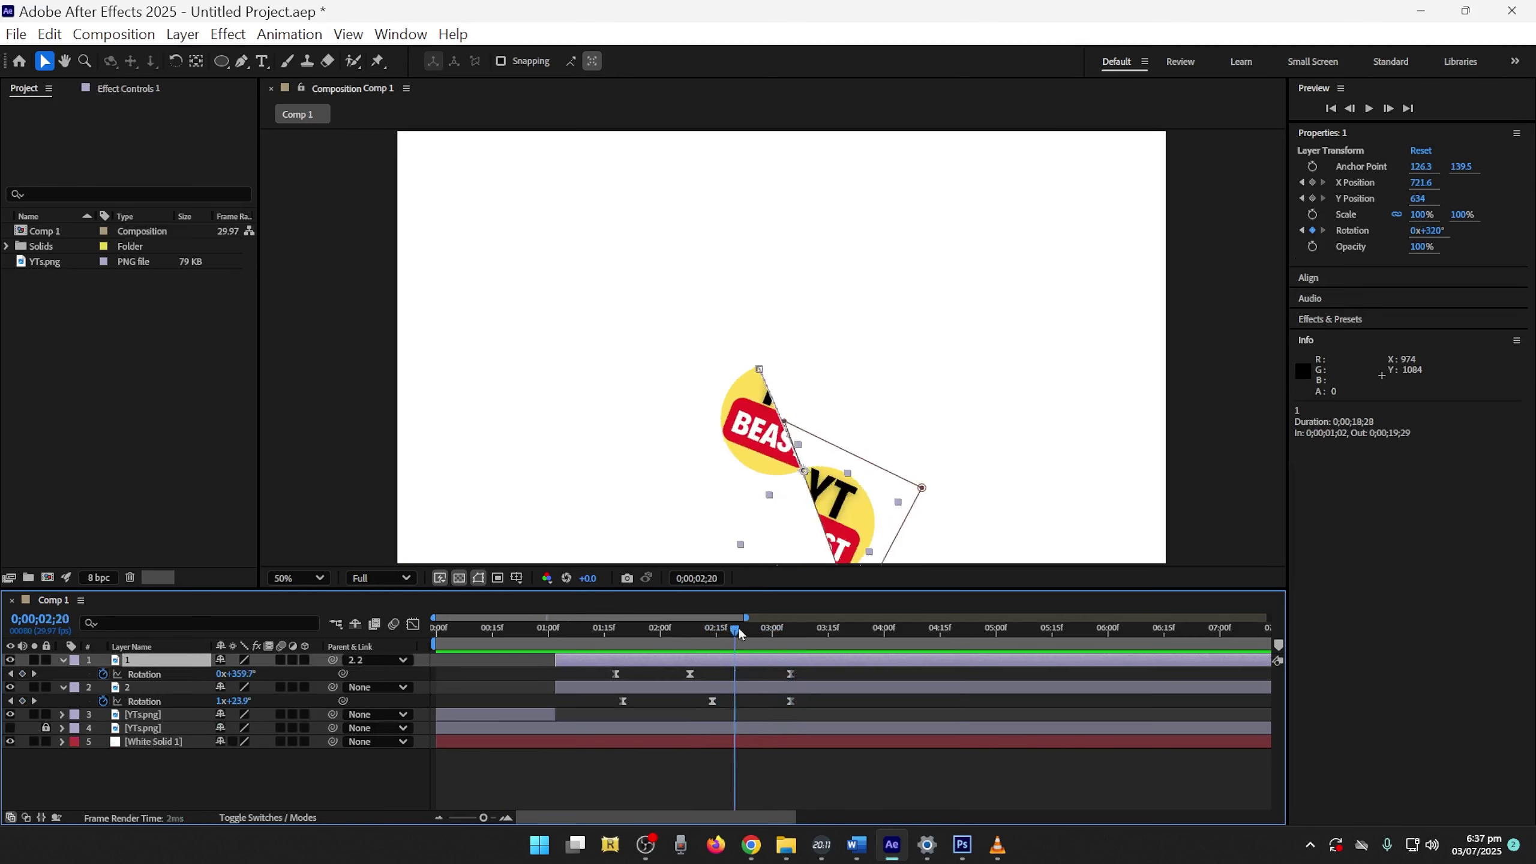
Split layer 1 at 0;00;03;05, name the new piece 3, and set its parent to None
drag(737, 632, 796, 639)
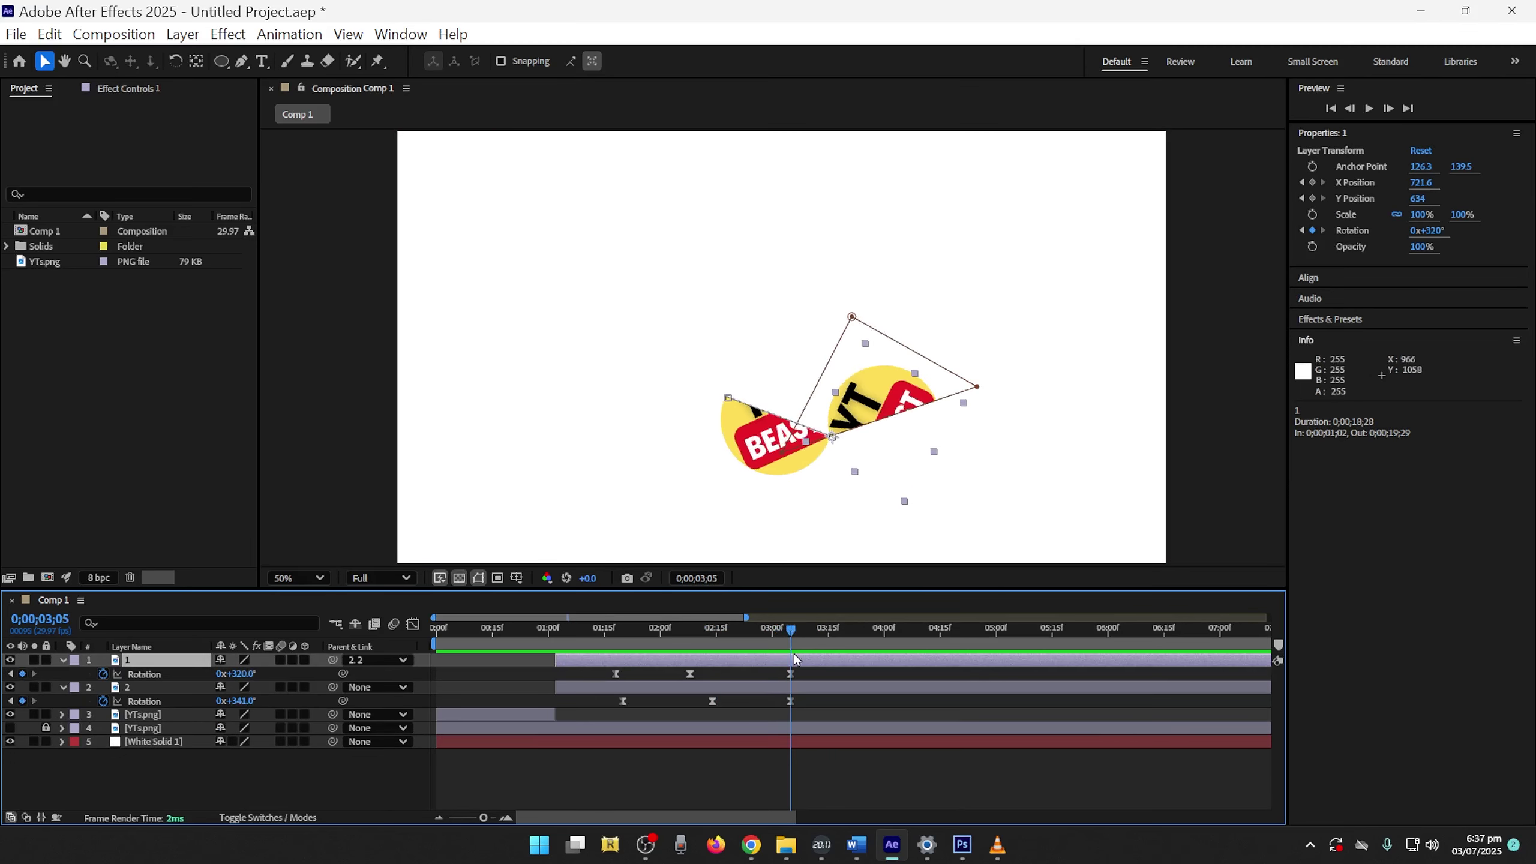
key(ctrl+shift+d)
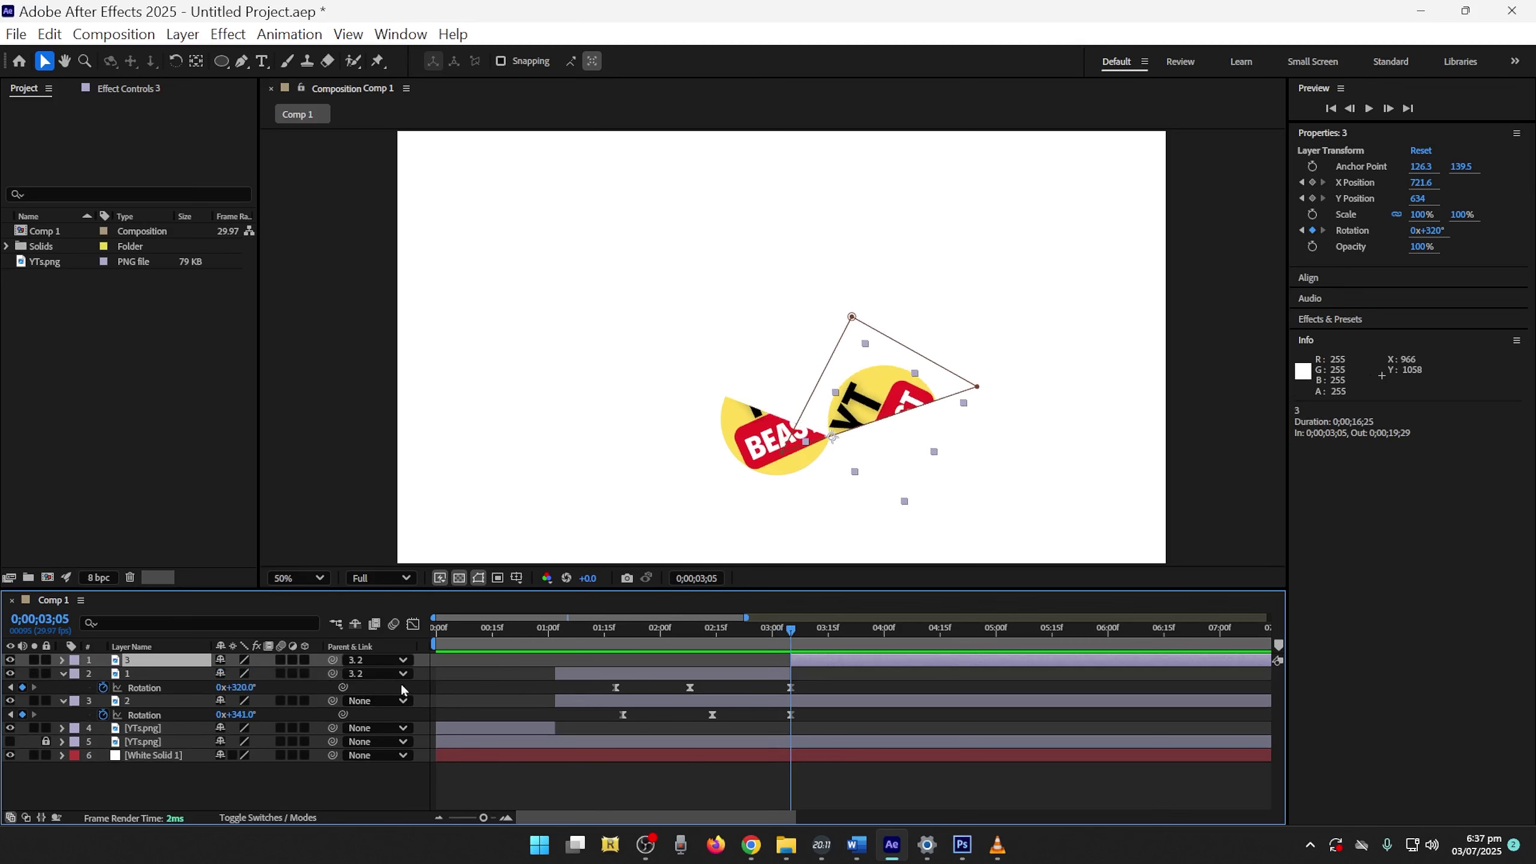
click(403, 660)
click(424, 494)
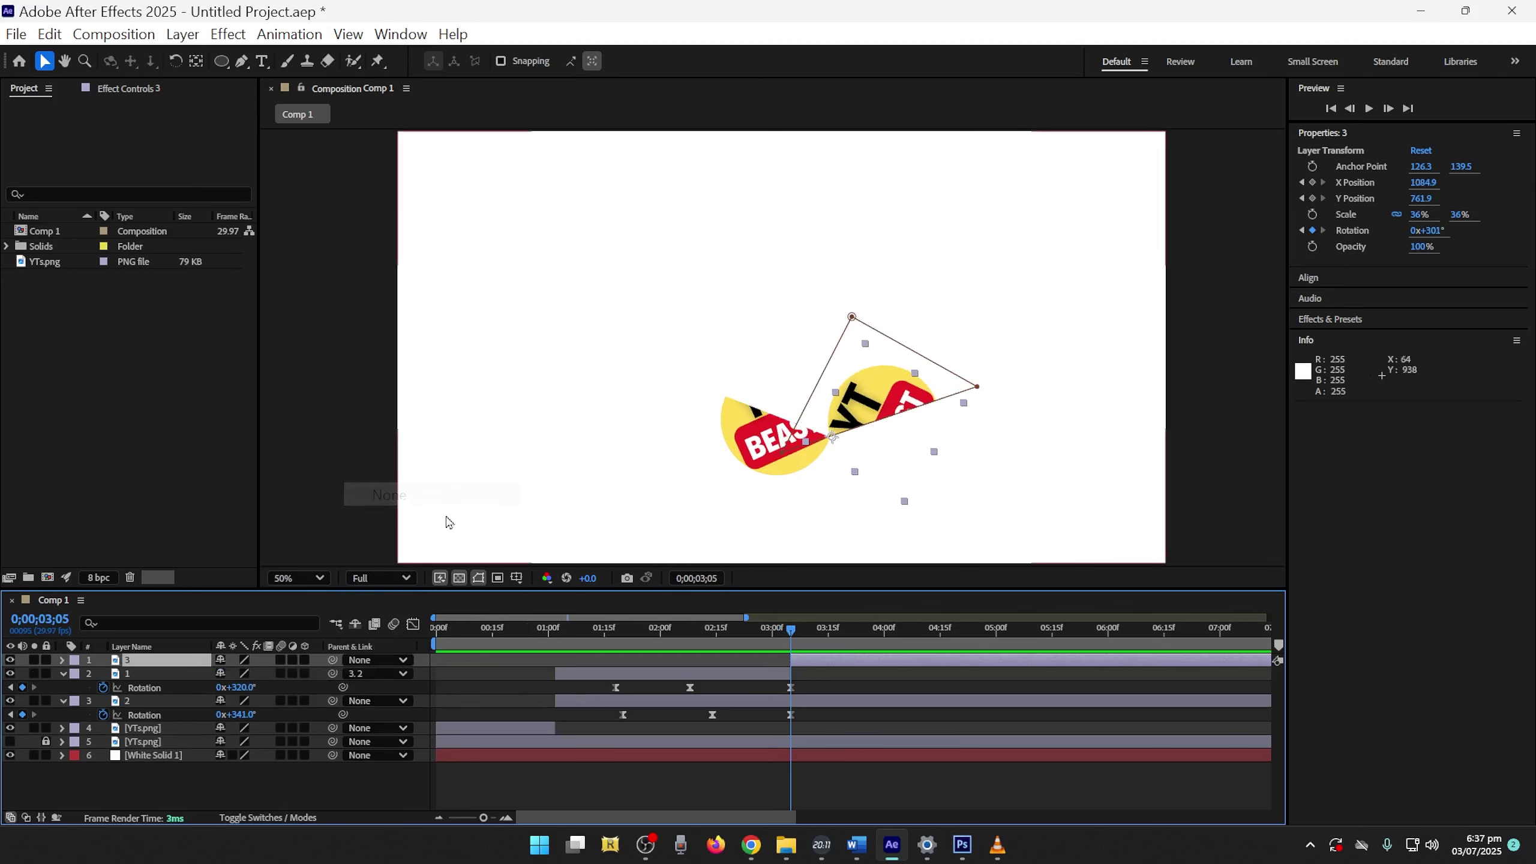
Reveal all keyframes on layer 3 and delete them
key(u)
drag(835, 670, 535, 704)
key(Delete)
Set new X Position, Y Position and Rotation keyframes on layer 3 at 0;00;03;05
mouse_move(798, 633)
mouse_down()
mouse_move(509, 654)
mouse_move(830, 642)
mouse_move(790, 644)
mouse_up()
click(816, 661)
click(103, 674)
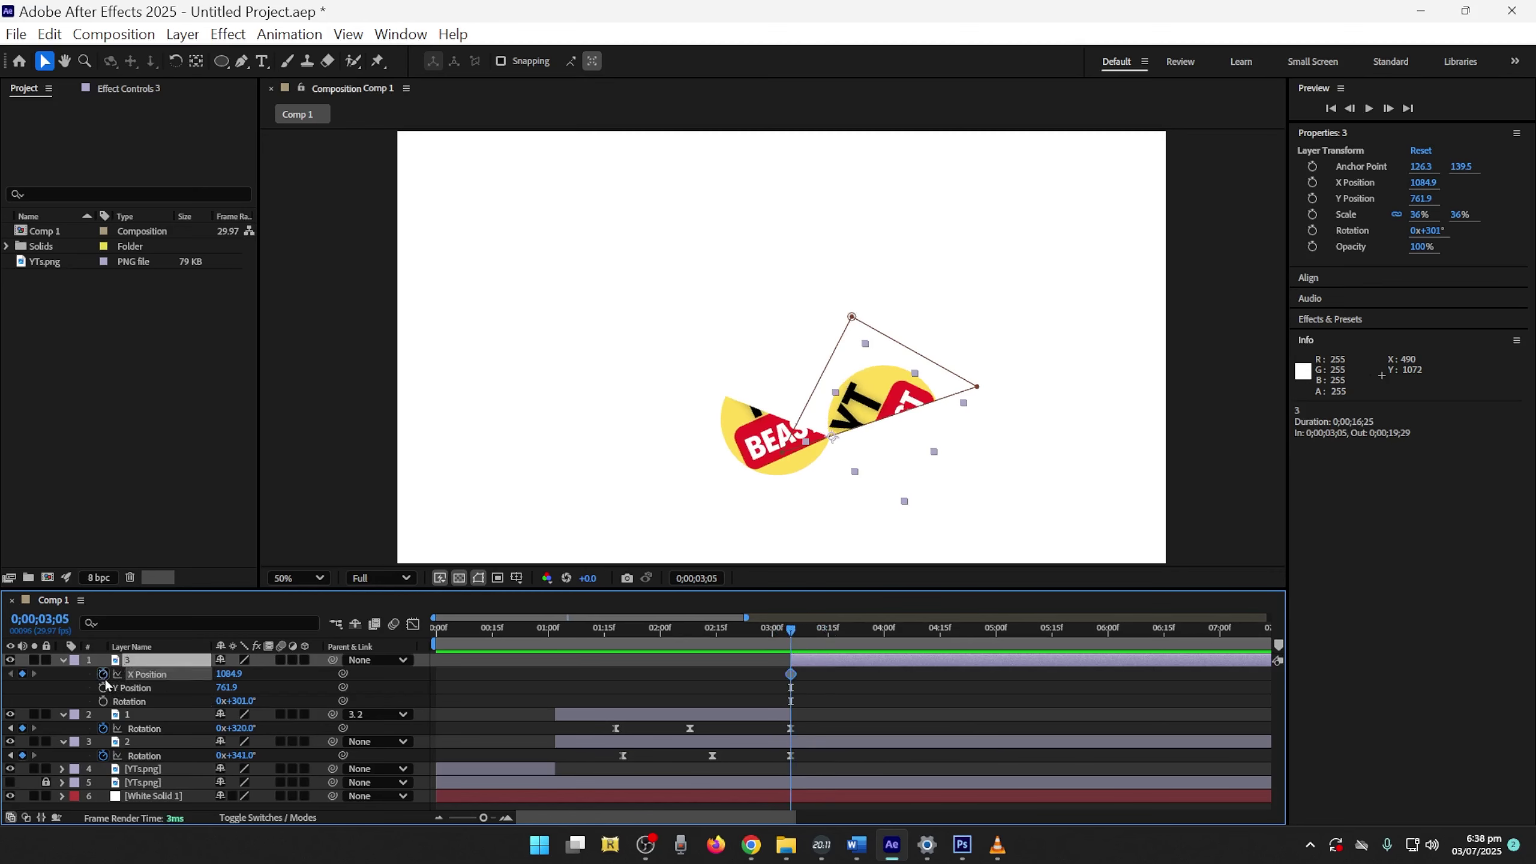
click(103, 688)
click(103, 702)
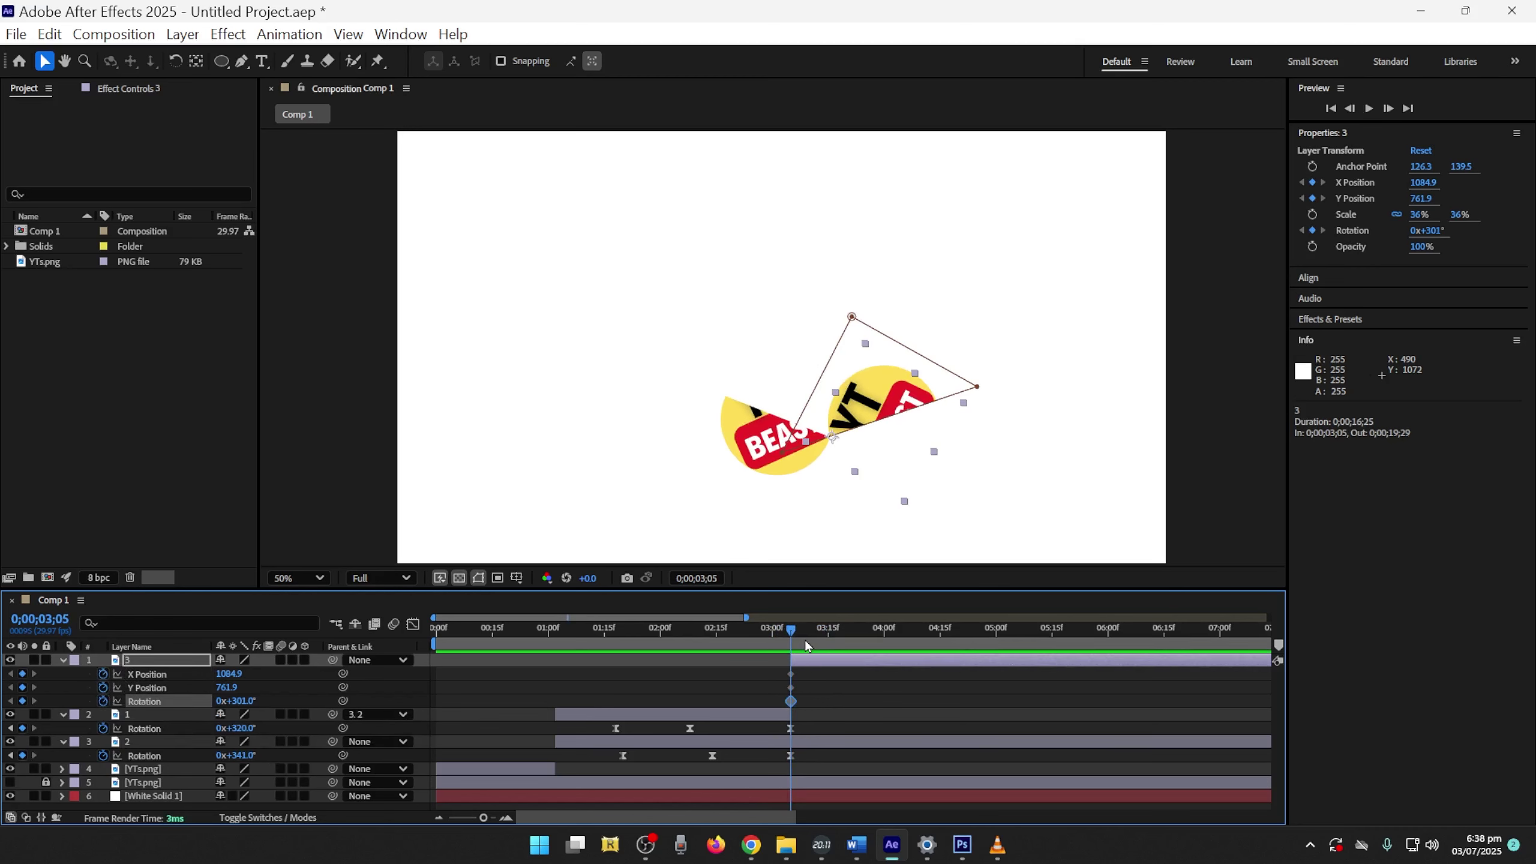
Undo the new keyframes on layer 3 and move its anchor point to the middle of its cut edge, about 420.8, 403.3
drag(804, 639, 1101, 635)
key(ctrl+z)
key(ctrl+z)
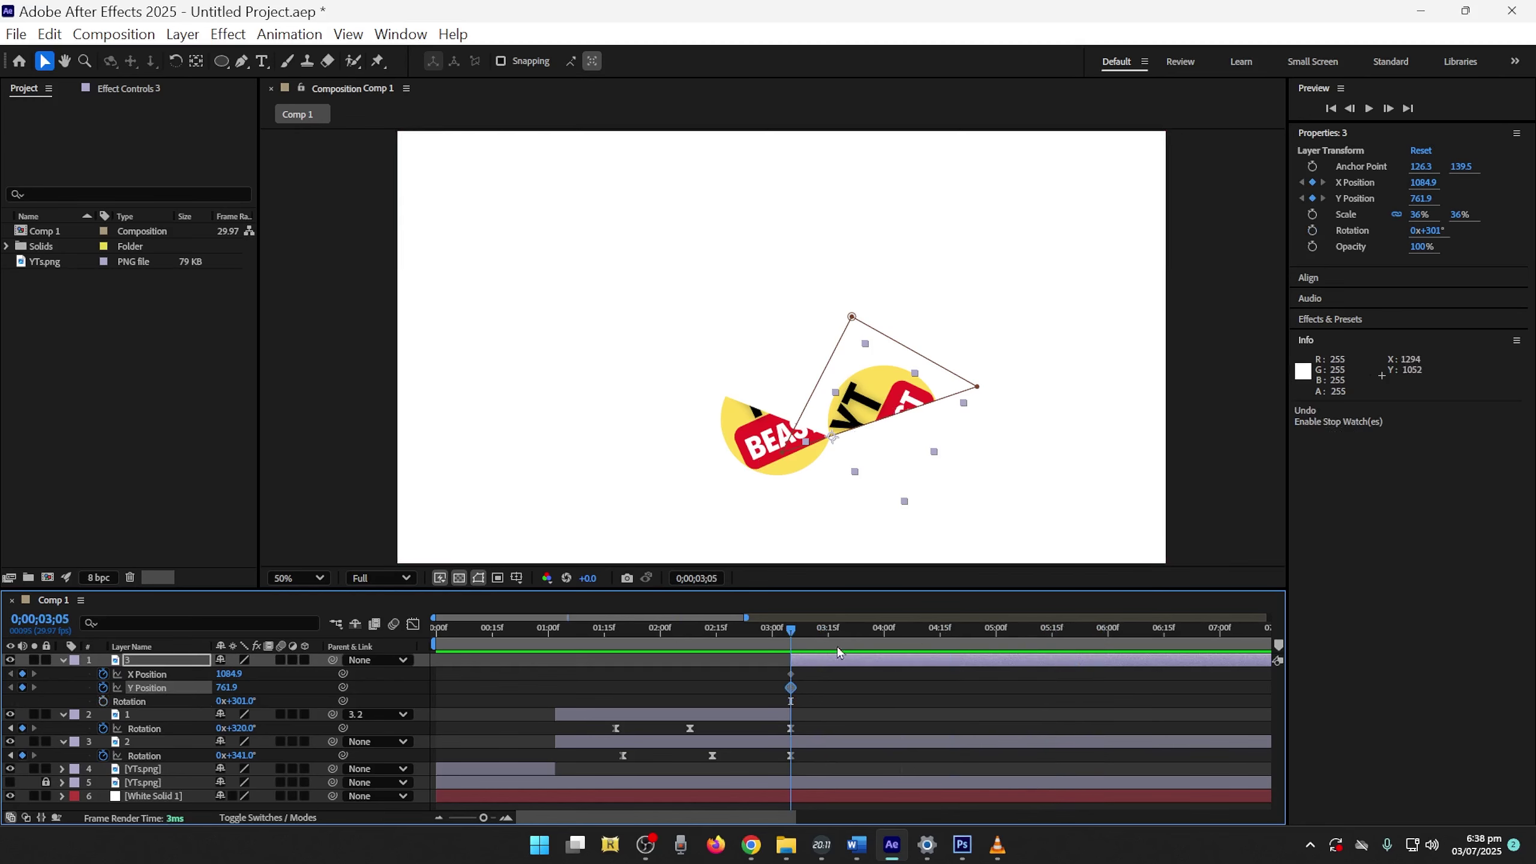
key(ctrl+z)
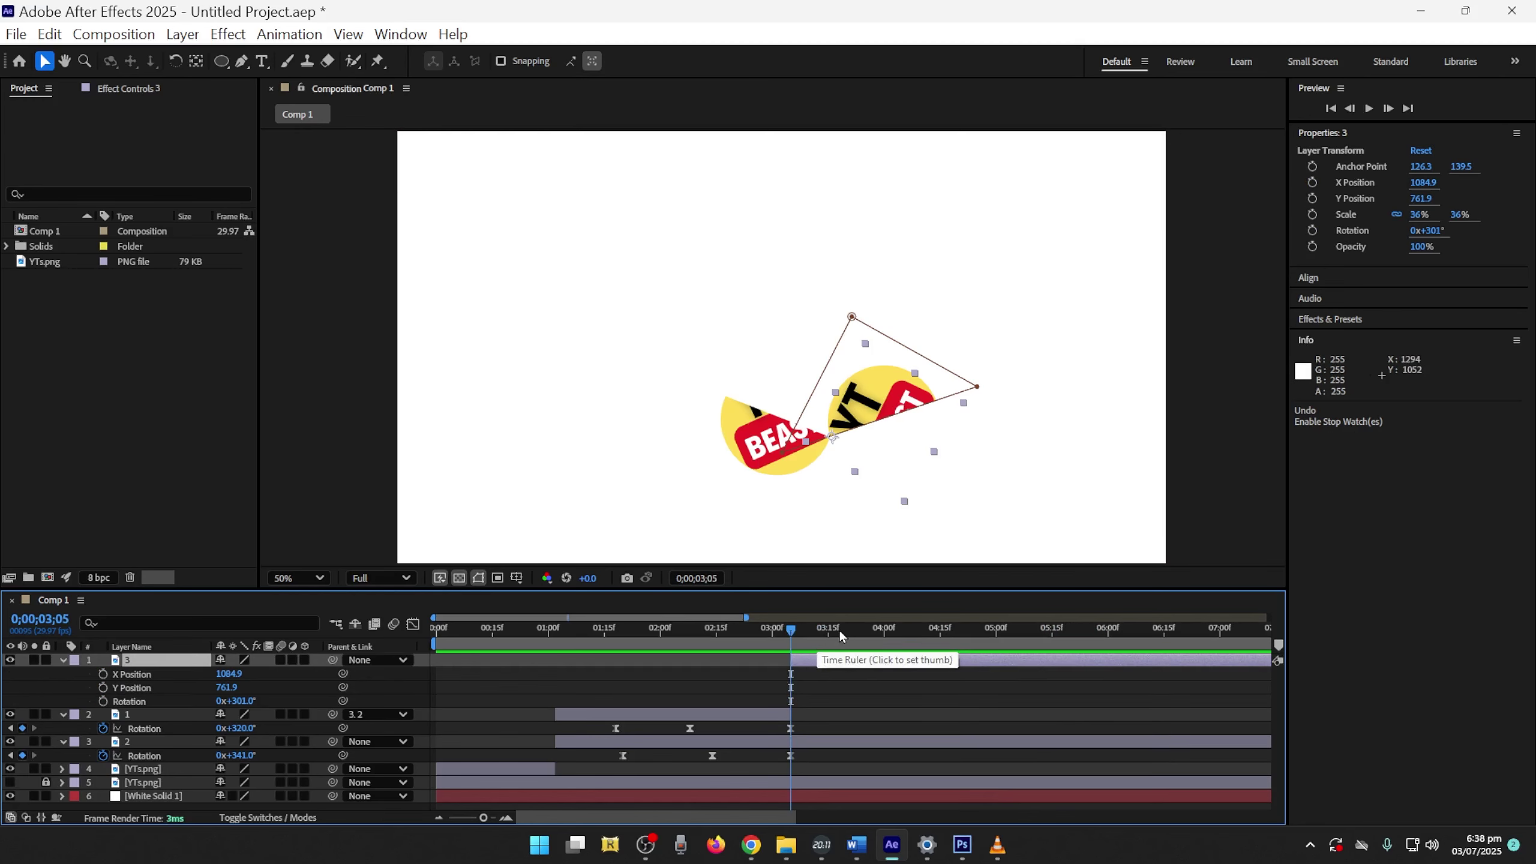
click(798, 631)
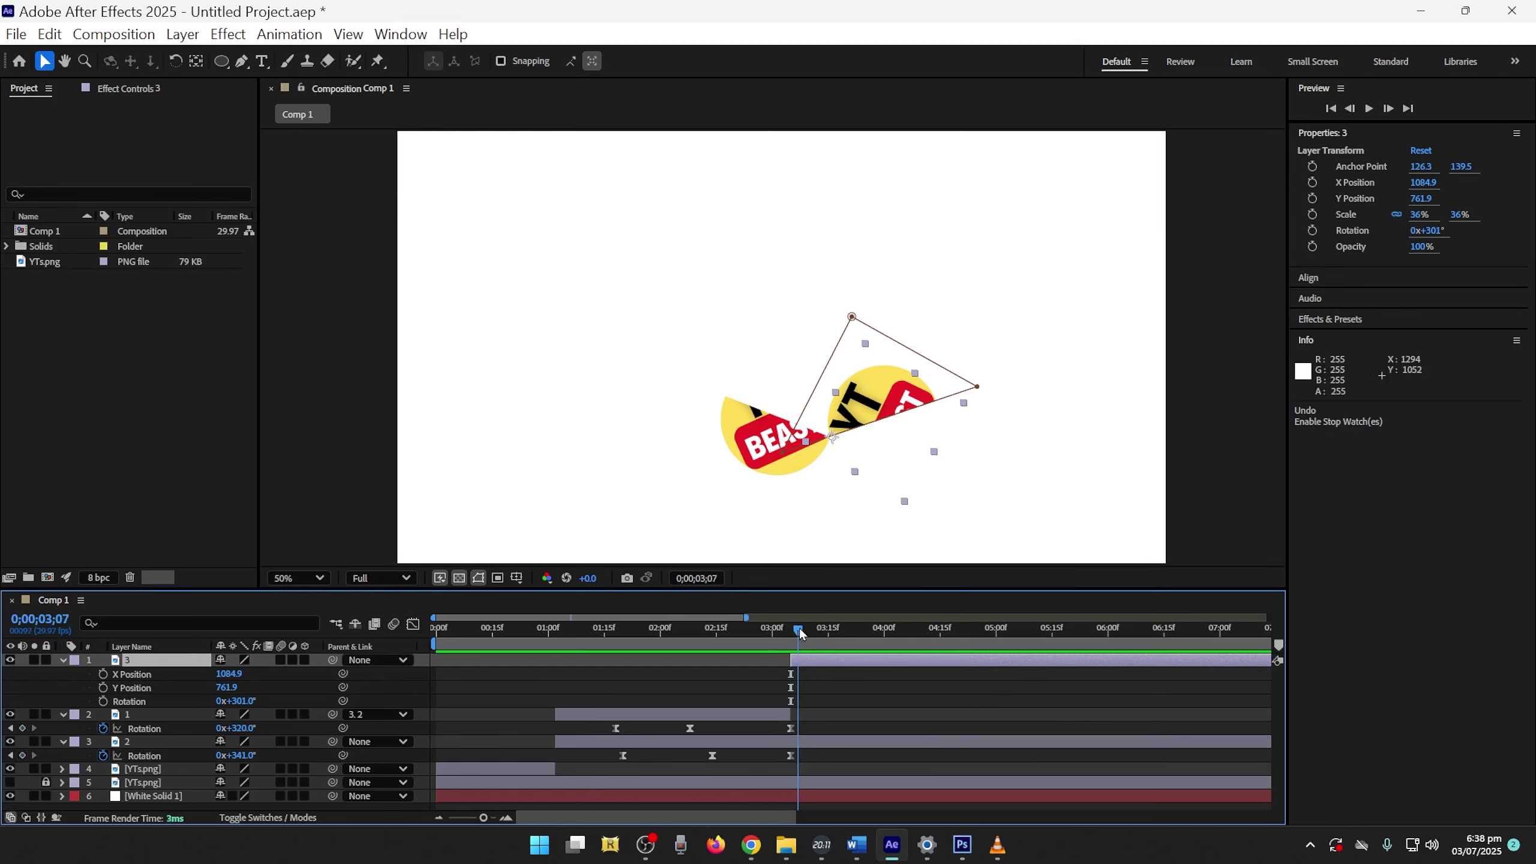
click(196, 61)
drag(832, 436, 886, 418)
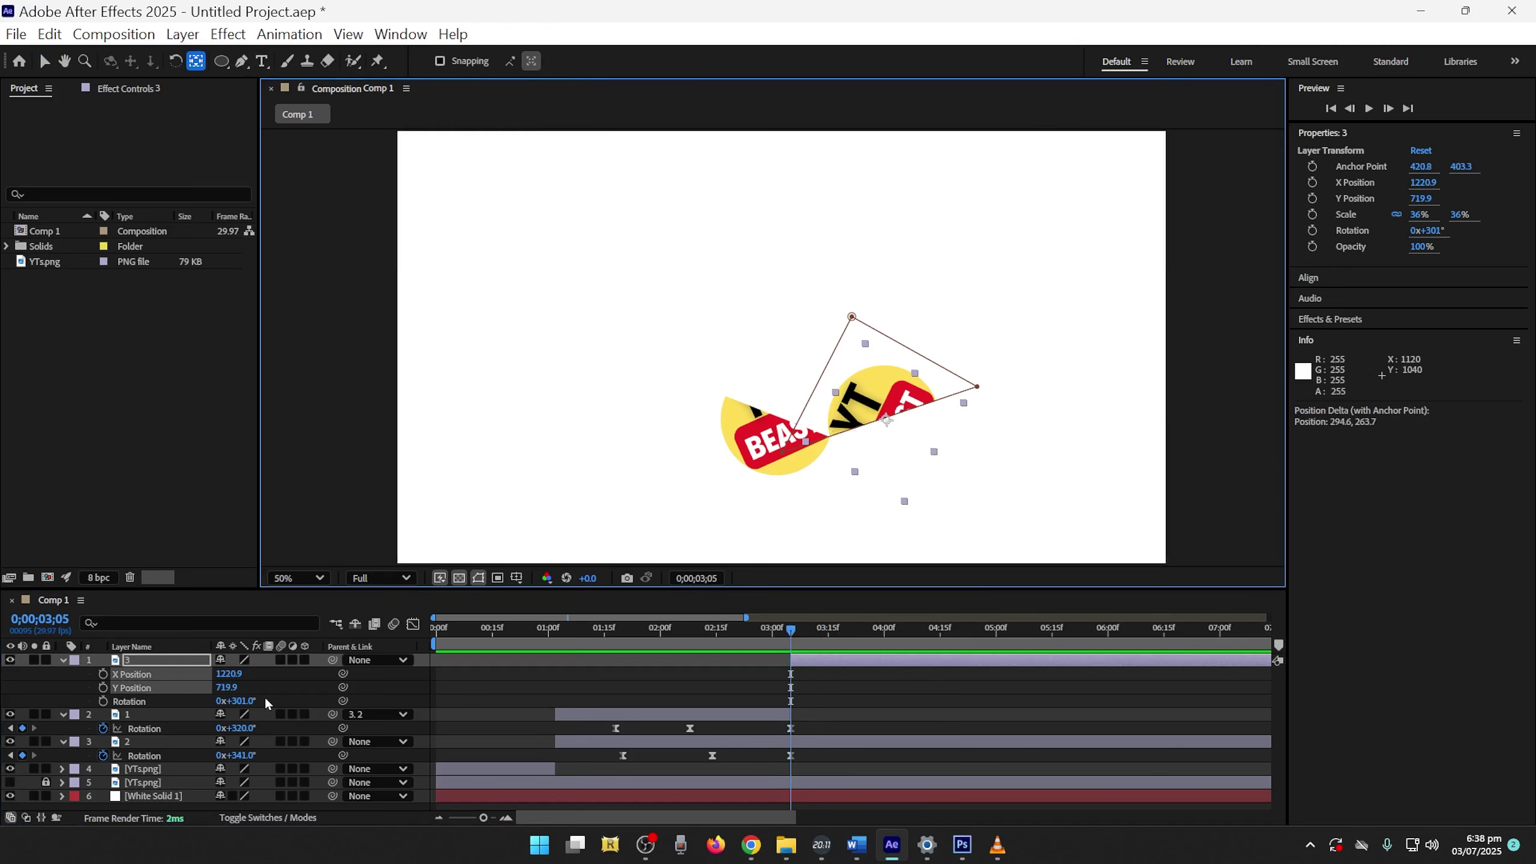
Set Rotation, Y Position and X Position keyframes on layer 3 at 0;00;03;05
click(103, 700)
click(103, 688)
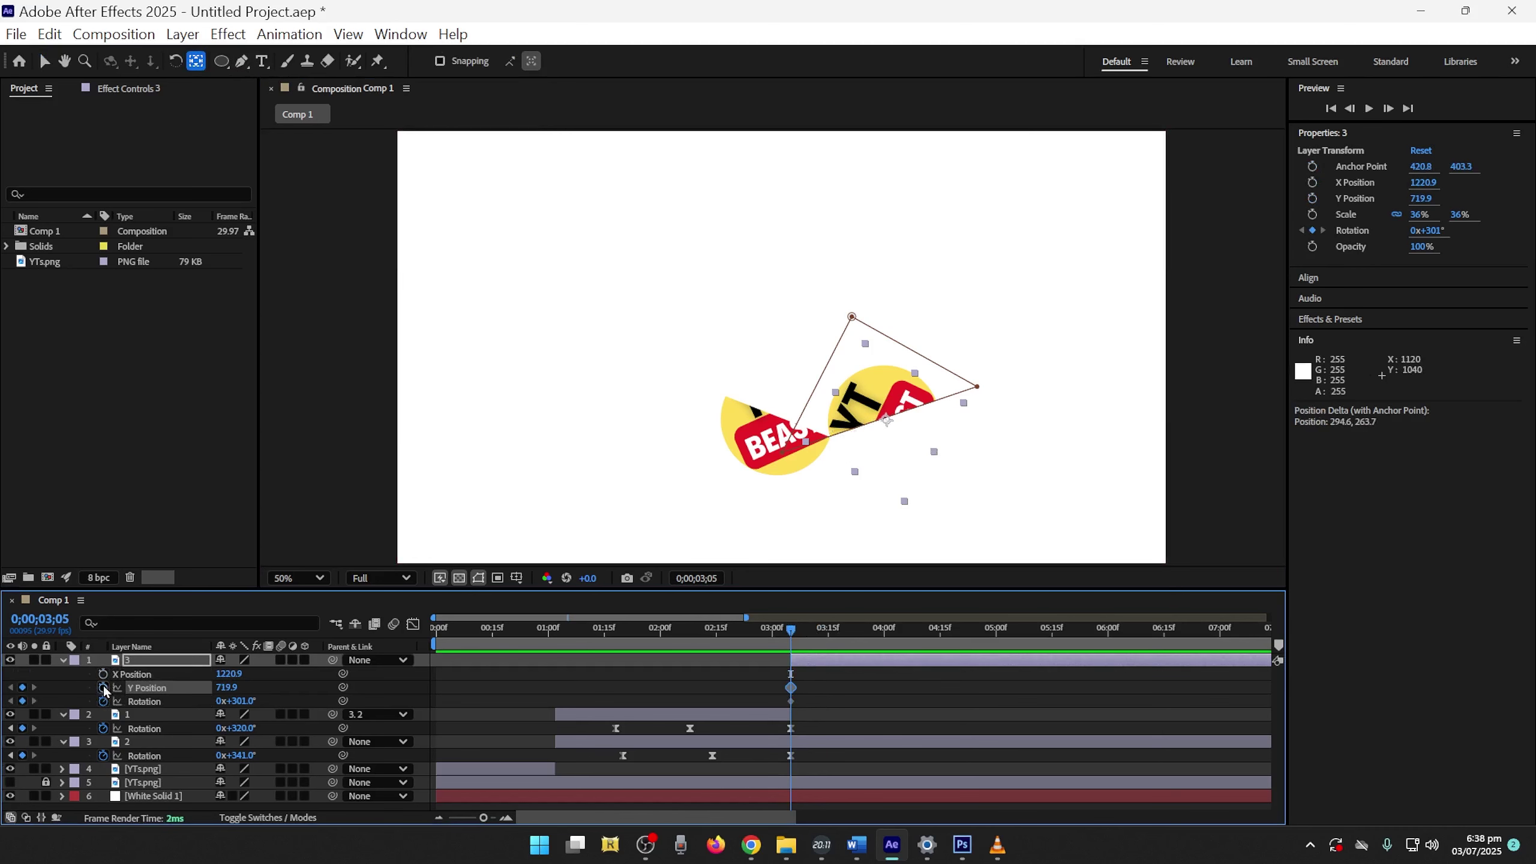
click(103, 673)
At 0;00;06;00, move layer 3 above the lower logo half, to about X 966.9, Y 629.9
drag(818, 640, 1111, 632)
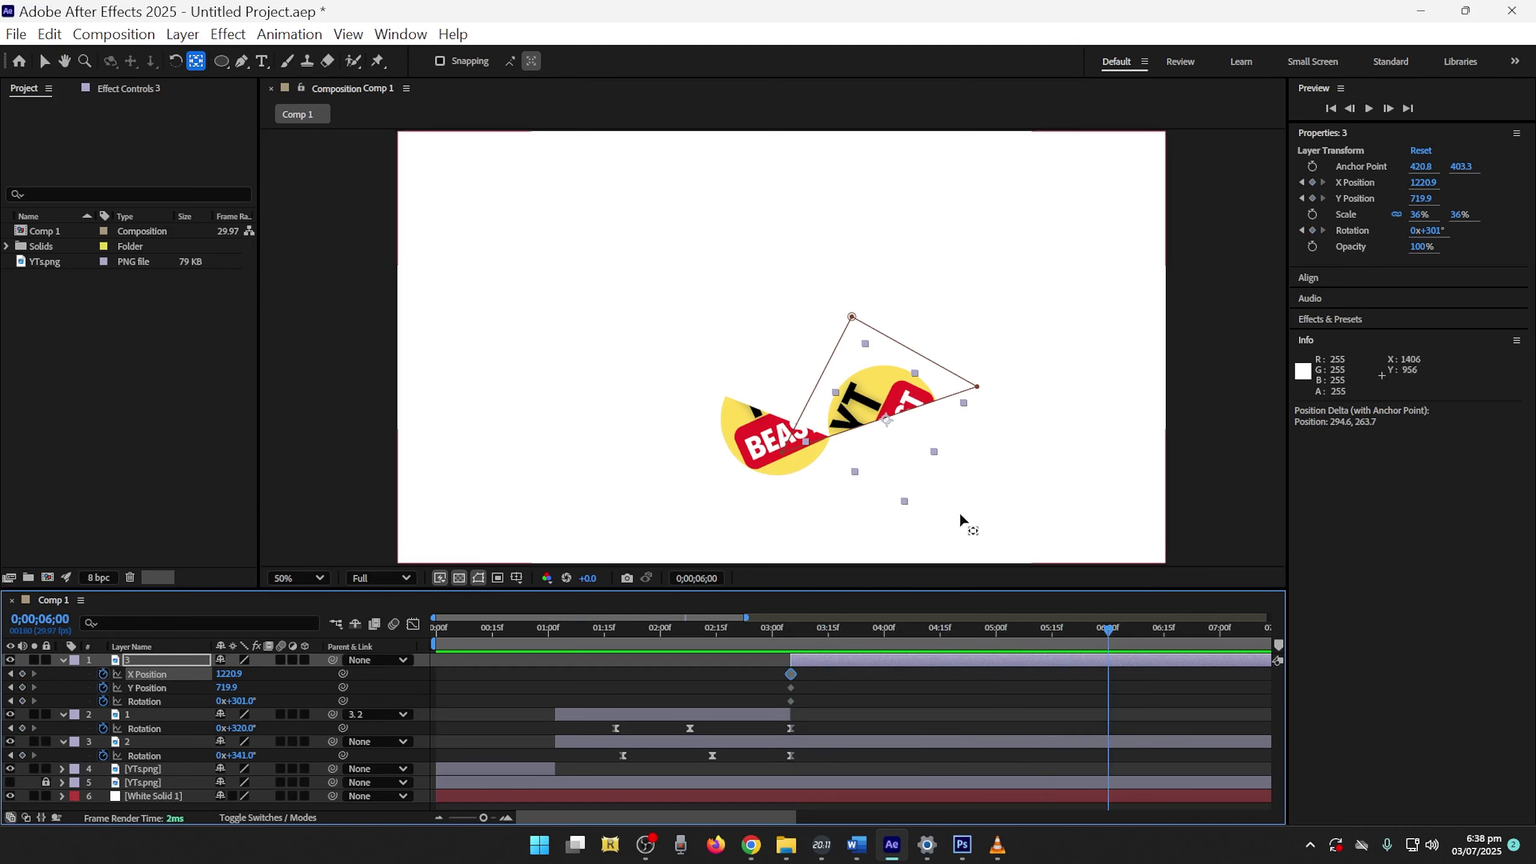
drag(901, 414, 870, 406)
key(ctrl+z)
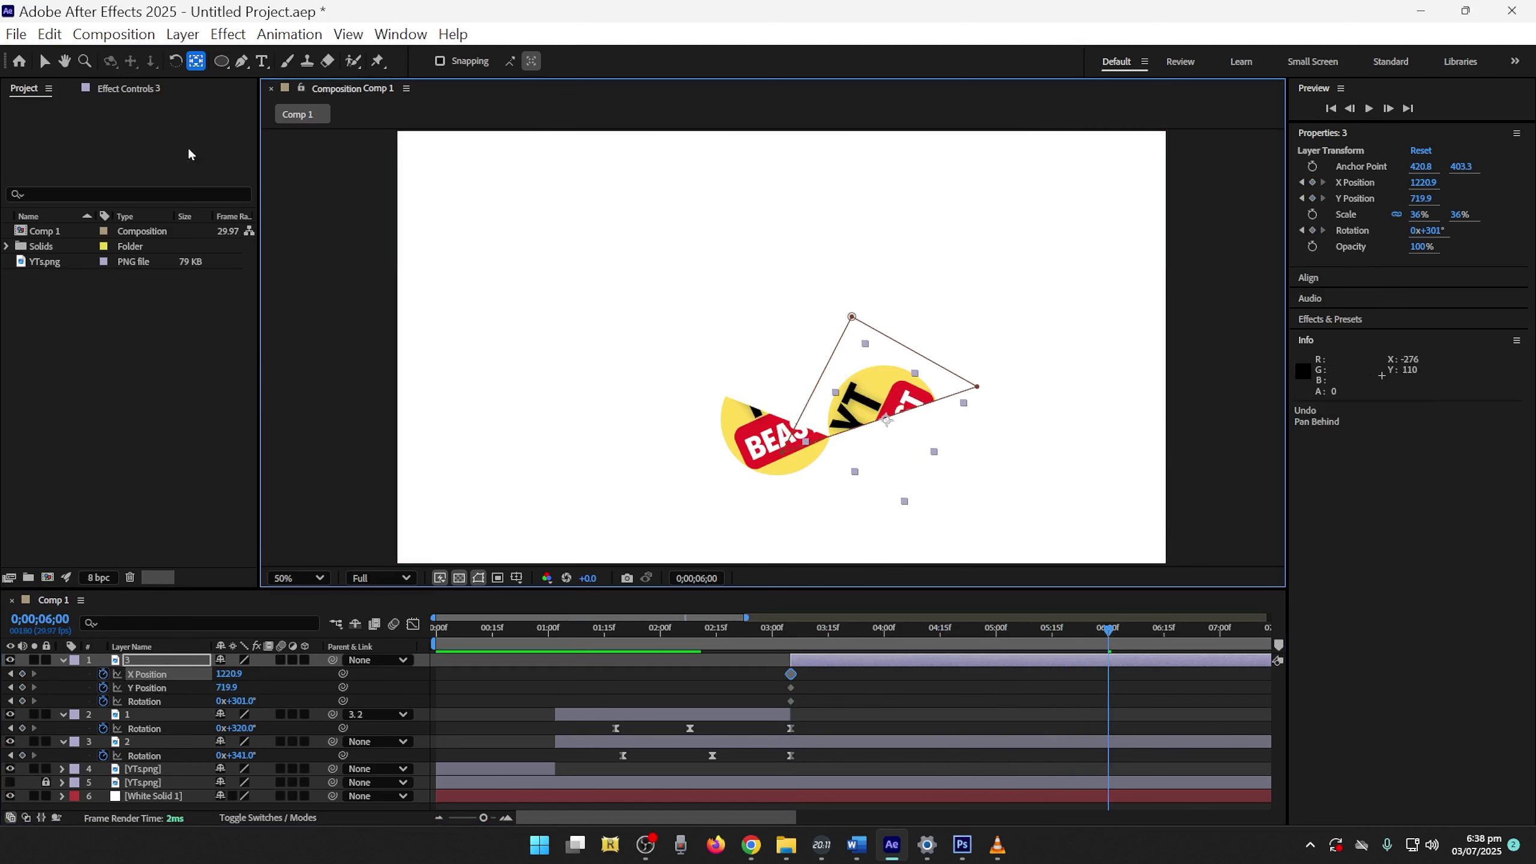
click(45, 61)
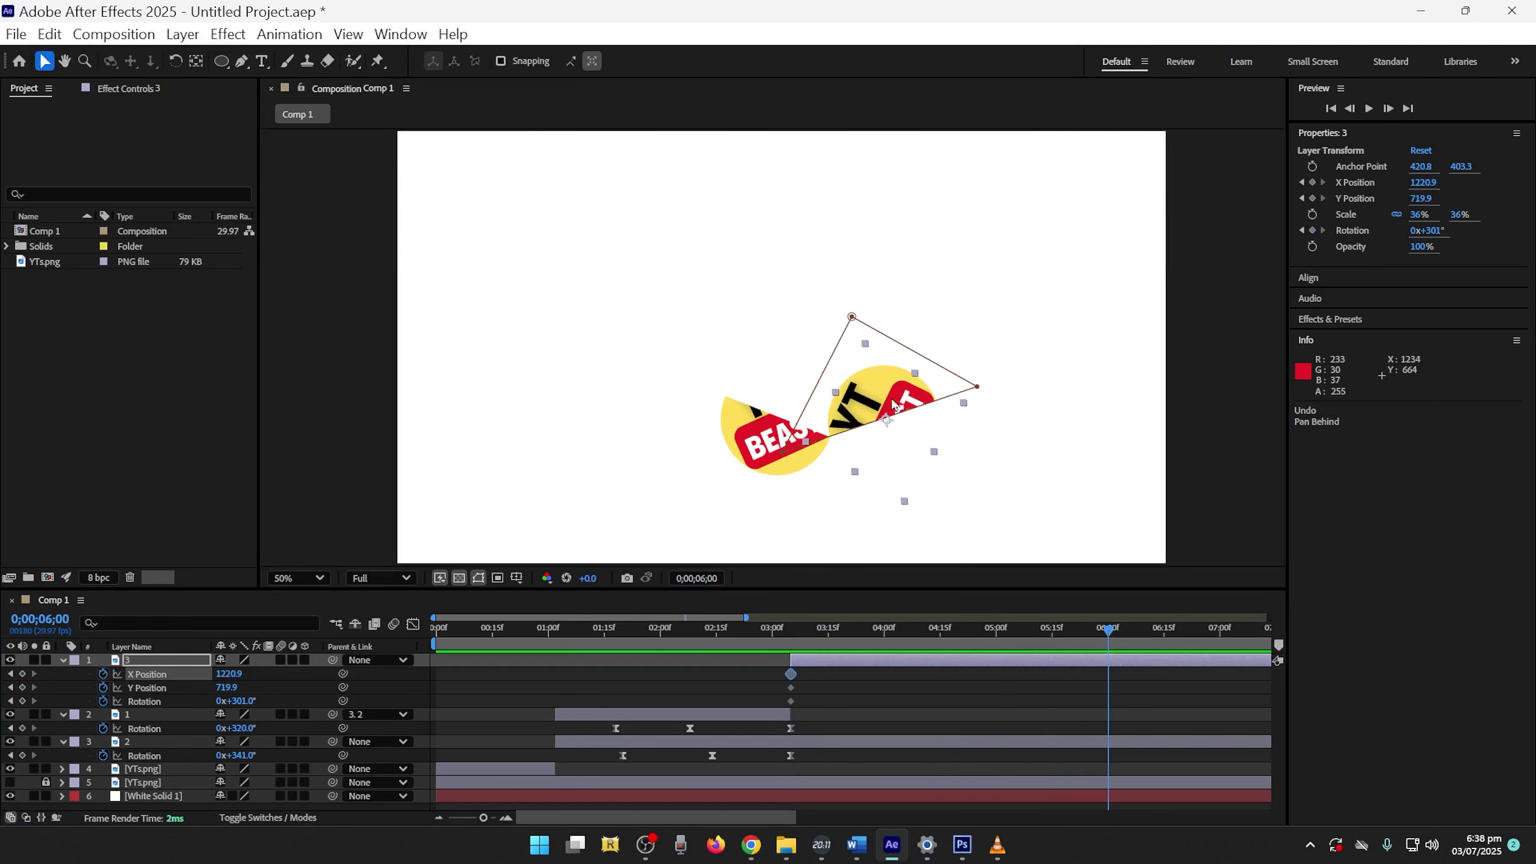
drag(888, 400, 789, 366)
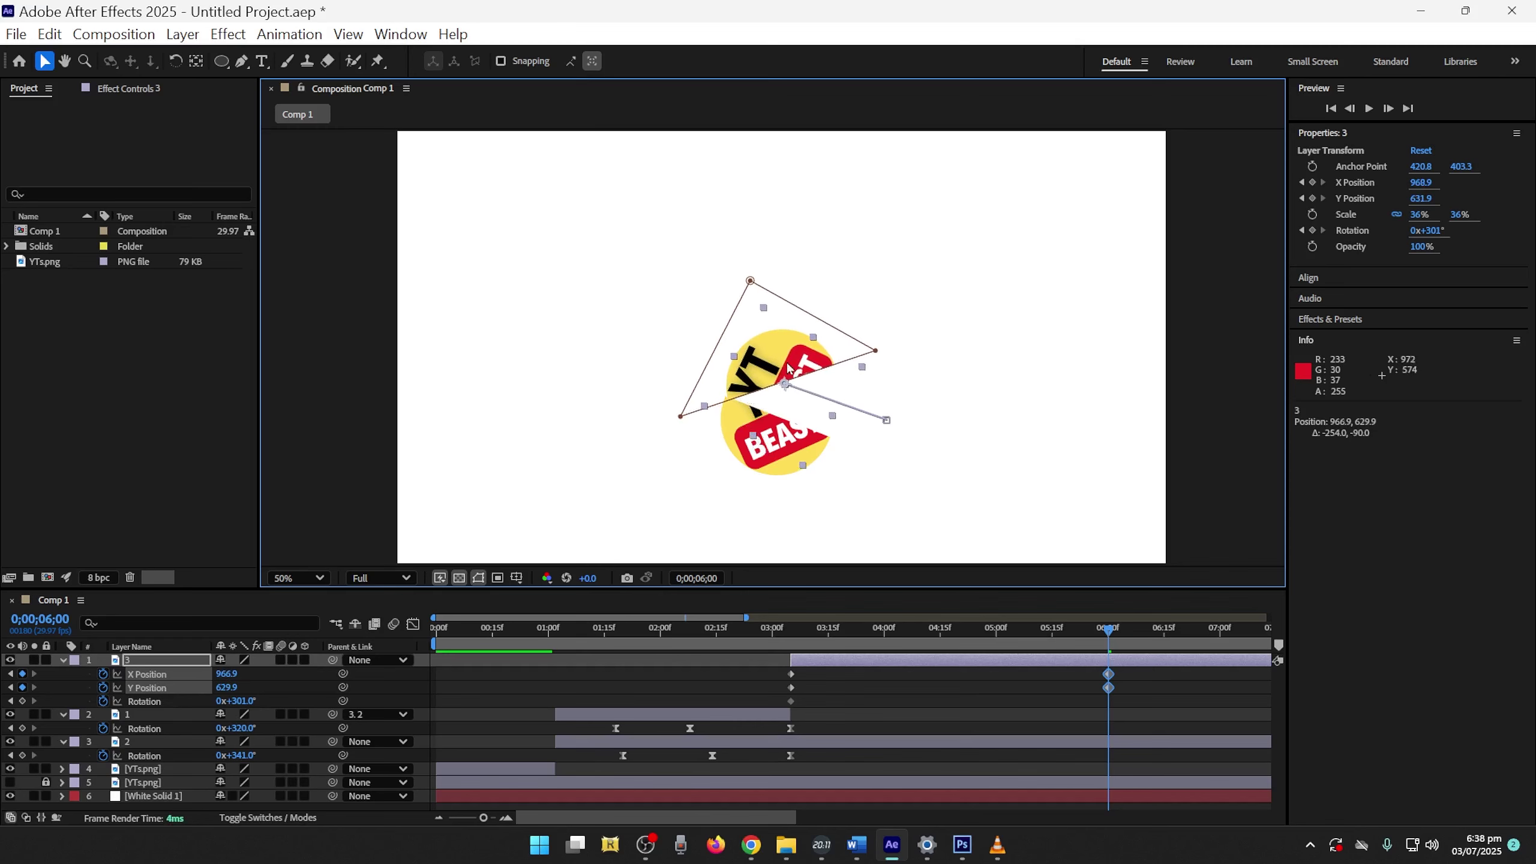
Fit layer 3 onto the lower half at 0;00;06;00 with Rotation 0x+343° and position X 958.9, Y 719.9
drag(223, 698, 250, 702)
drag(799, 374, 800, 388)
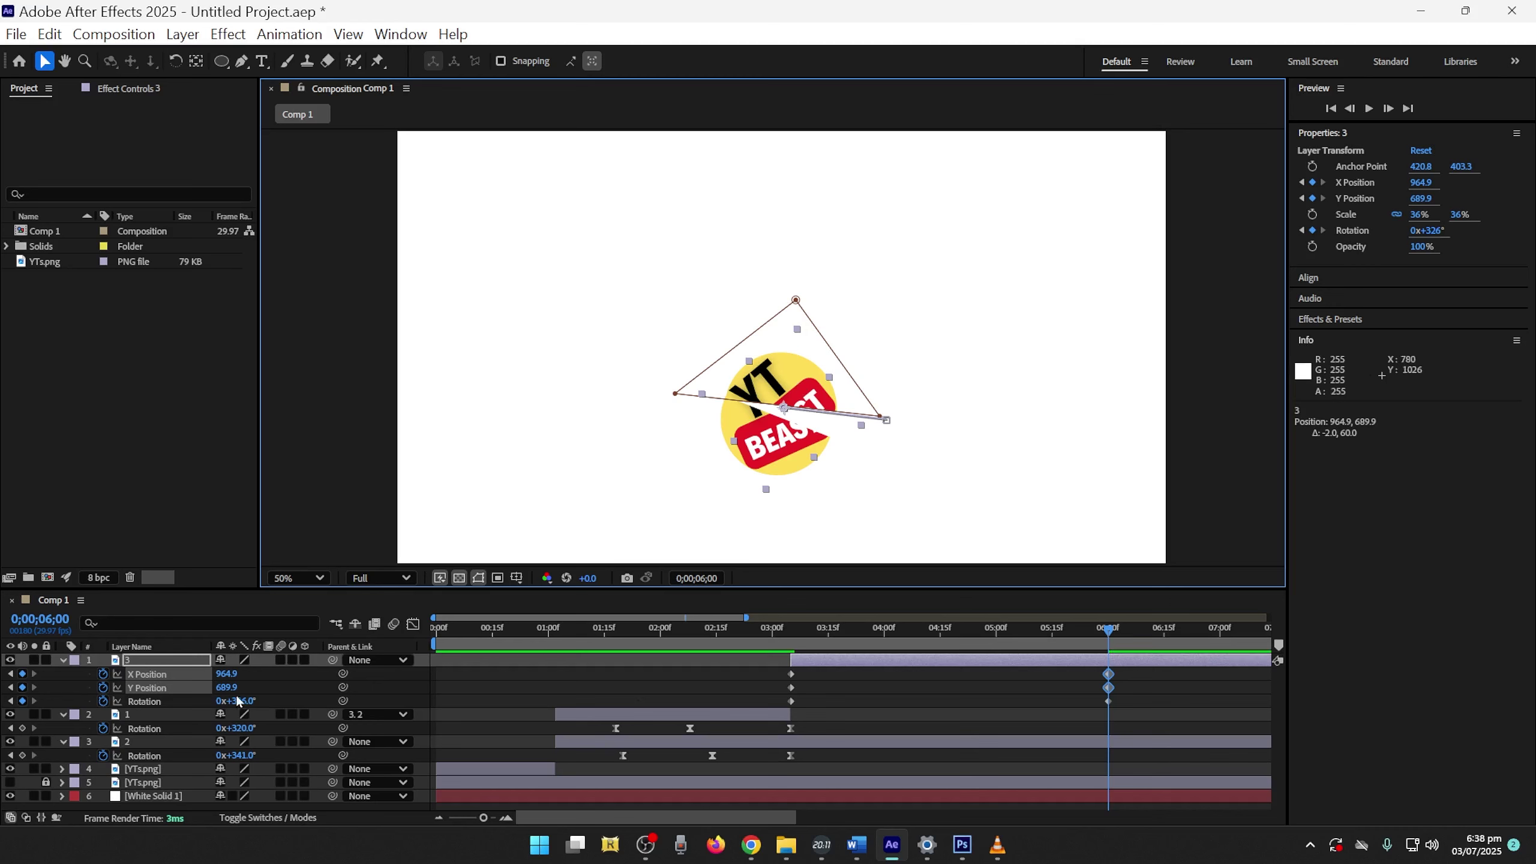
drag(243, 698, 257, 706)
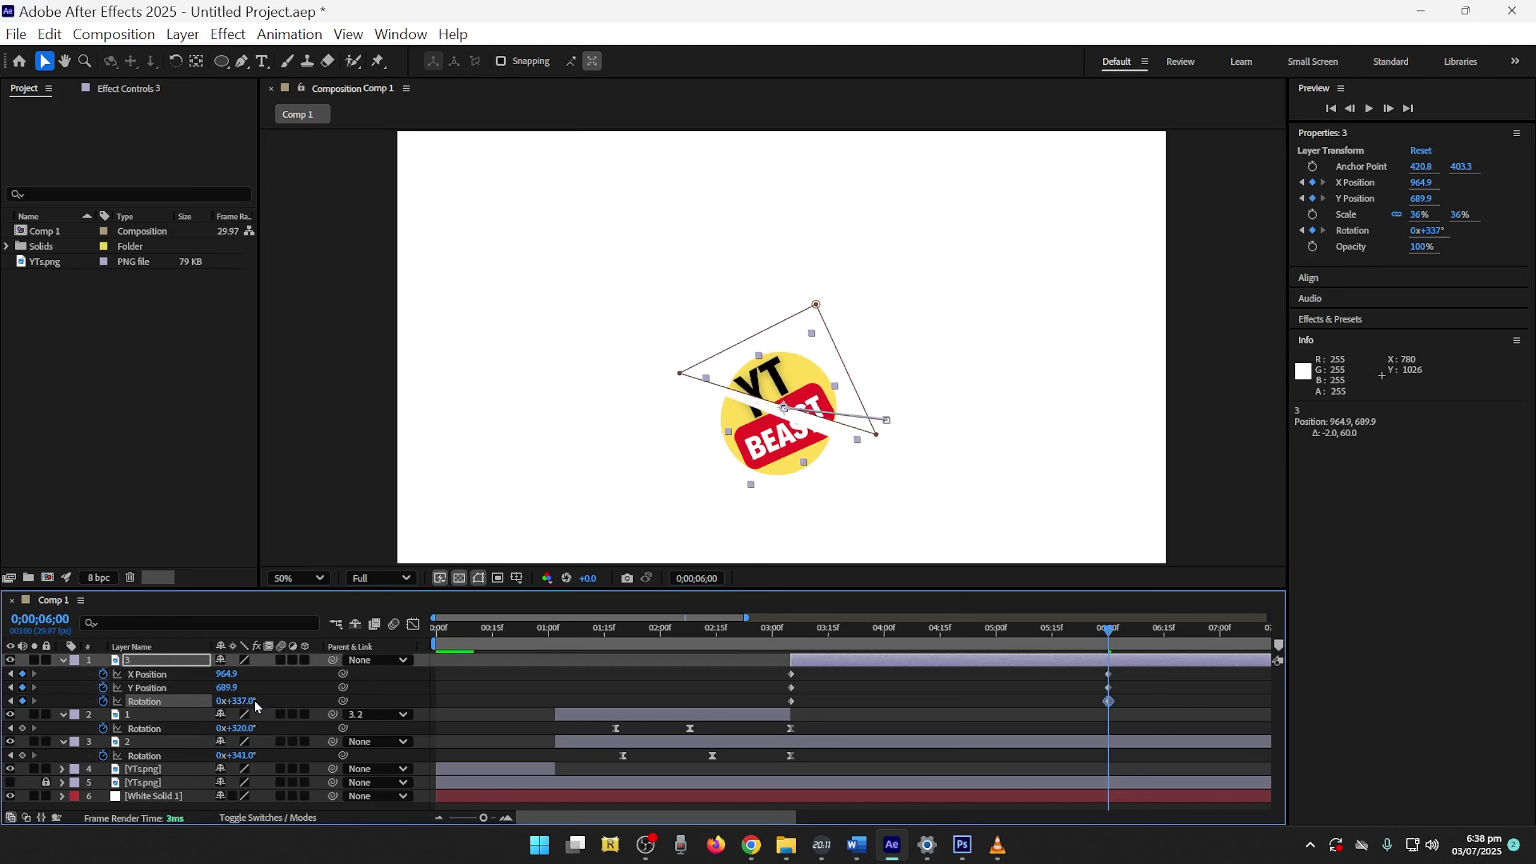
drag(797, 375, 793, 392)
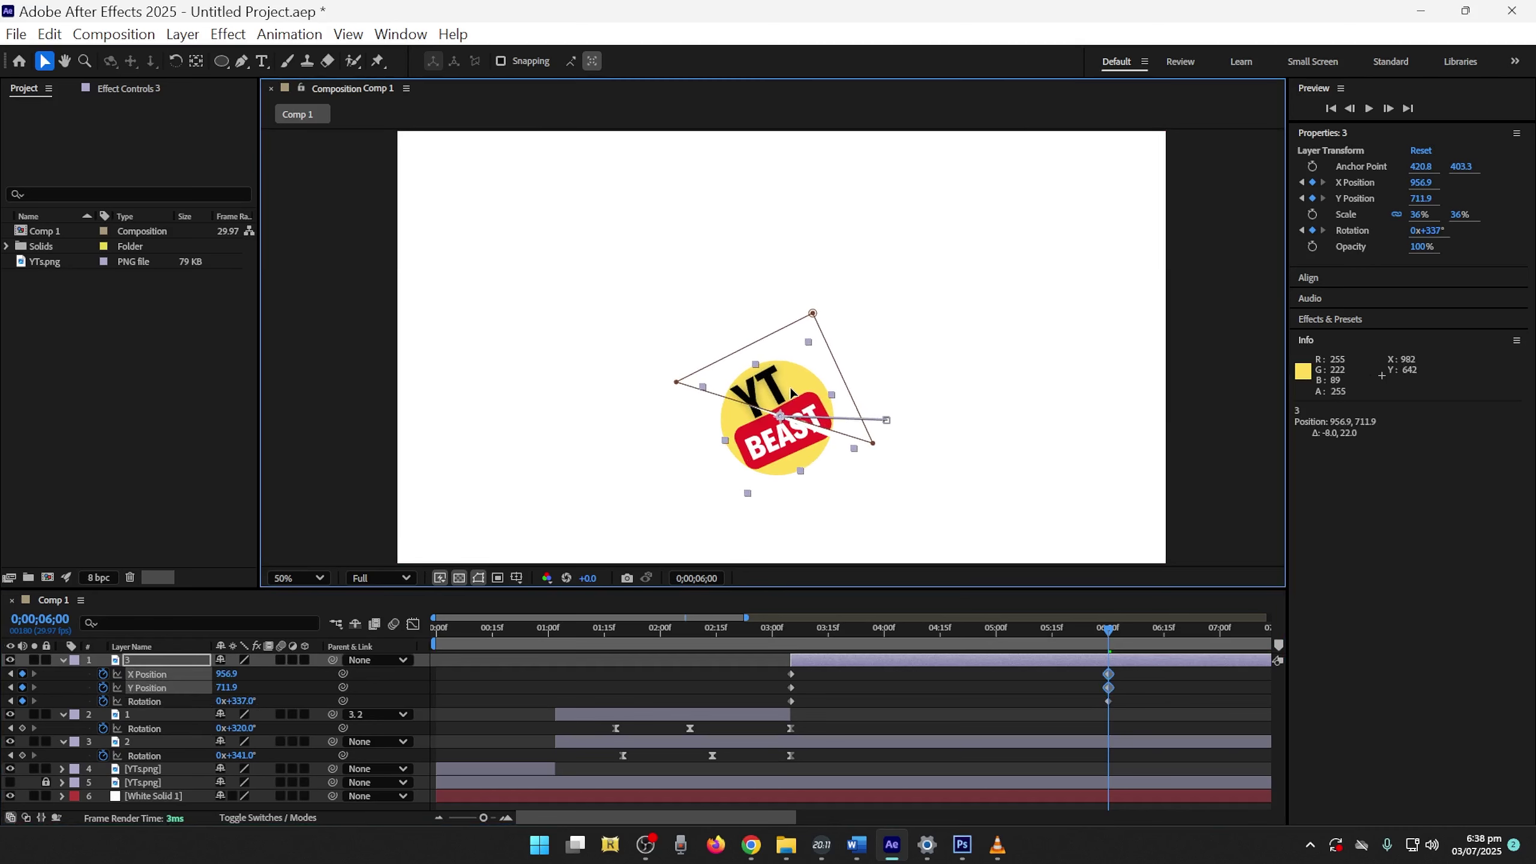
drag(237, 705, 248, 702)
drag(803, 376, 799, 379)
key(Down)
Raise layer 3 to about X 1174.3, Y 239.9 at 0;00;05;01 and preview the jump from the start
drag(1034, 632, 1002, 655)
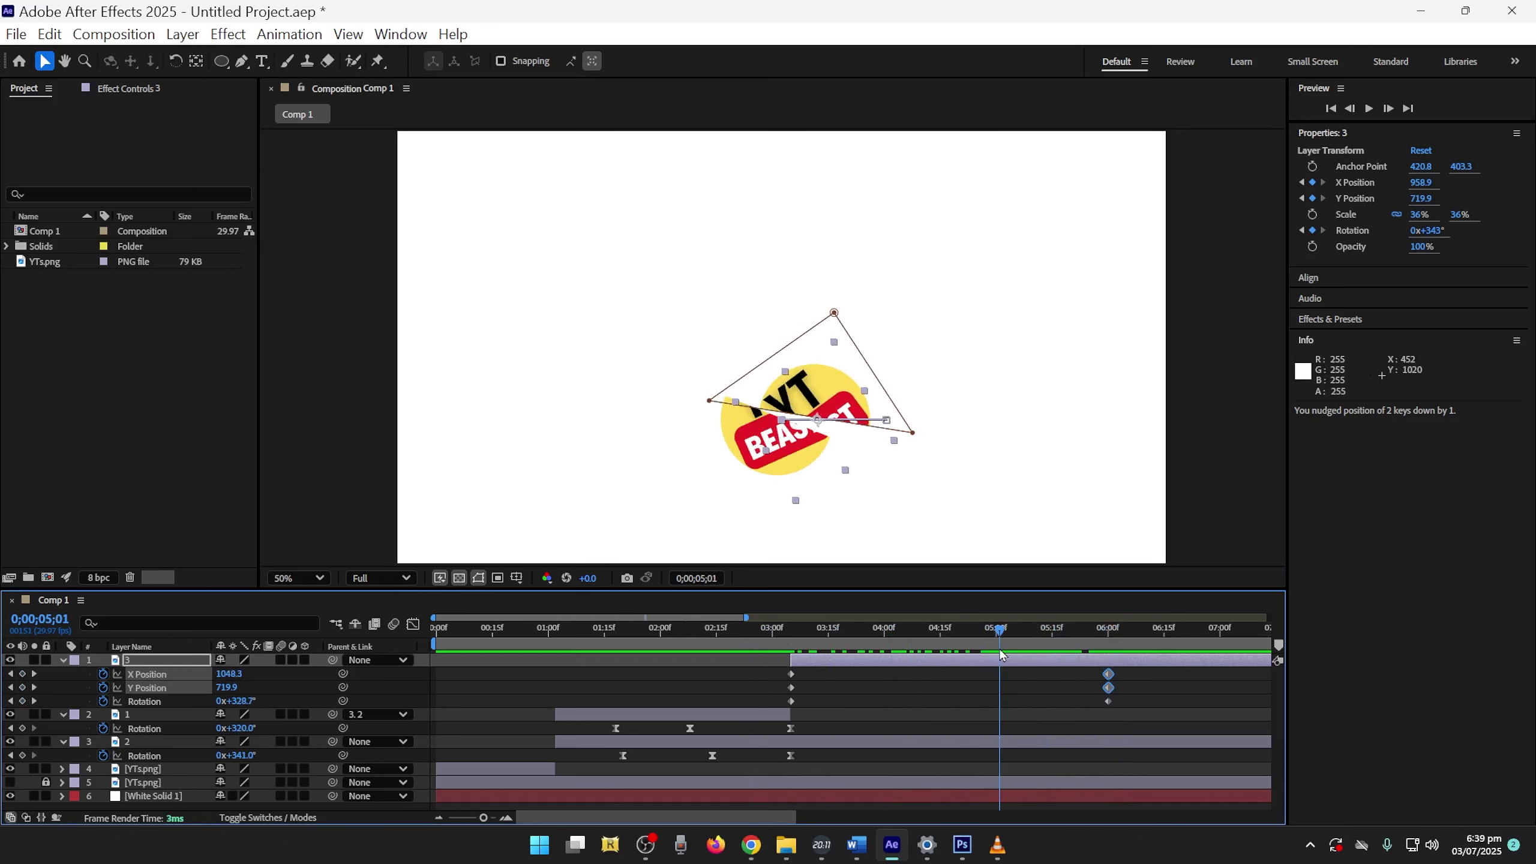
drag(842, 404, 883, 207)
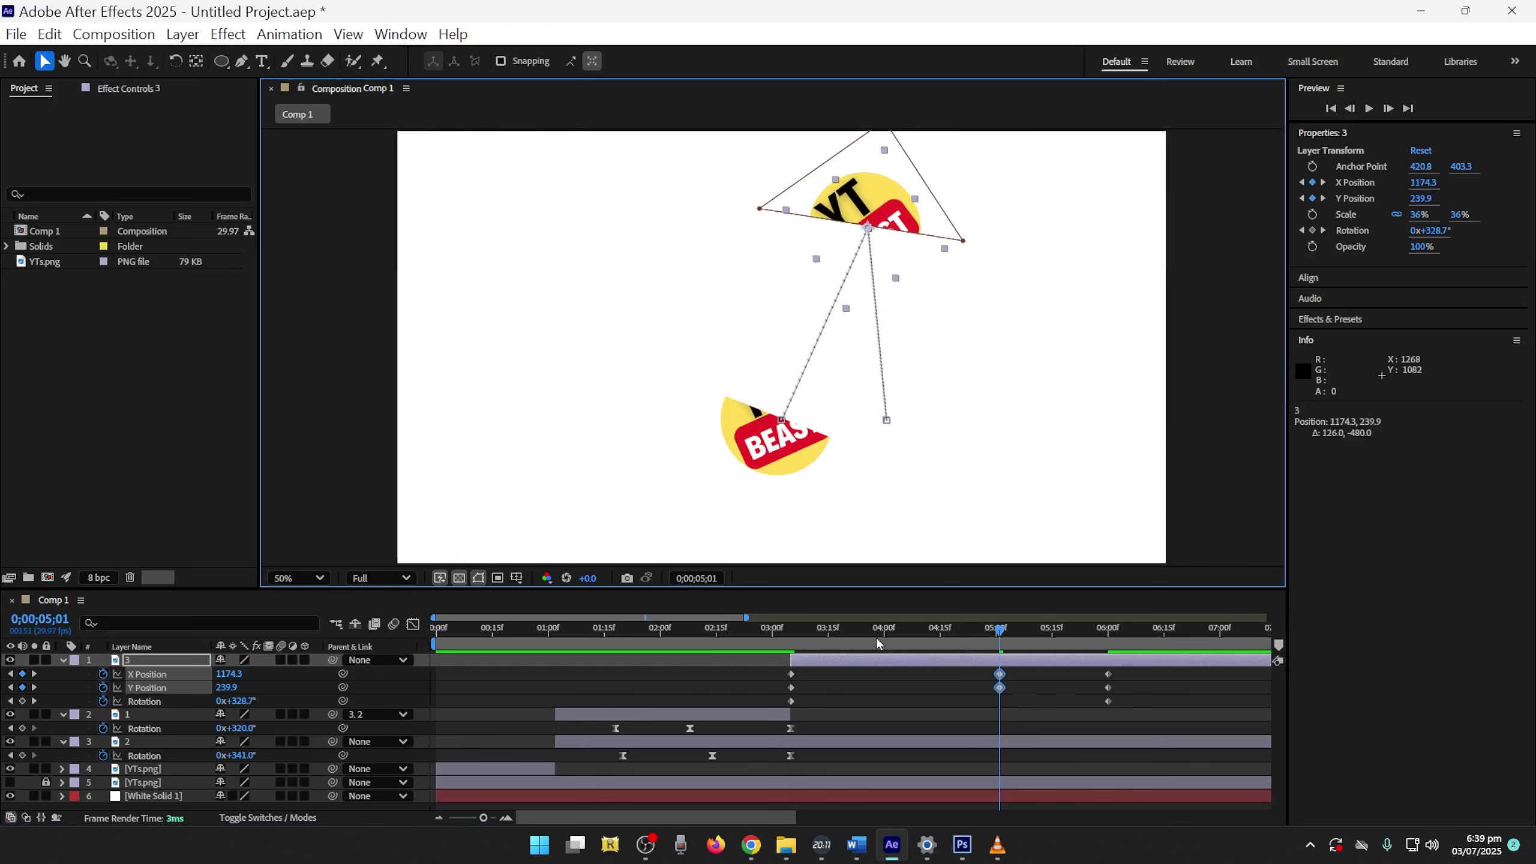
drag(810, 632, 432, 637)
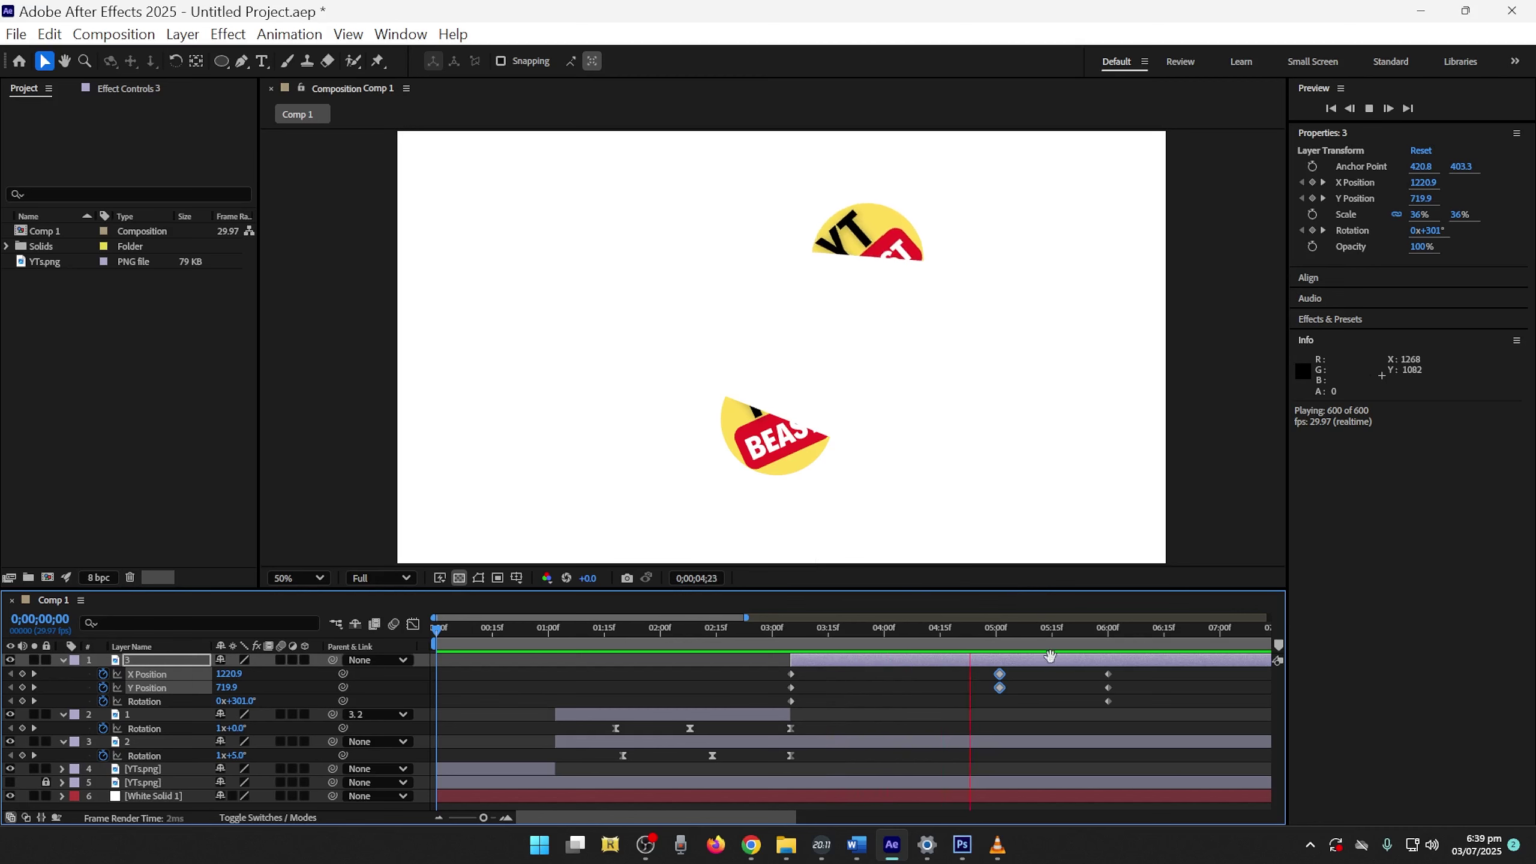
key(space)
key(space)
key(space)
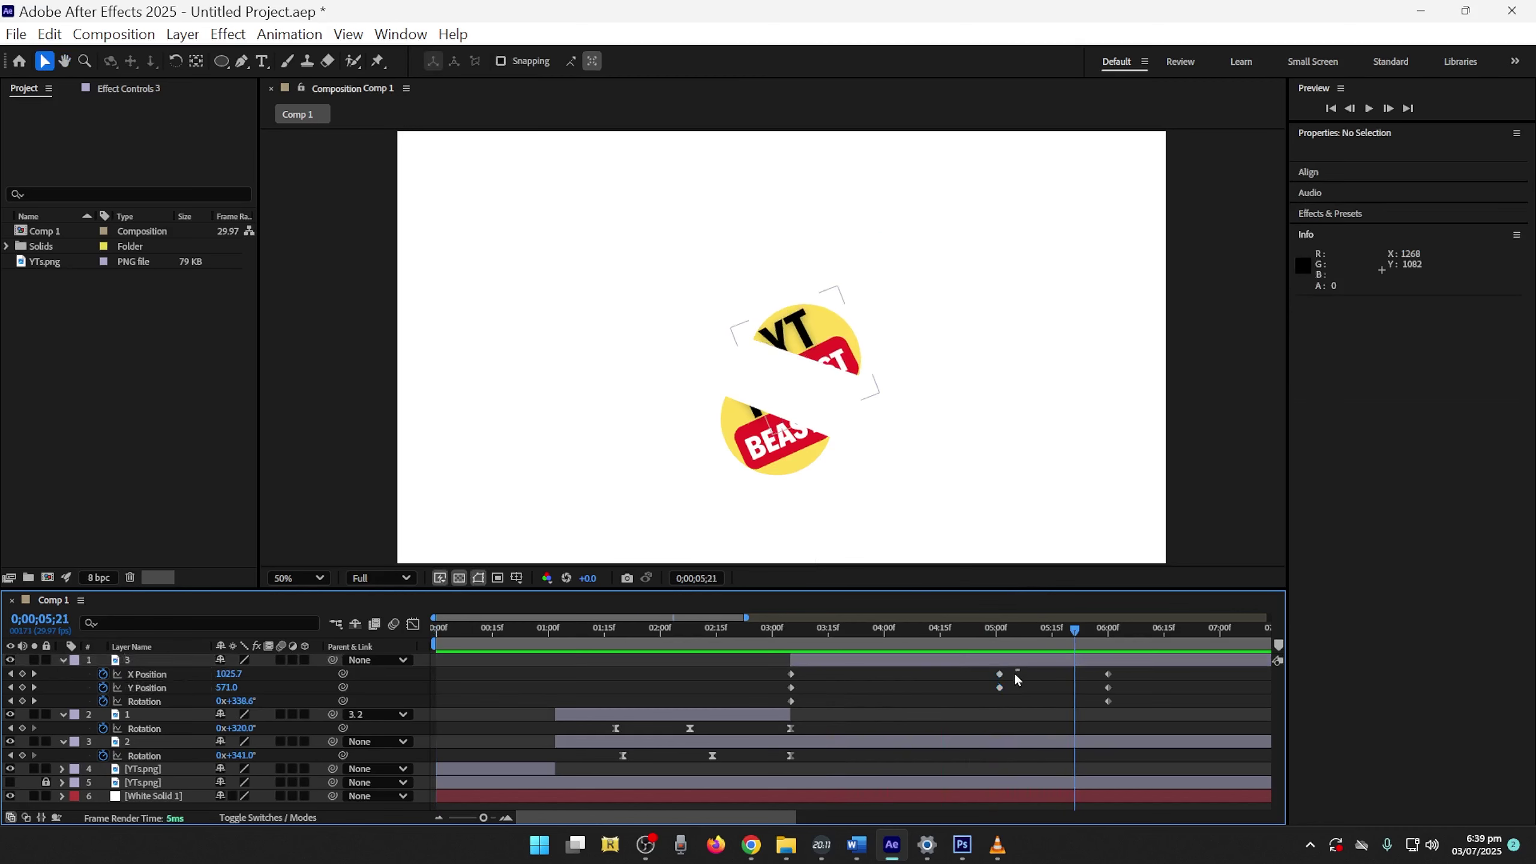
Move layer 3's mid-air position keyframes to 0;00;04;02 and its landing keyframes to 0;00;04;22, and check the timing
click(1000, 688)
drag(1002, 680, 896, 686)
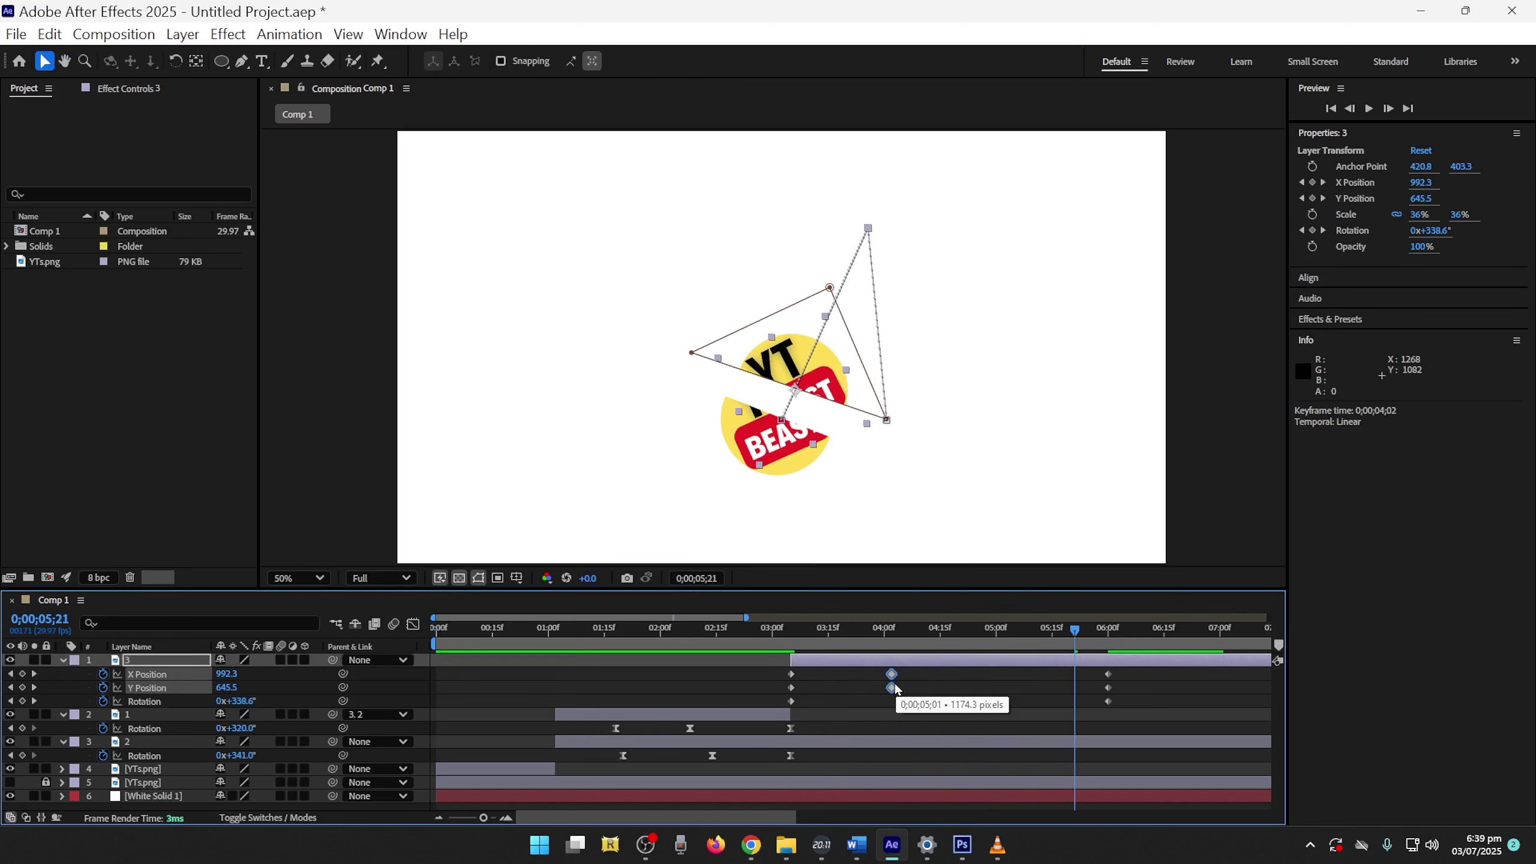
click(1131, 679)
click(1108, 688)
drag(1104, 670, 969, 681)
click(760, 650)
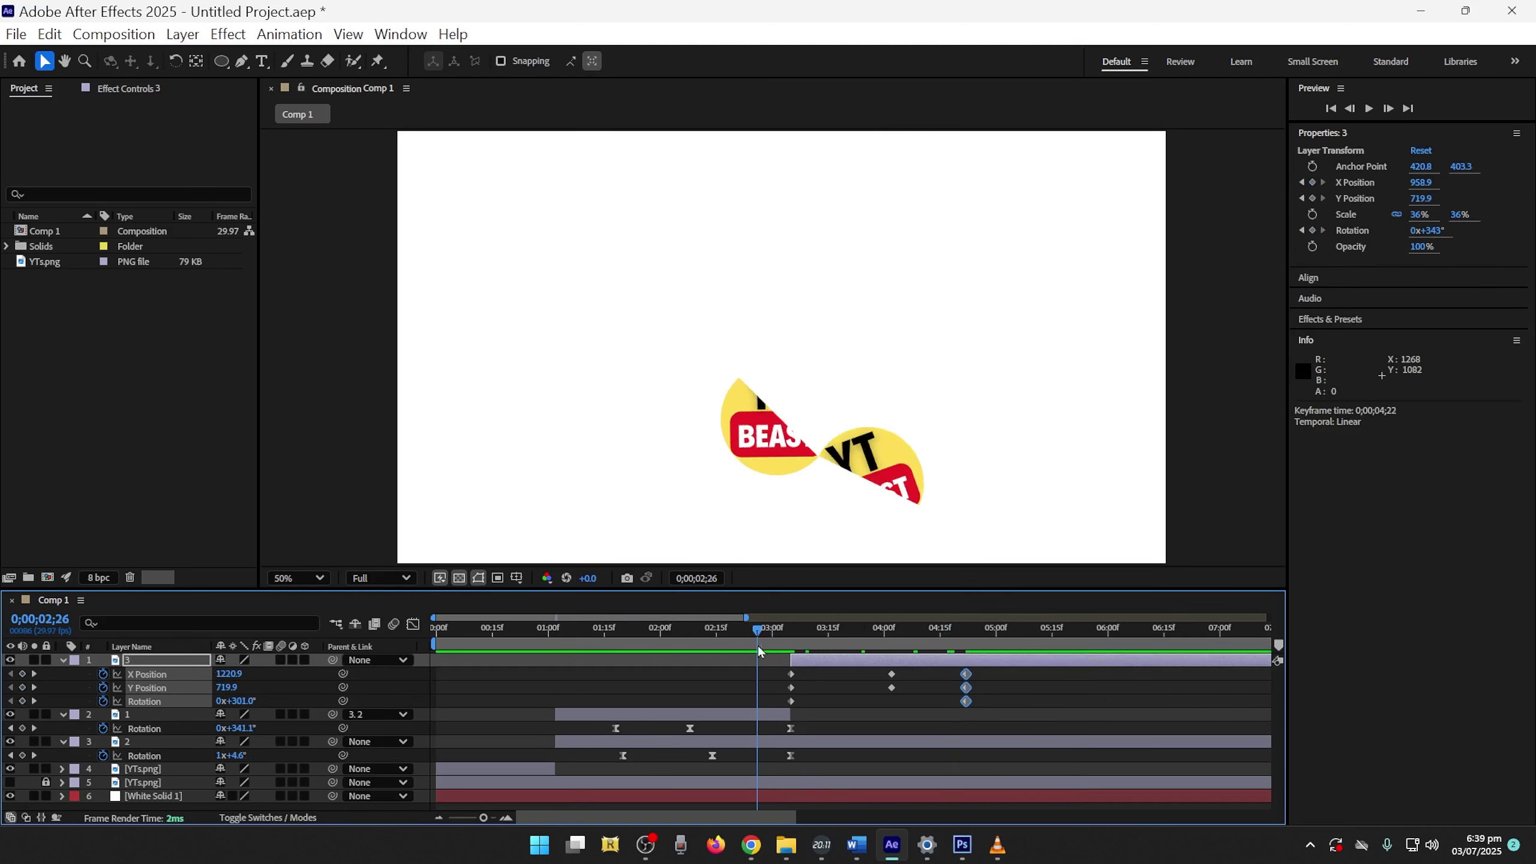
drag(760, 651, 792, 663)
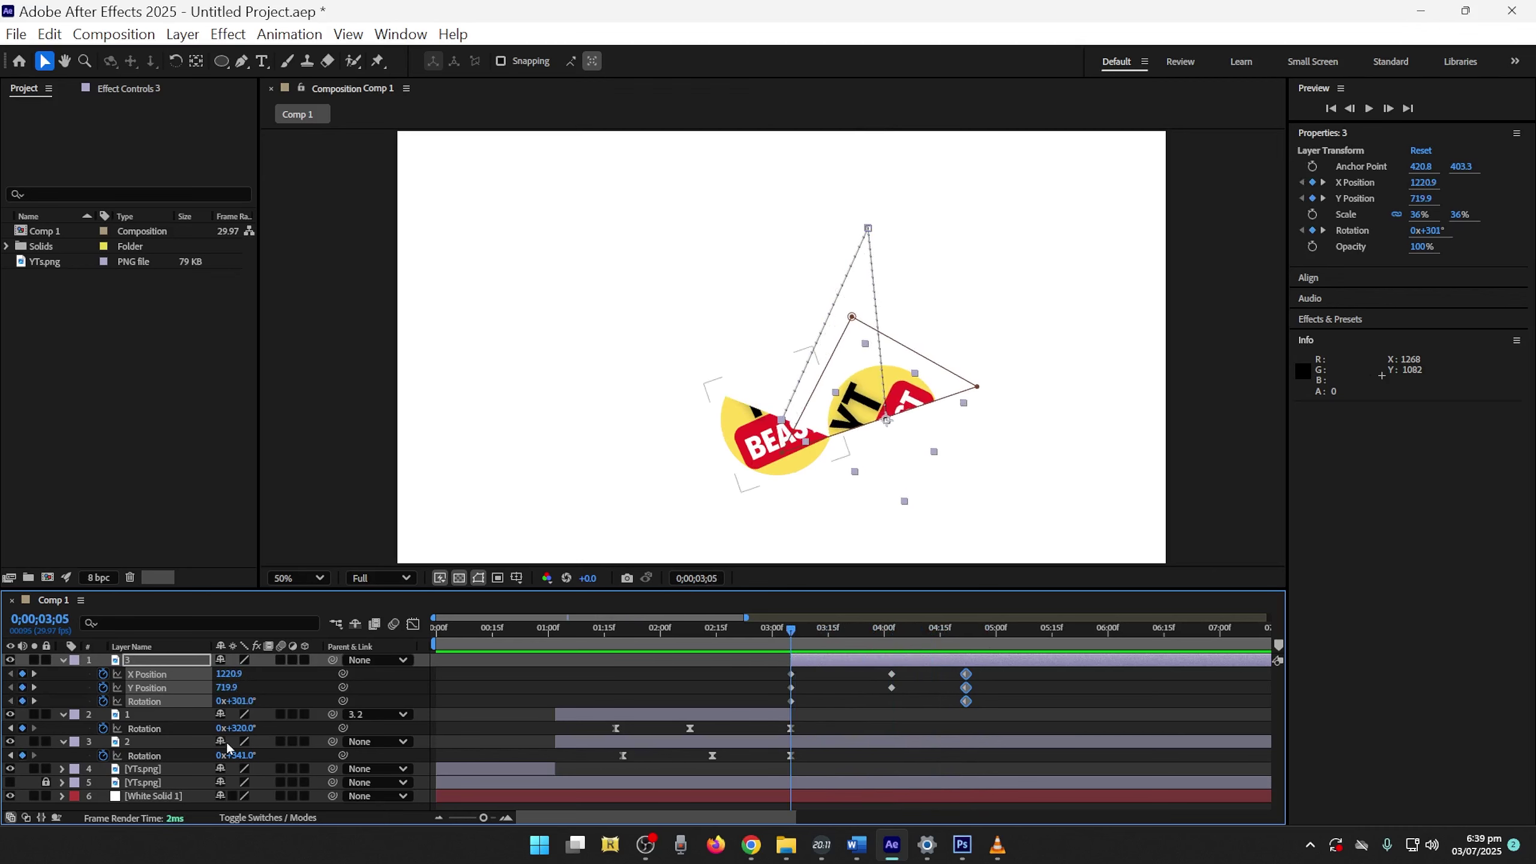
Try changing the number of Rotation revolutions on layer 3 at 0;00;04;02, preview the spin, and undo the change
drag(826, 634, 892, 658)
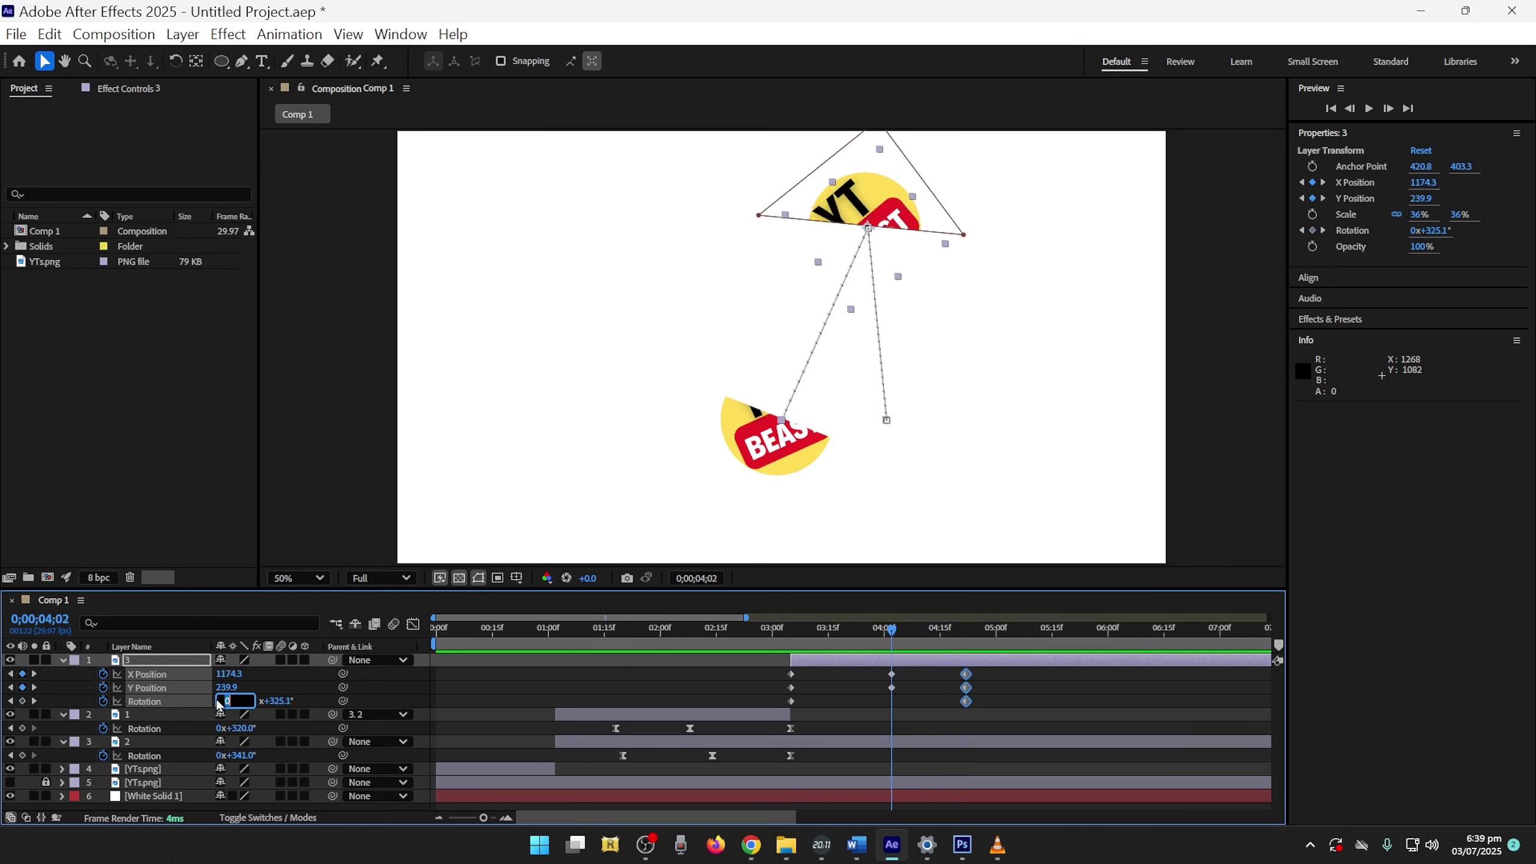
mouse_move(772, 634)
mouse_down()
mouse_move(756, 634)
mouse_move(965, 618)
mouse_move(781, 632)
mouse_up()
key(space)
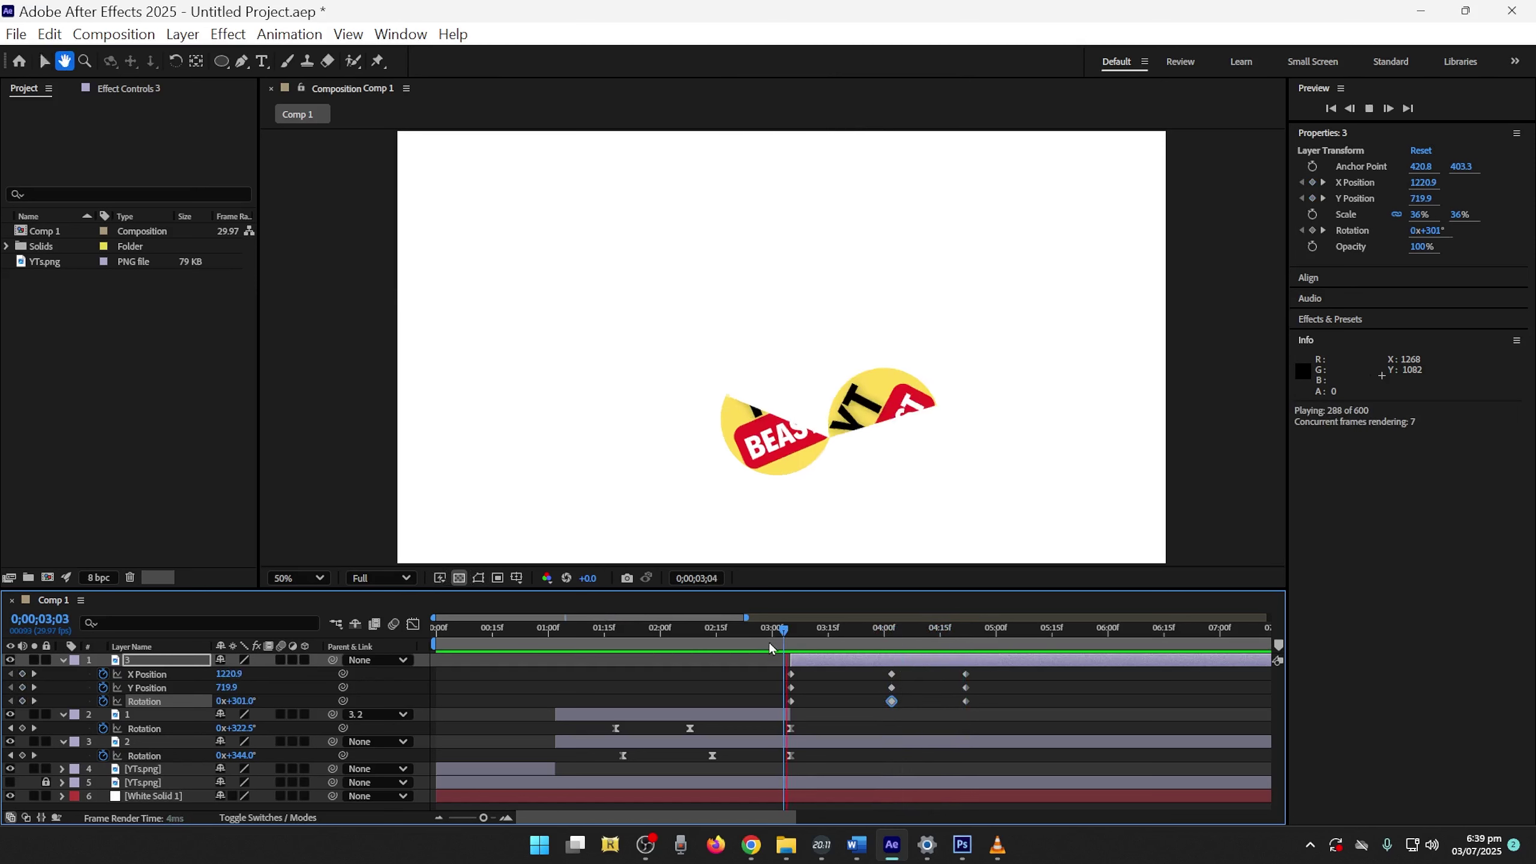
key(space)
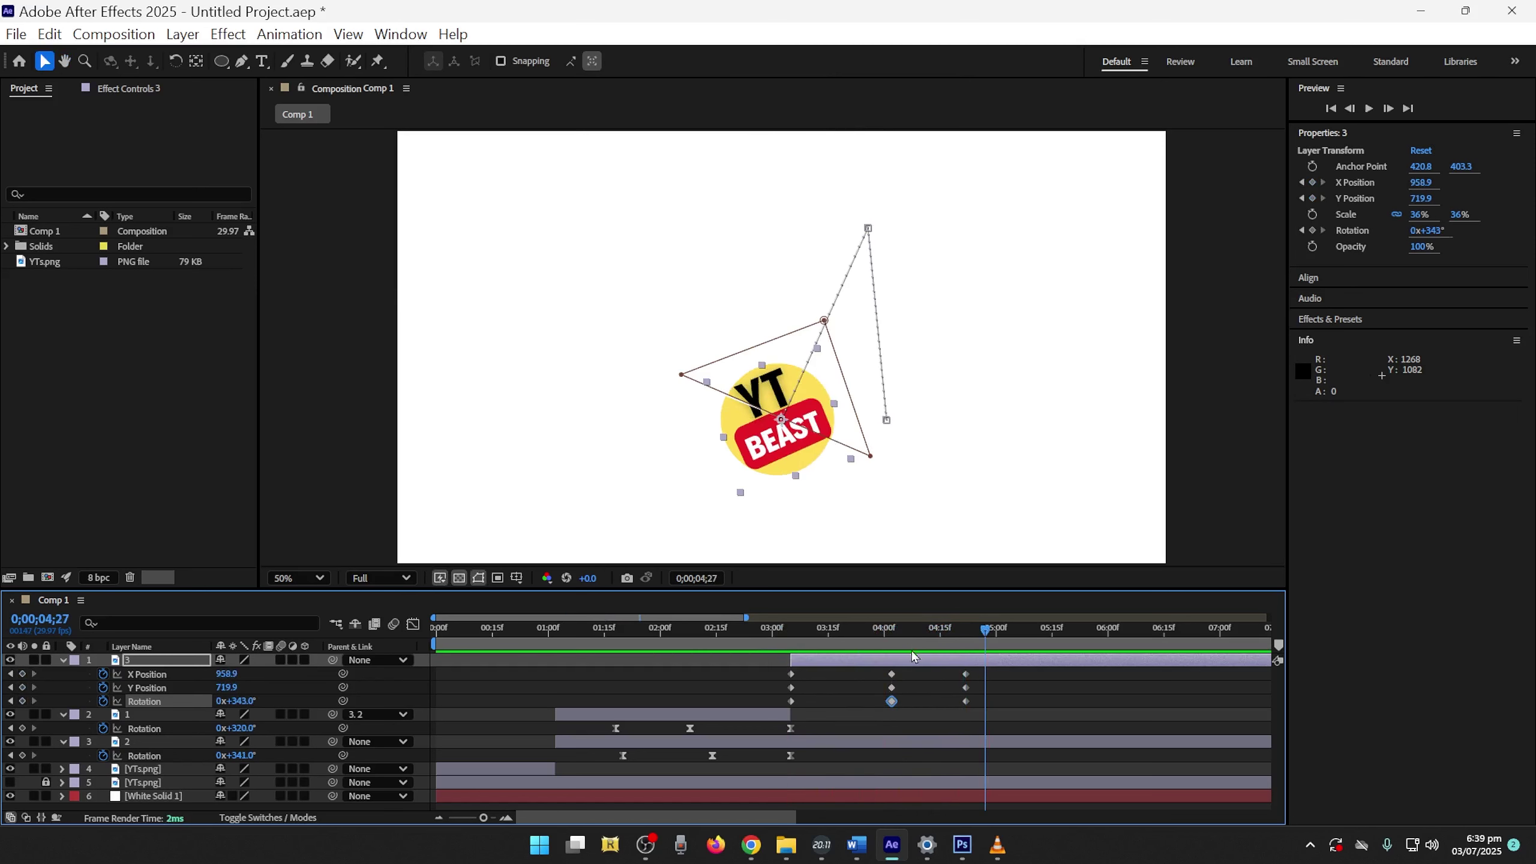
drag(908, 646, 817, 663)
key(ctrl+z)
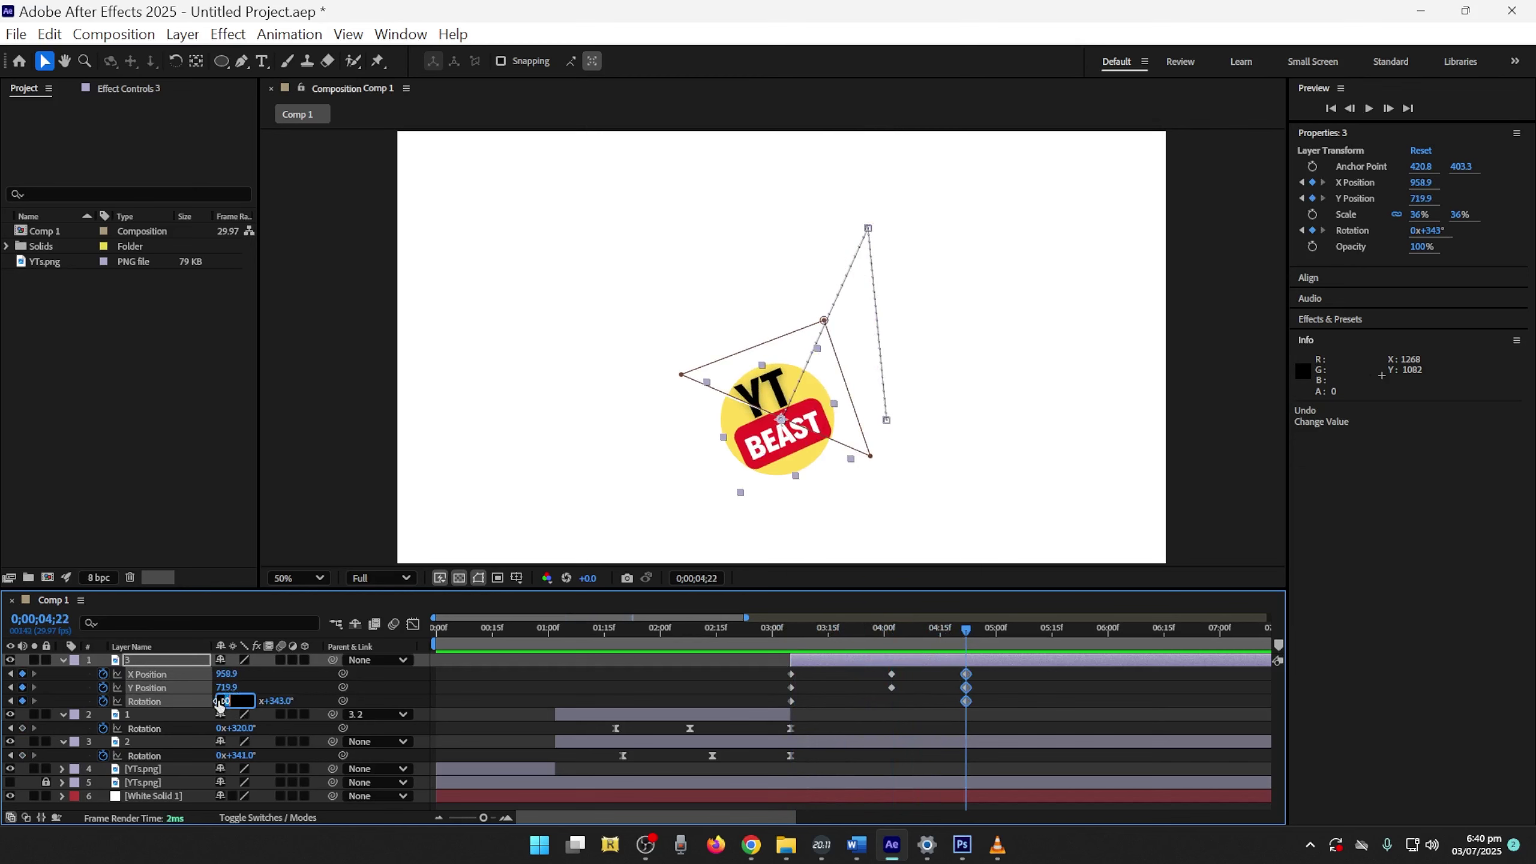
Set layer 3's Rotation to 0x-17° at 0;00;04;22 and preview the spinning jump
mouse_move(750, 633)
mouse_down()
mouse_move(789, 638)
mouse_move(762, 643)
mouse_up()
key(space)
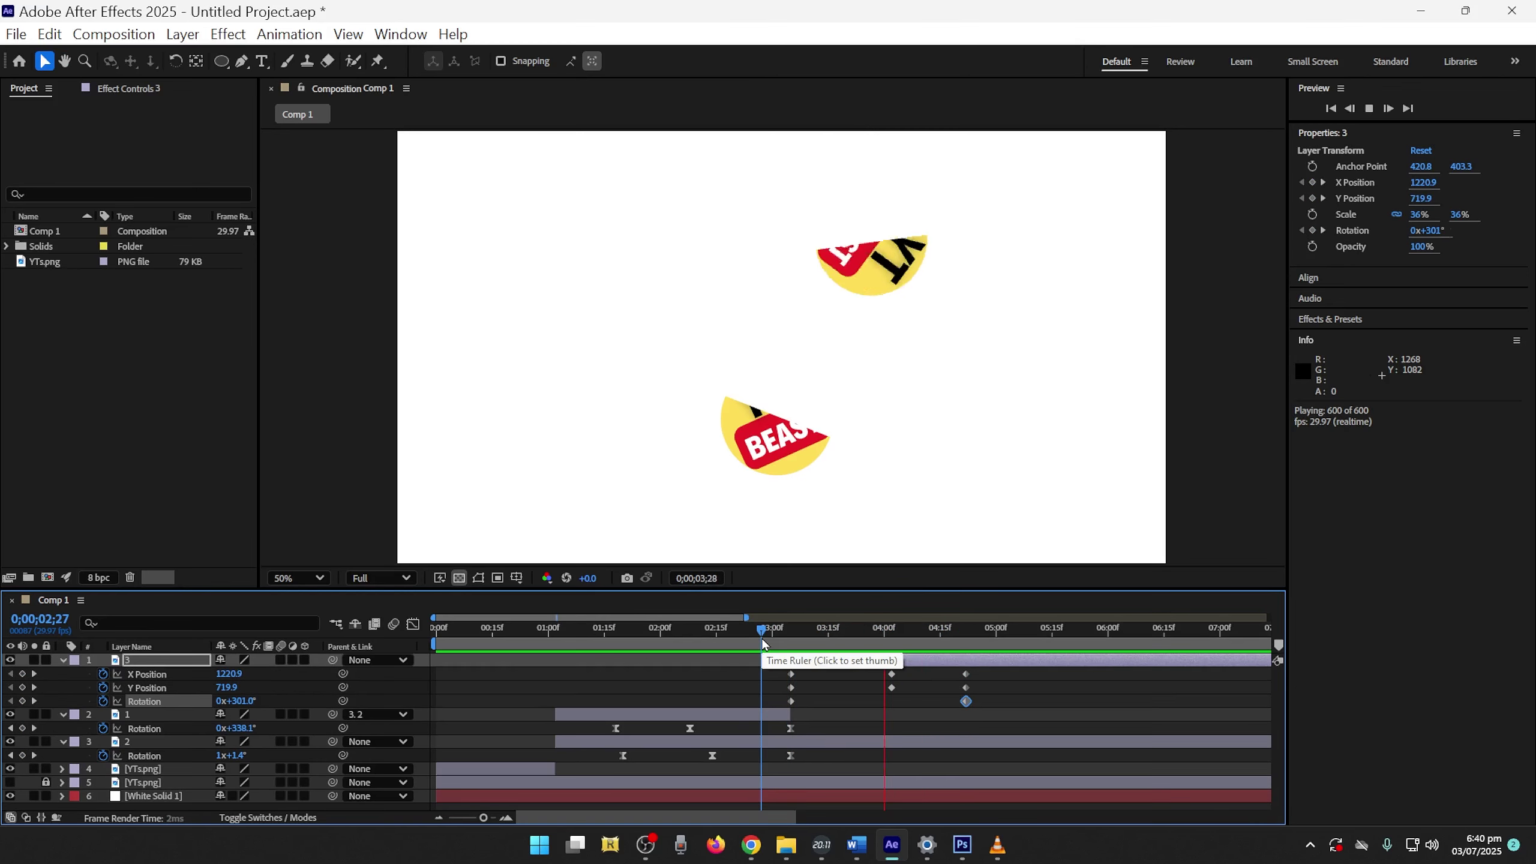
drag(898, 634, 955, 651)
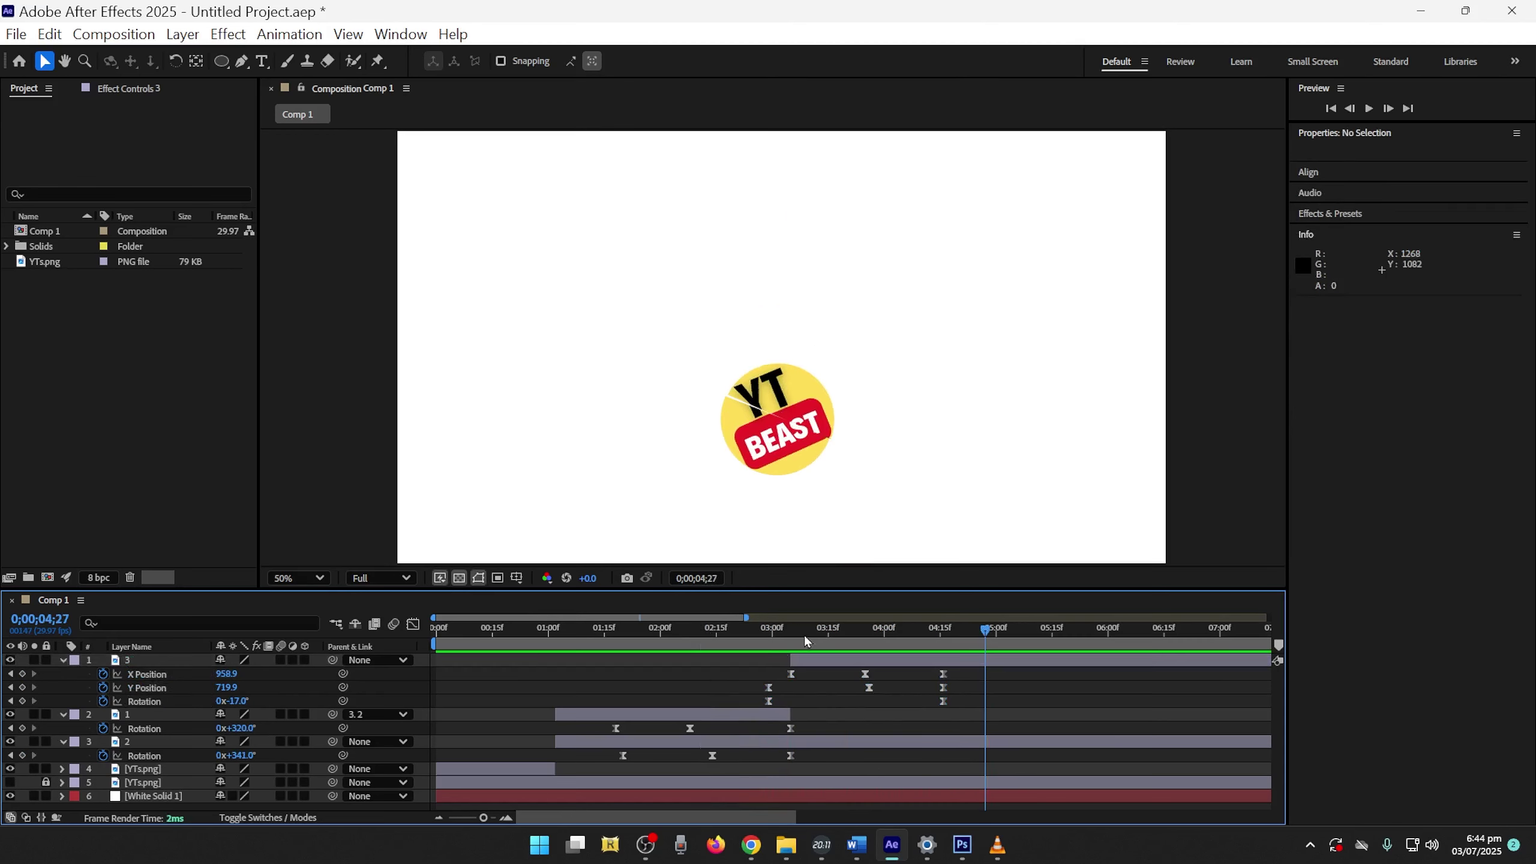
Preview the eased jump from 0;00;02;01 and examine the seam between the rejoined logo halves up close
drag(805, 641, 665, 643)
key(space)
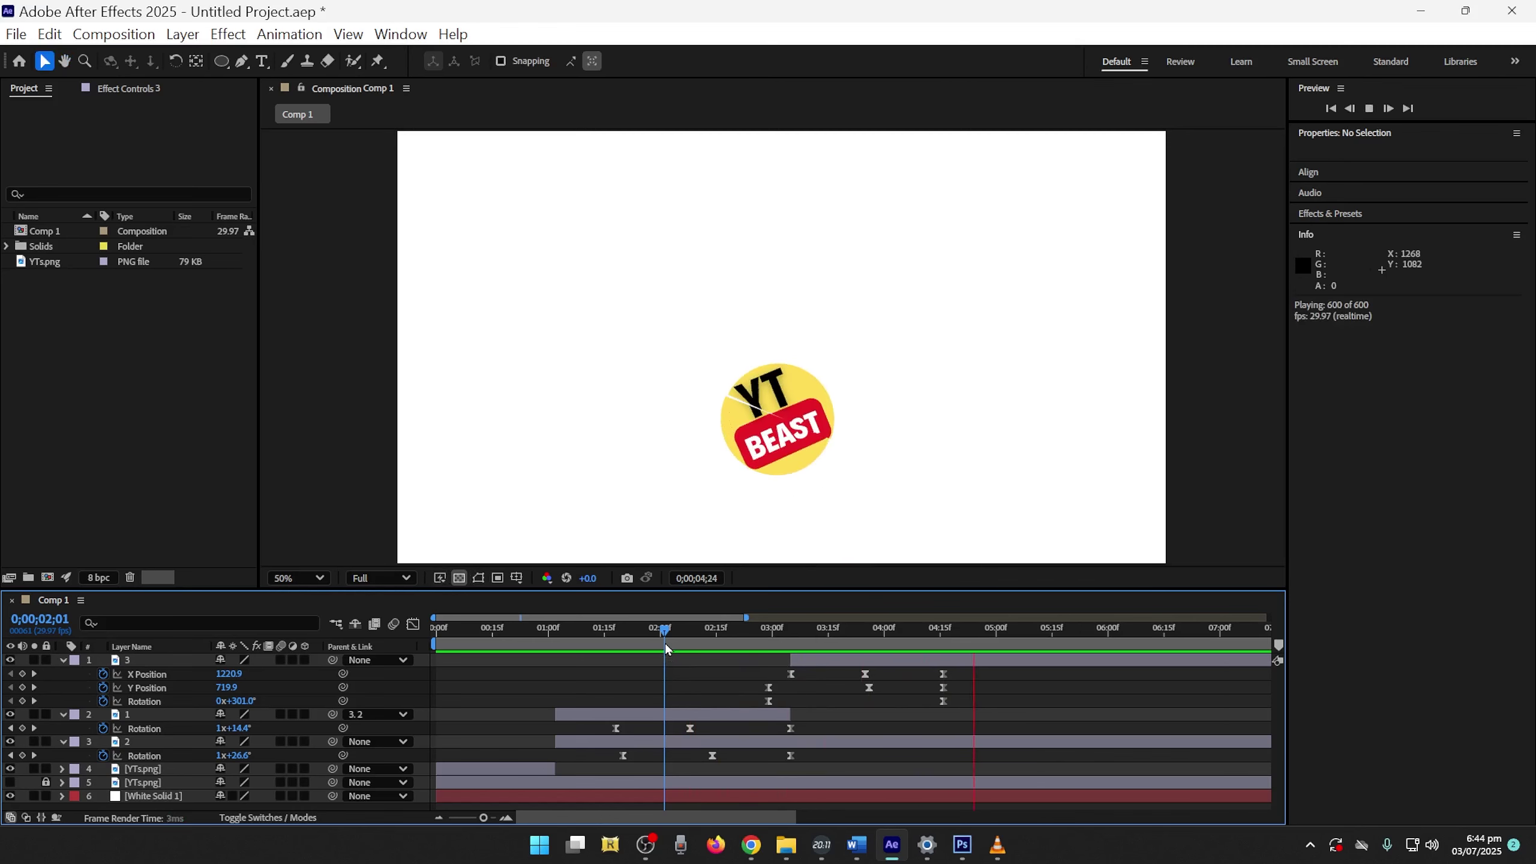
key(space)
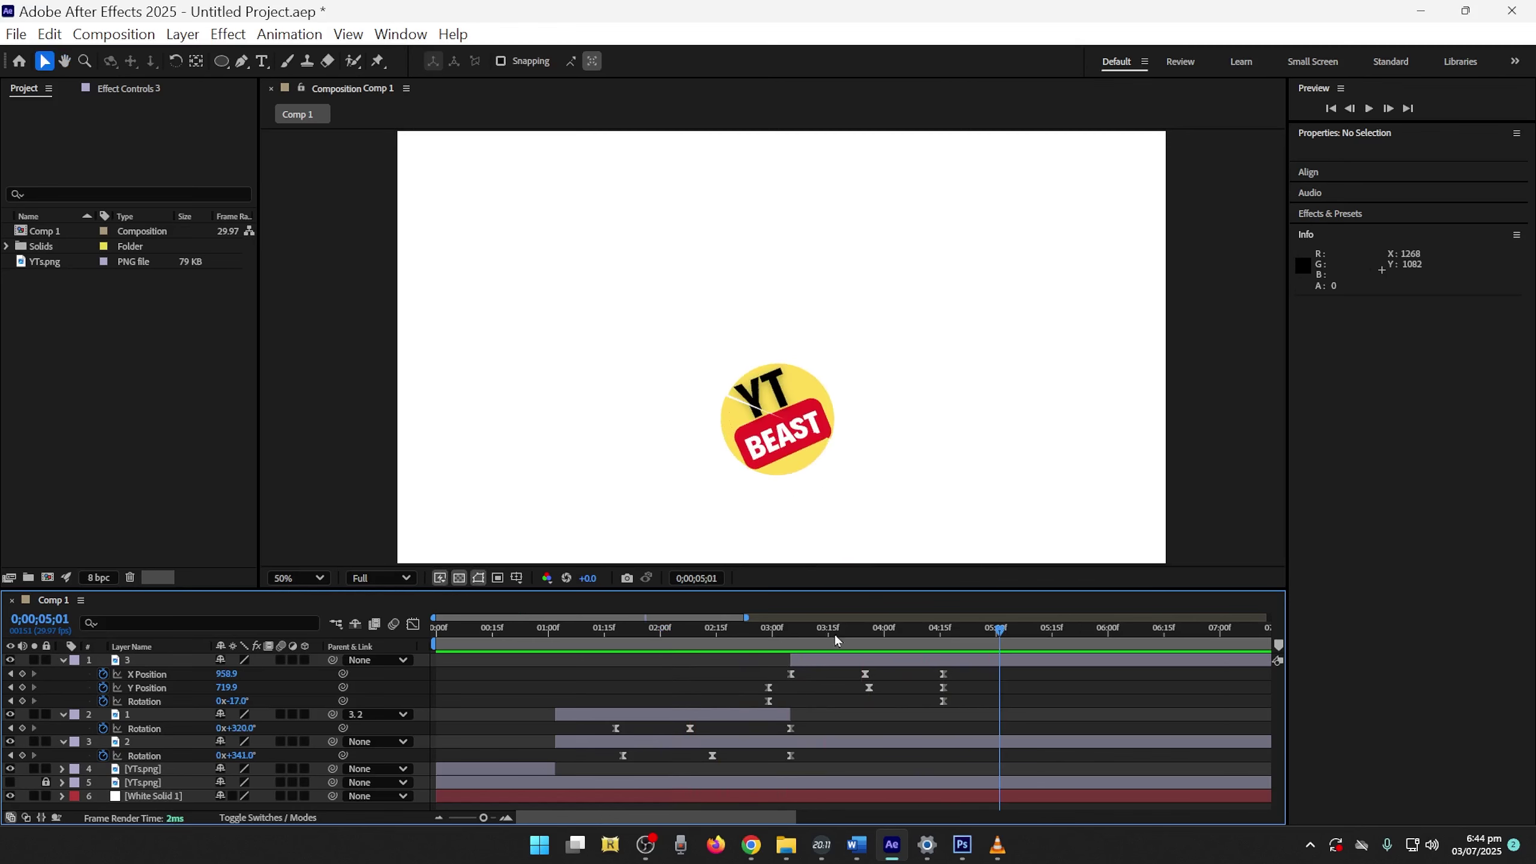
click(798, 390)
scroll(798, 408, up, 2)
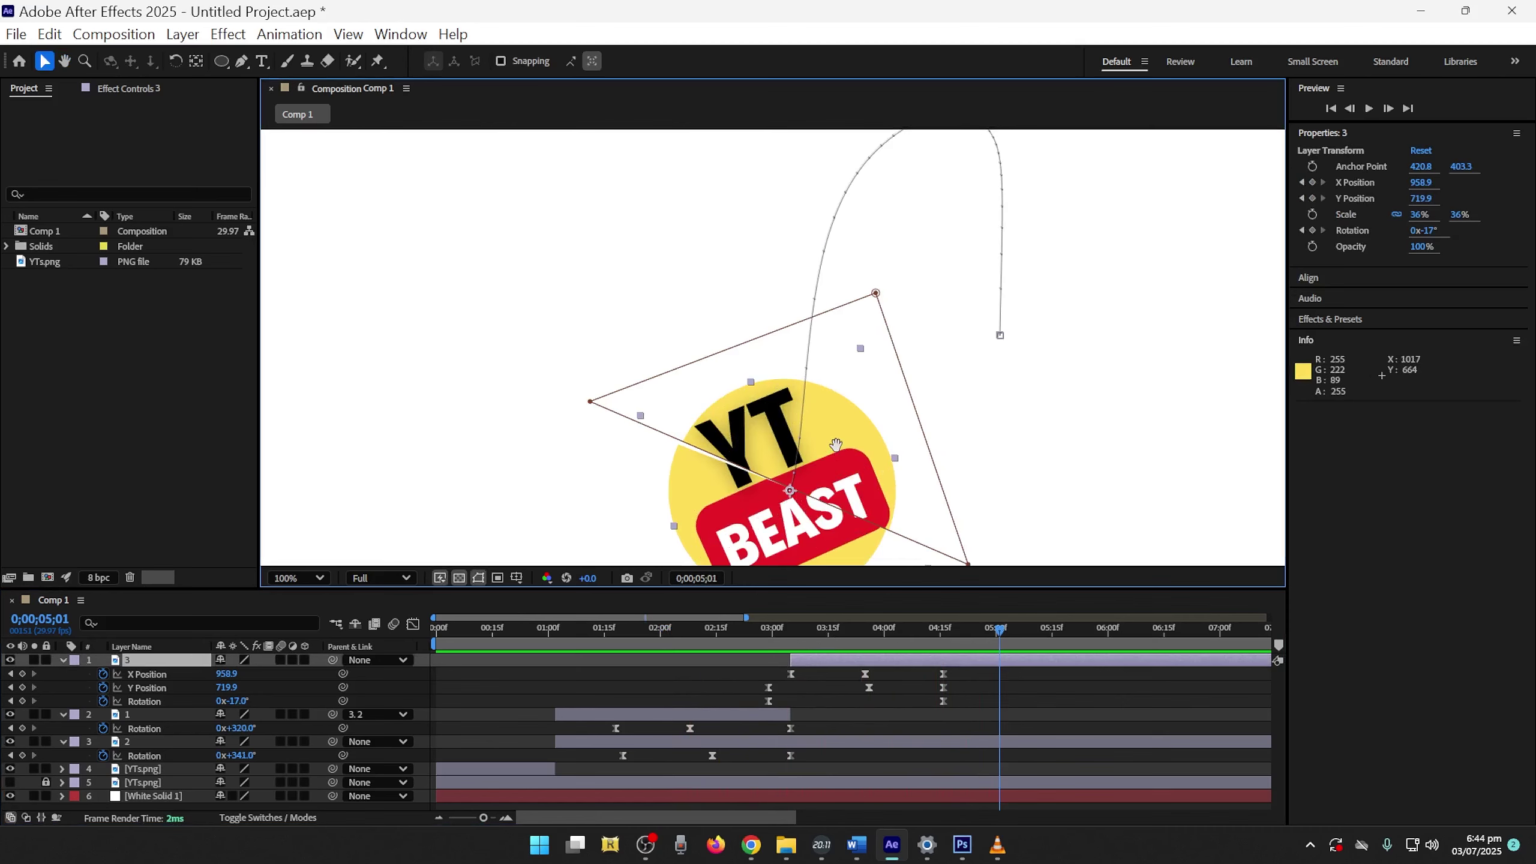
drag(835, 444, 828, 325)
click(958, 502)
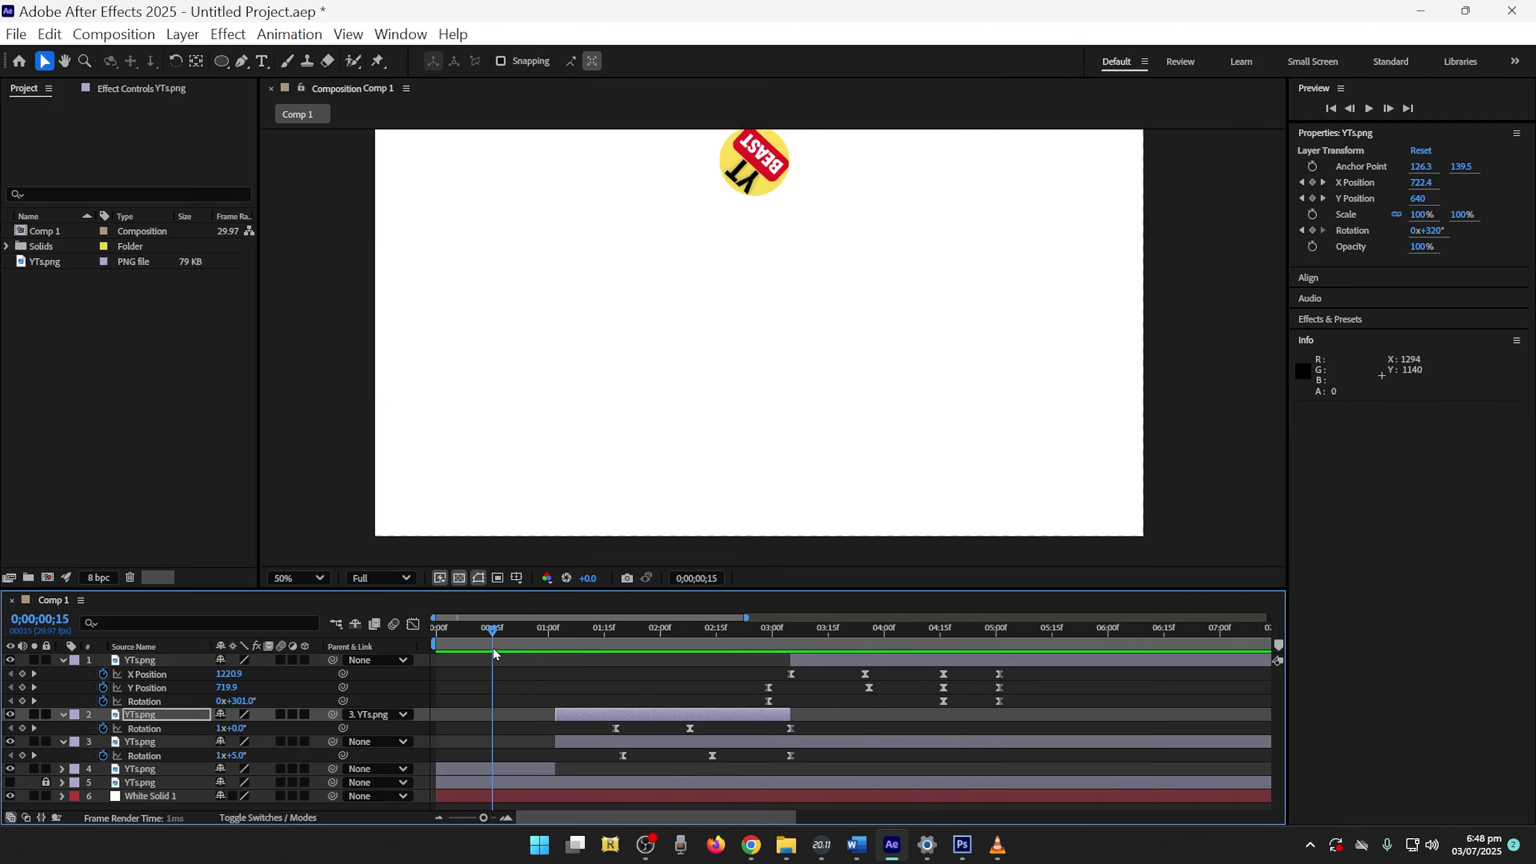
Play the animation from 0;00;02;28 and check the frames around the upper piece's landing
drag(490, 629, 765, 641)
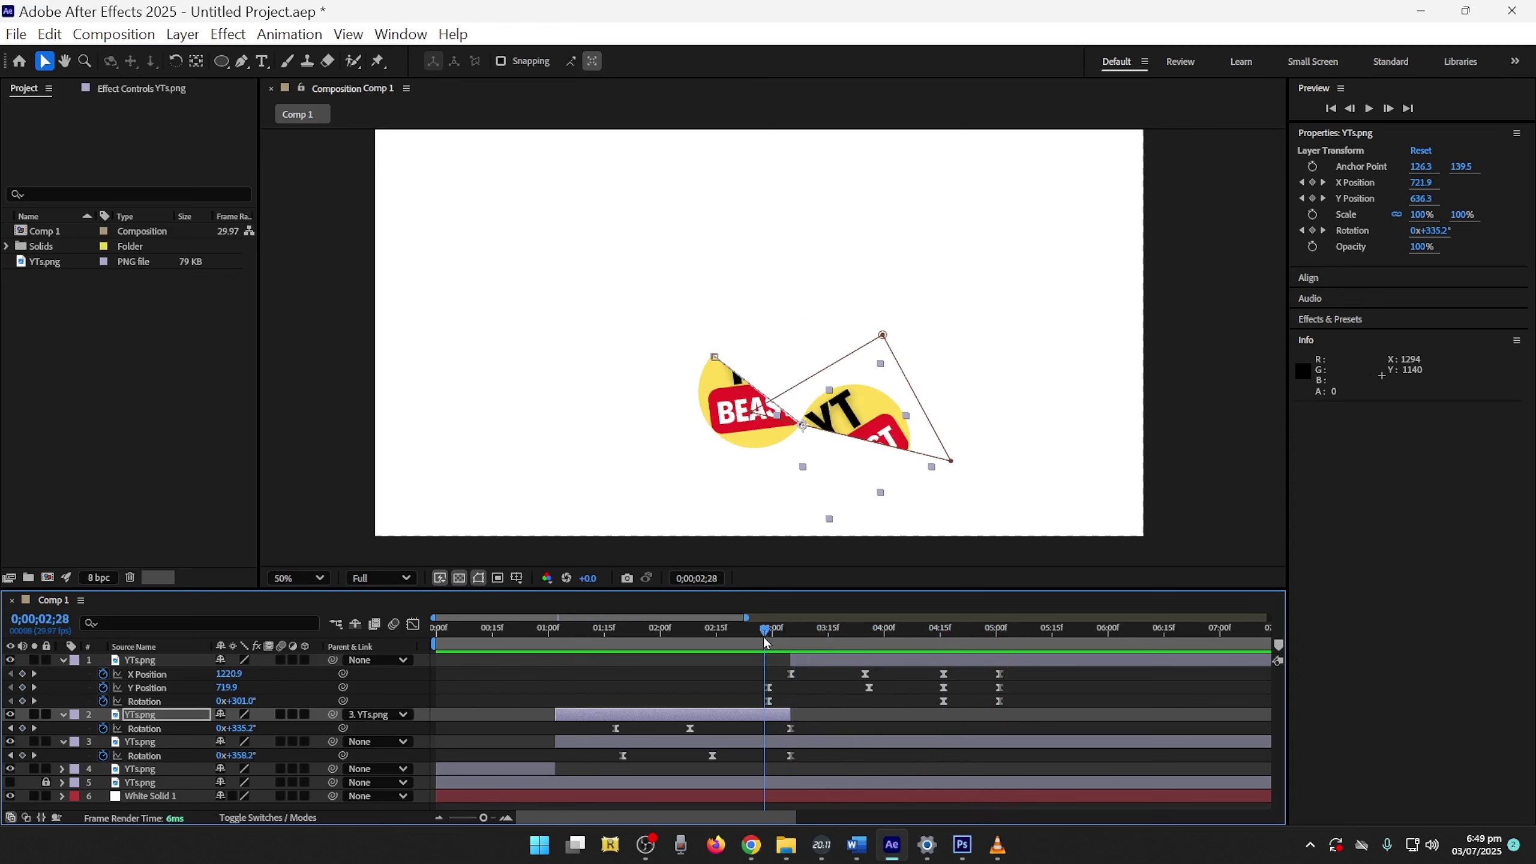
key(space)
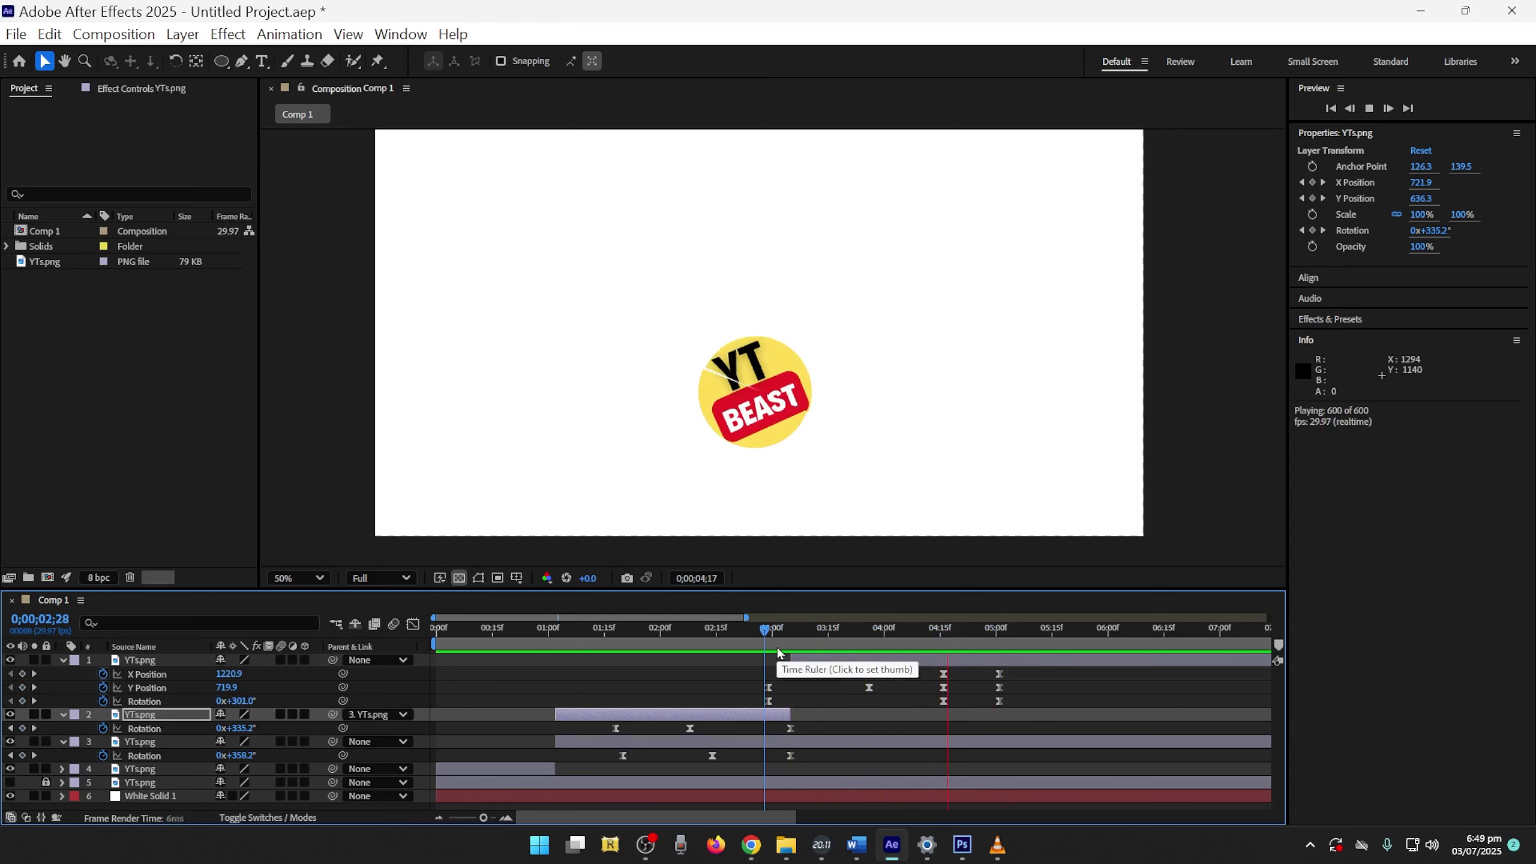
drag(606, 635, 975, 661)
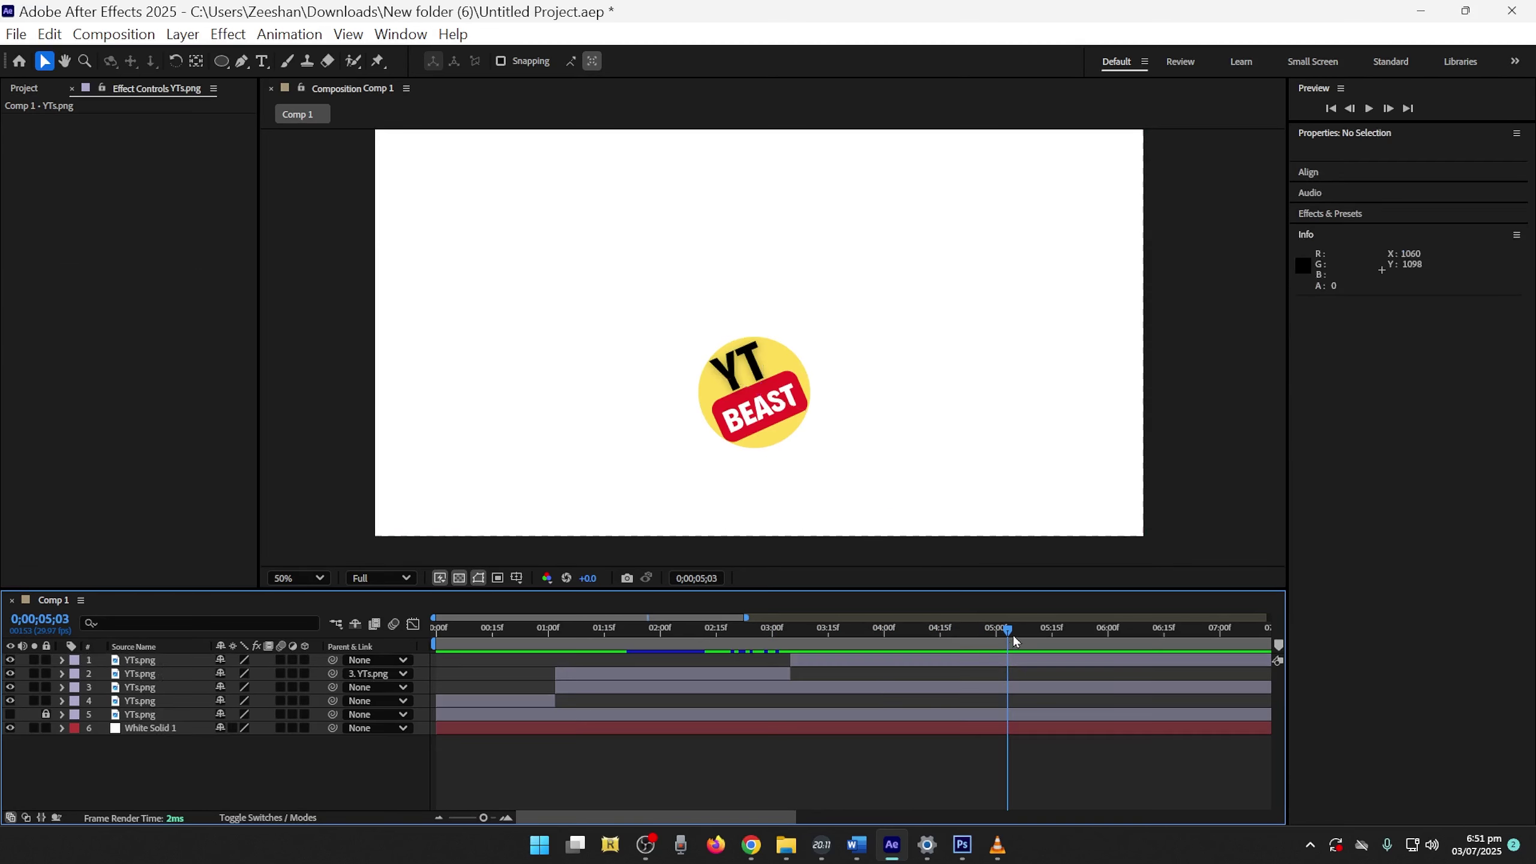
drag(1006, 656, 968, 654)
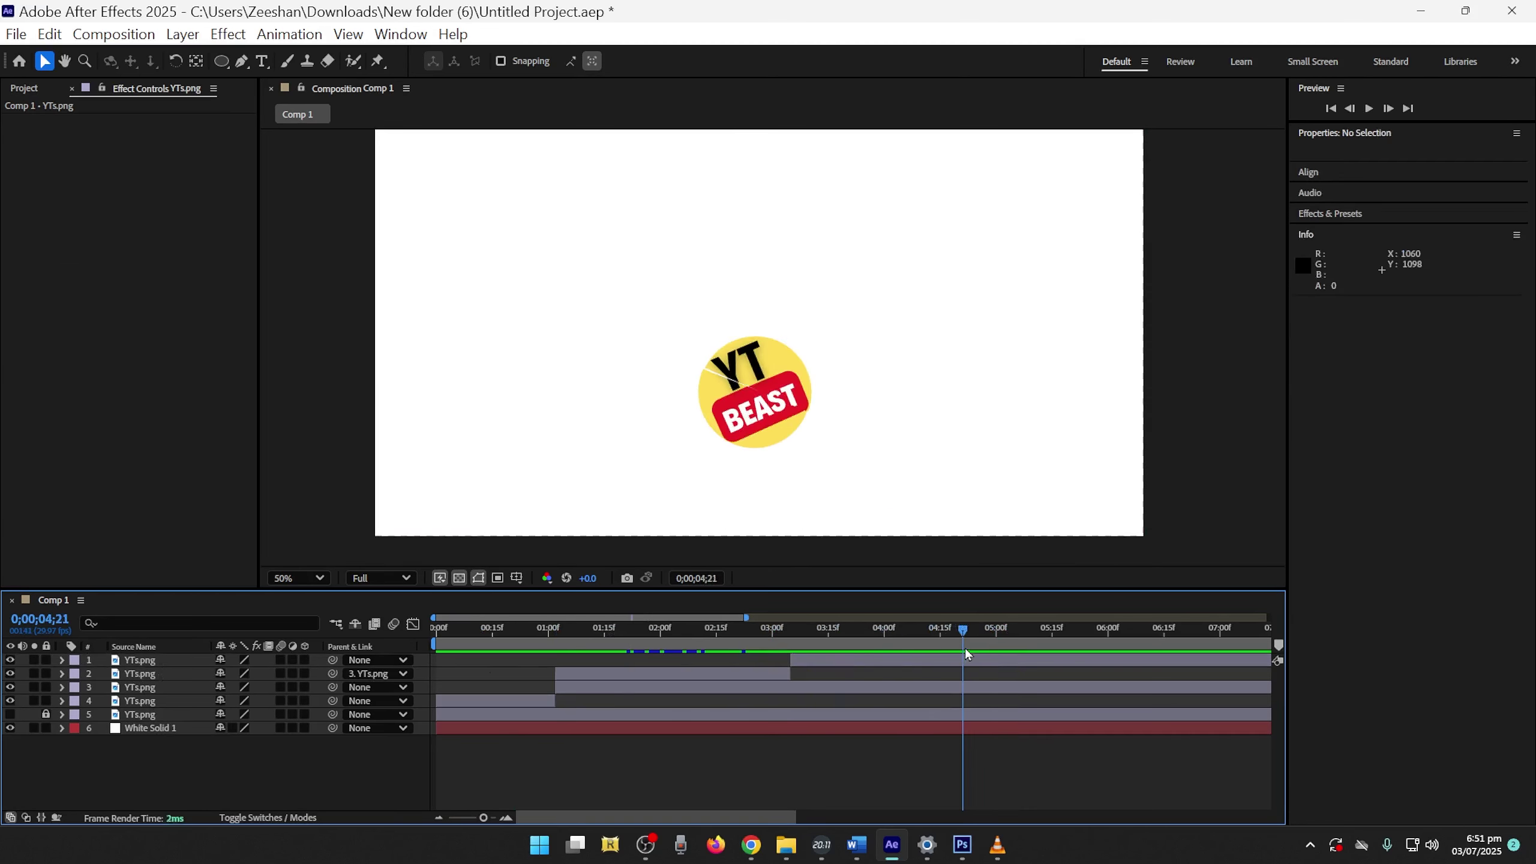
Pre-compose the four visible YTs.png logo layers, moving all attributes into the new composition
click(125, 702)
shift+click(162, 662)
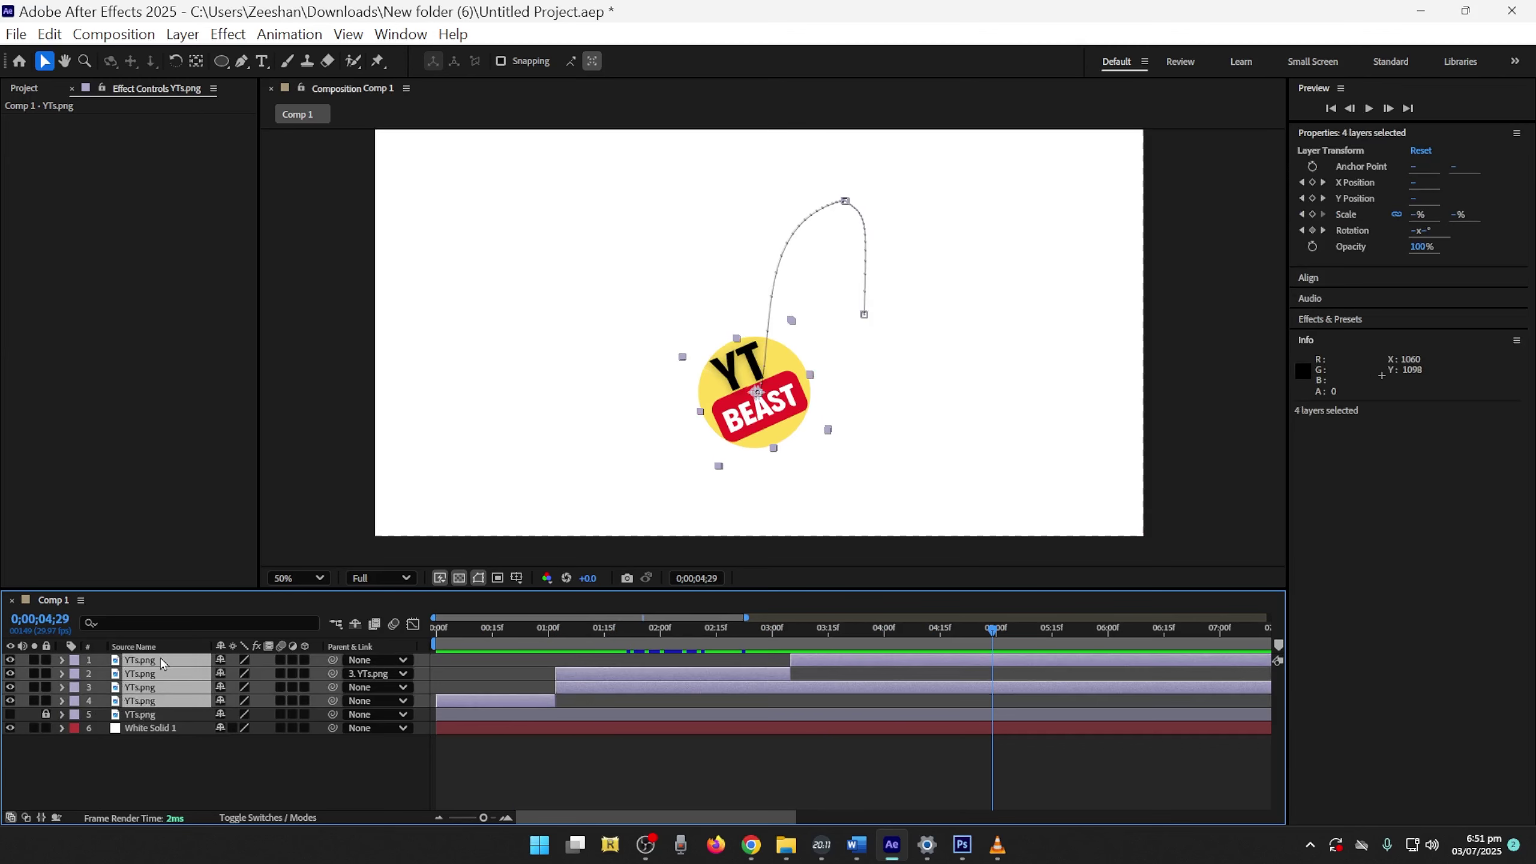
key(ctrl+shift+c)
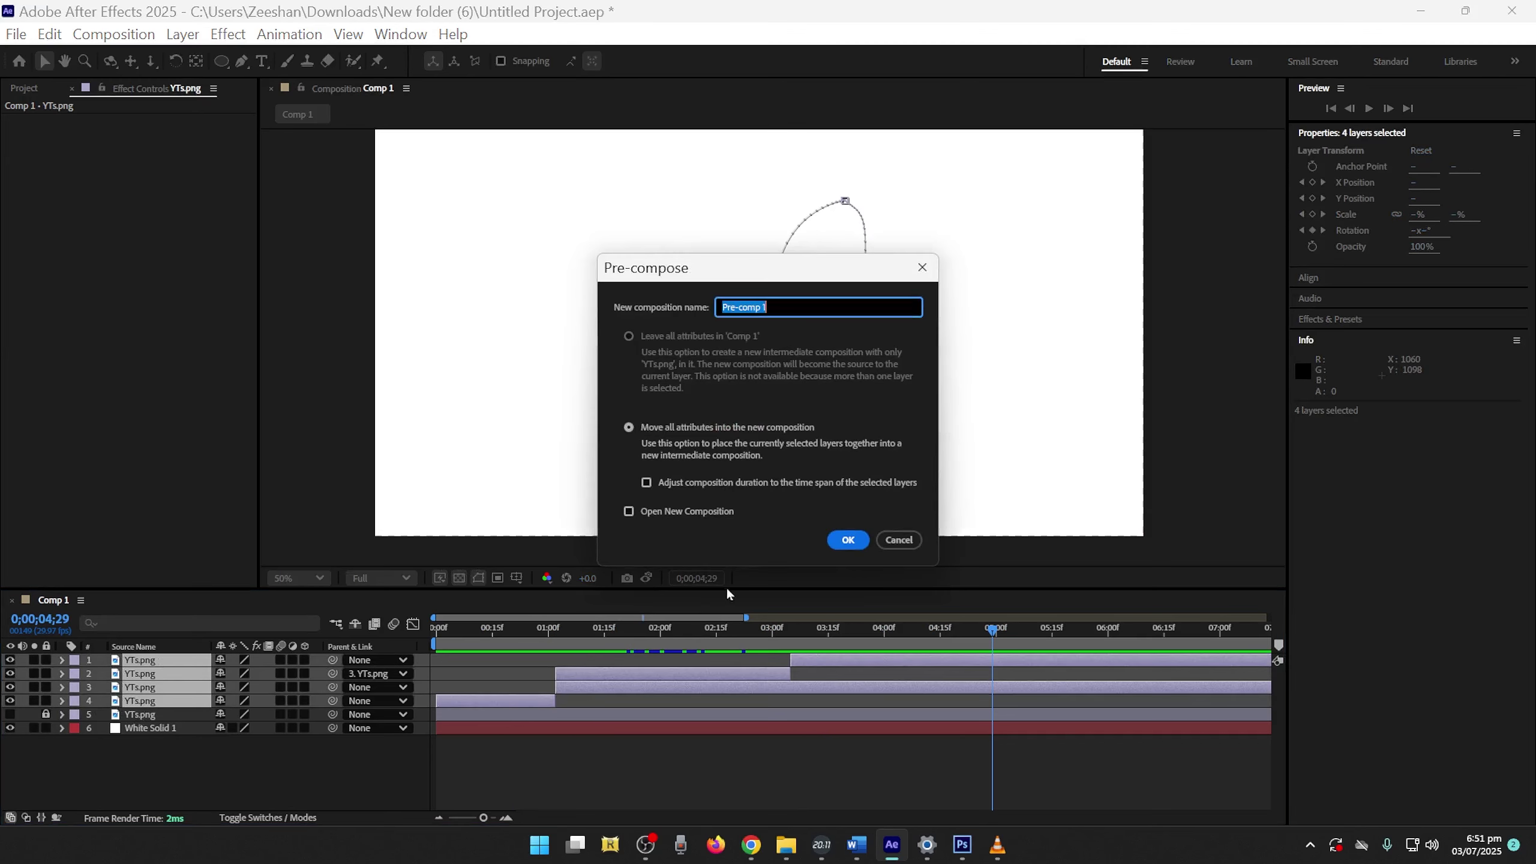
click(863, 541)
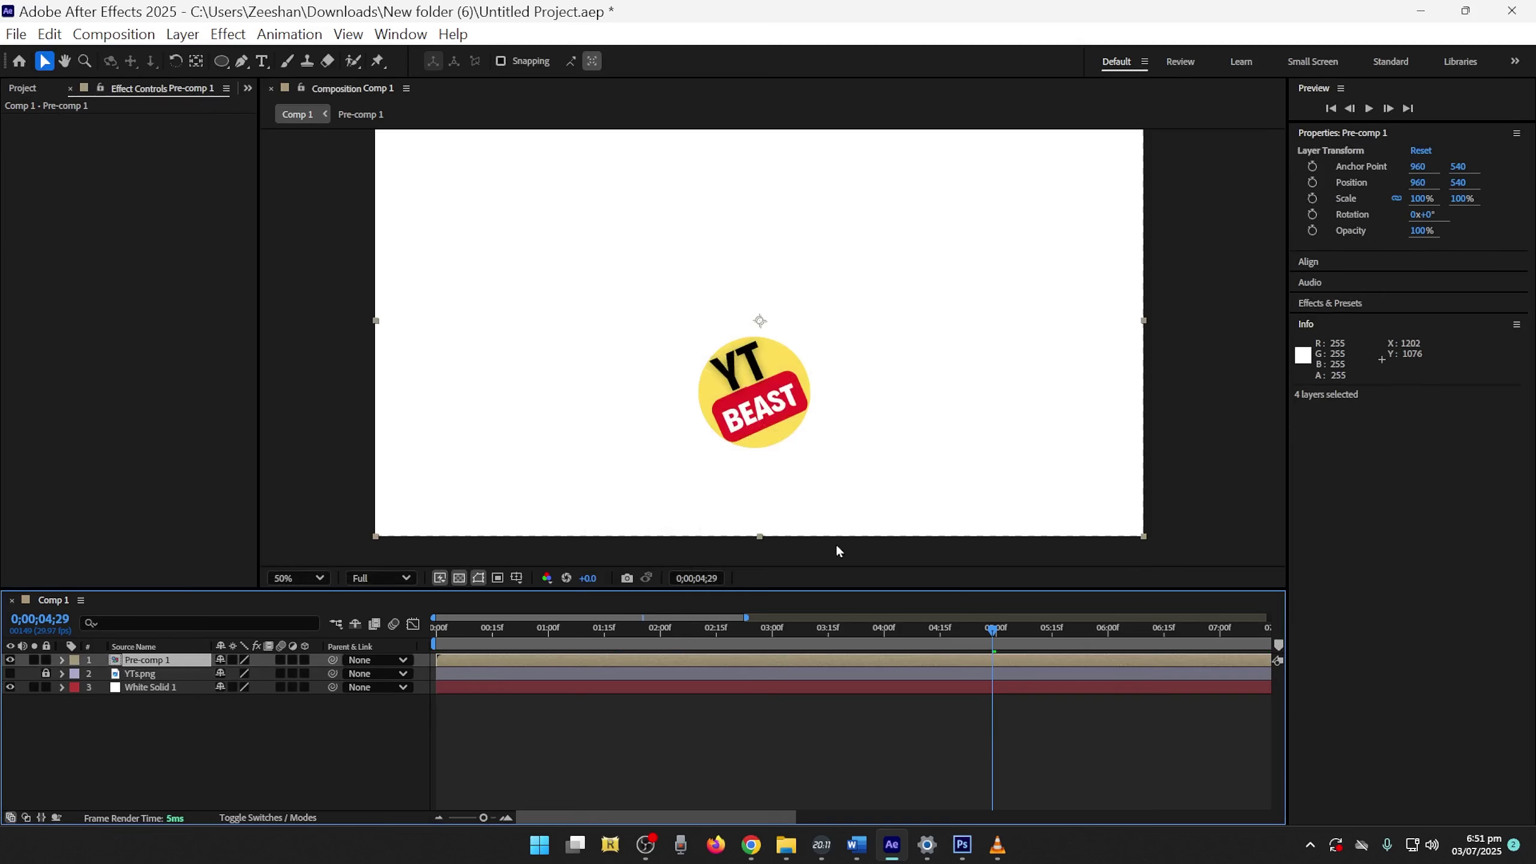
Play the pre-composed animation, split the Pre-comp 1 layer at 0;00;05;07 and remove the part after the cut
click(213, 732)
key(space)
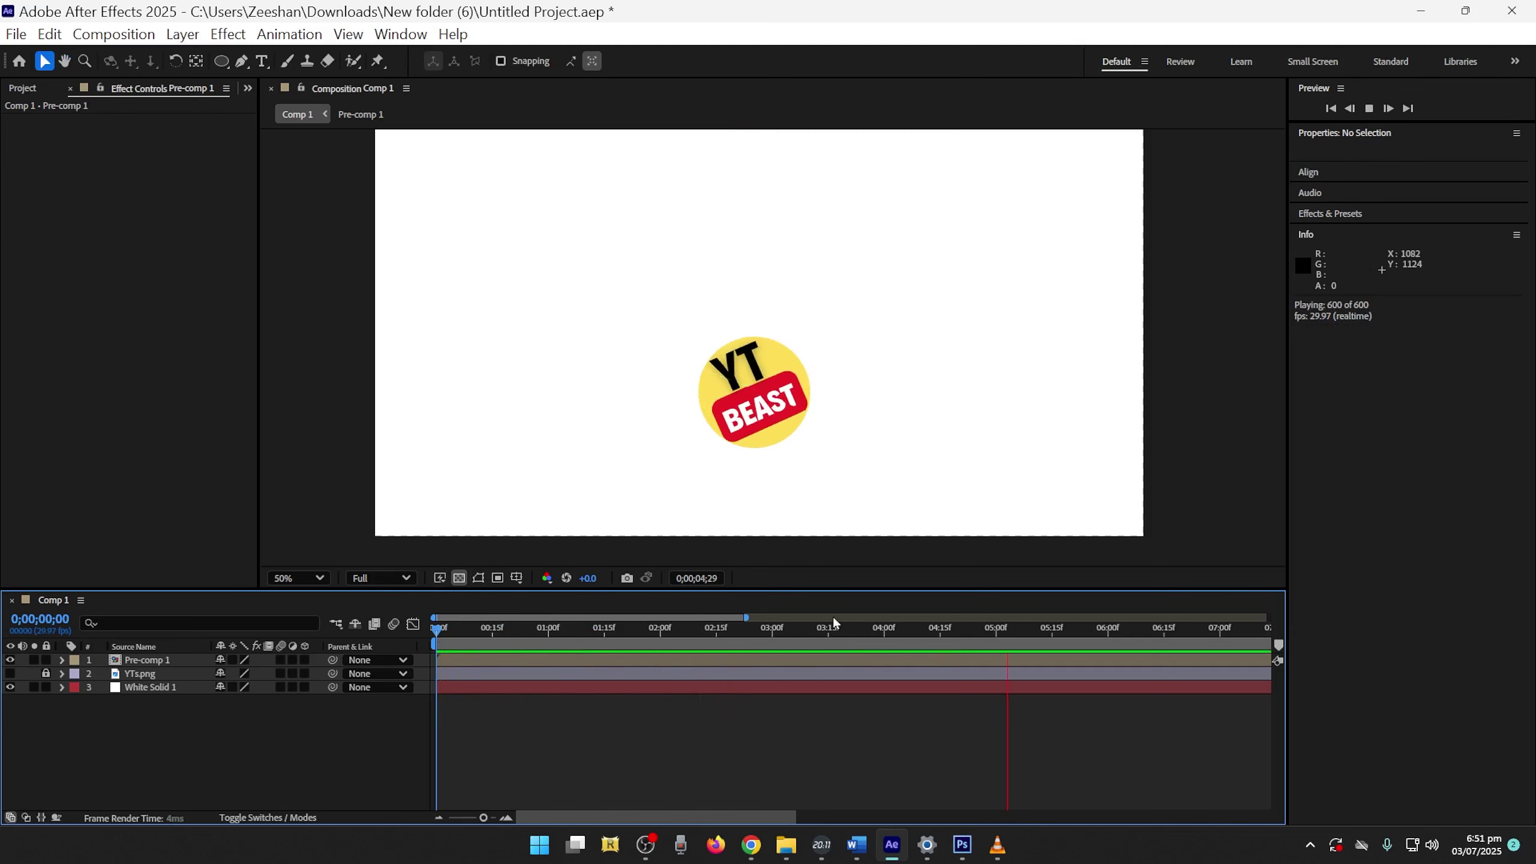
key(space)
click(1029, 660)
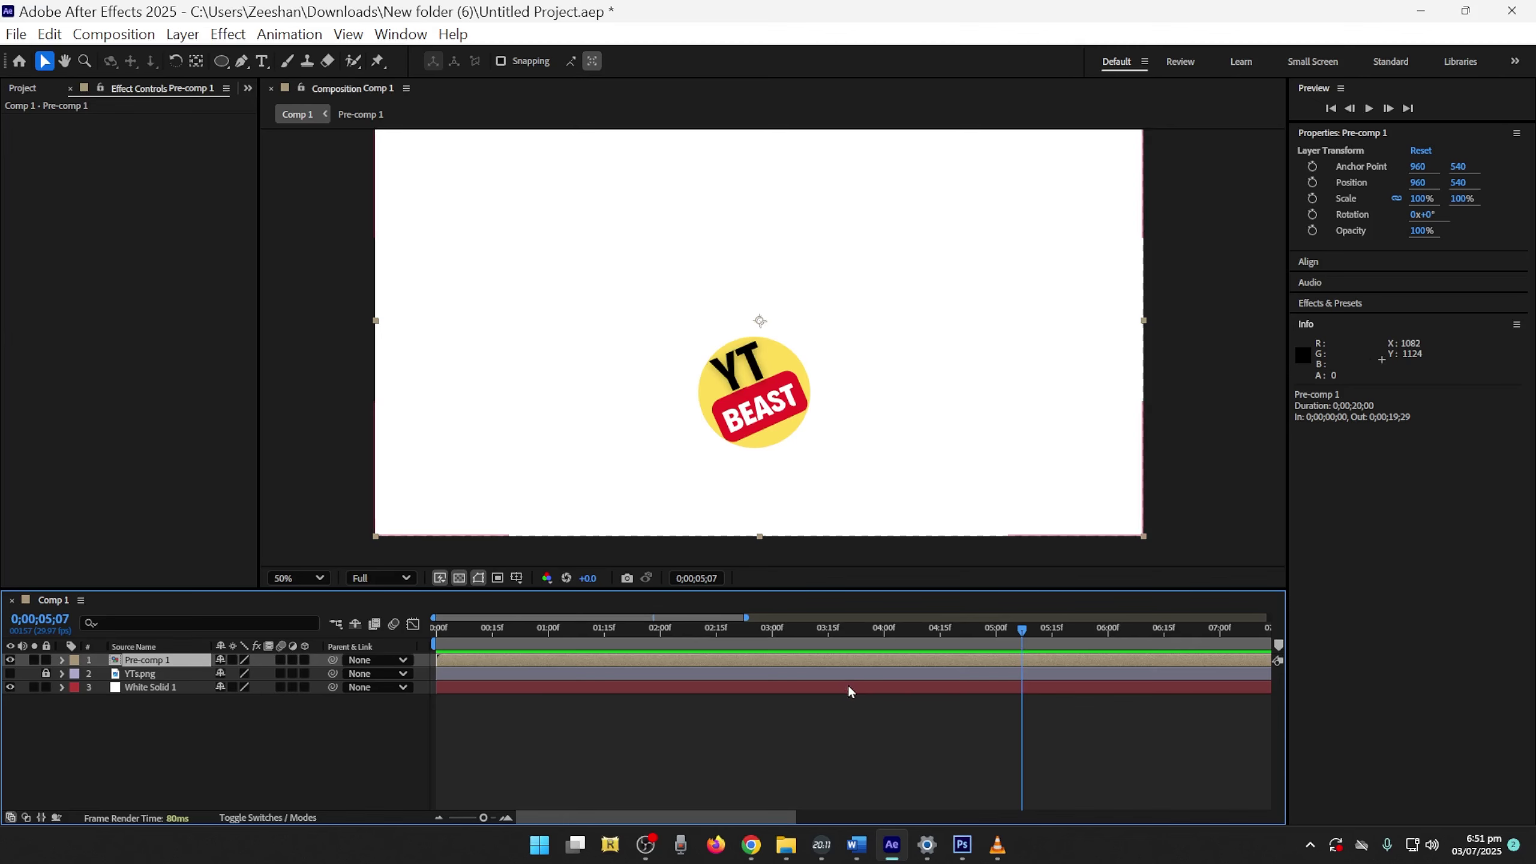
key(ctrl+shift+d)
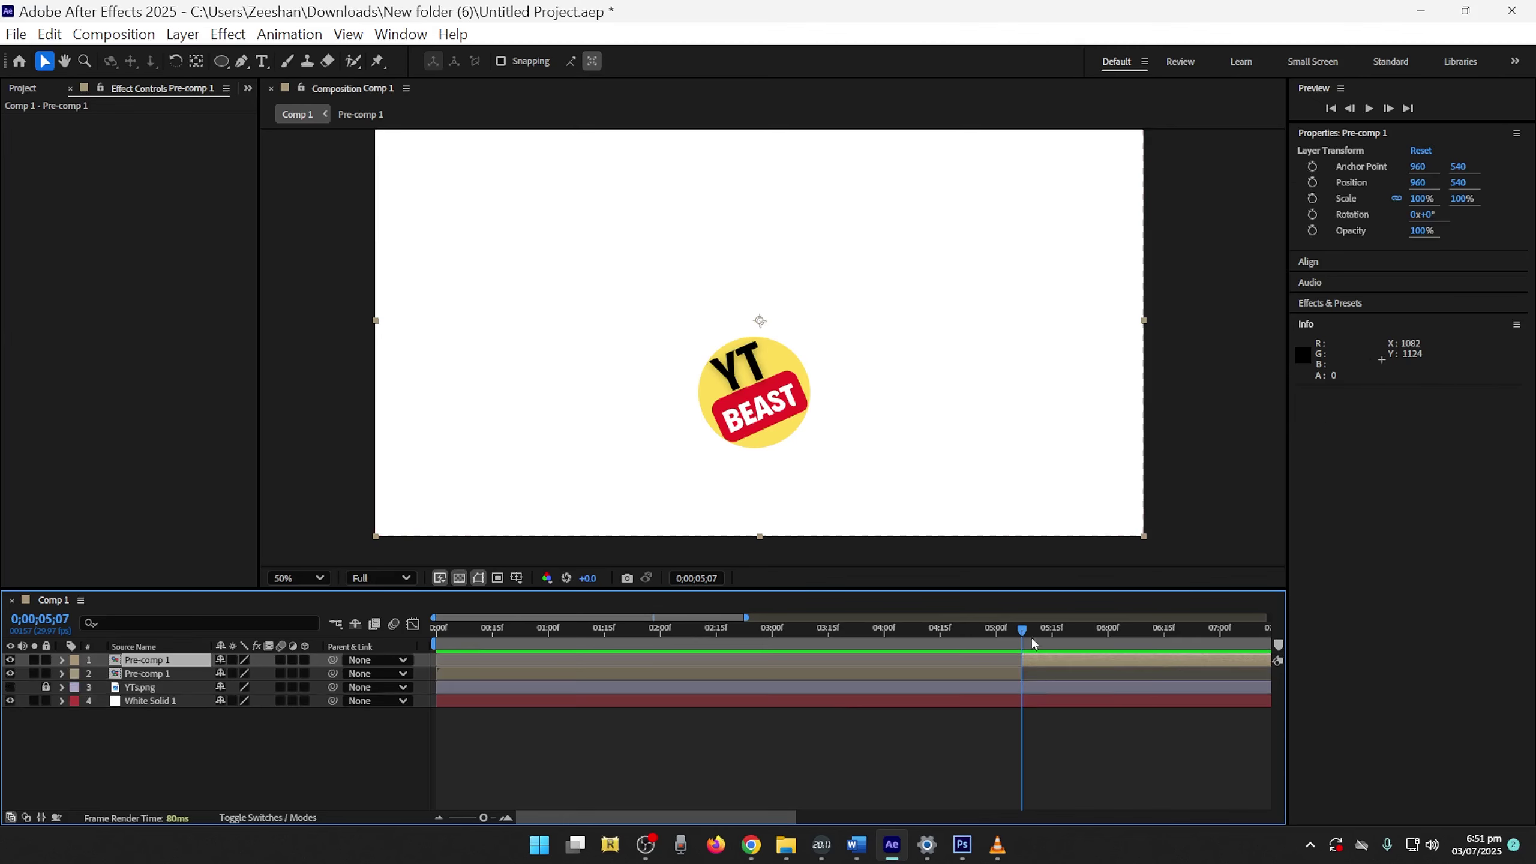
drag(1032, 639, 1050, 640)
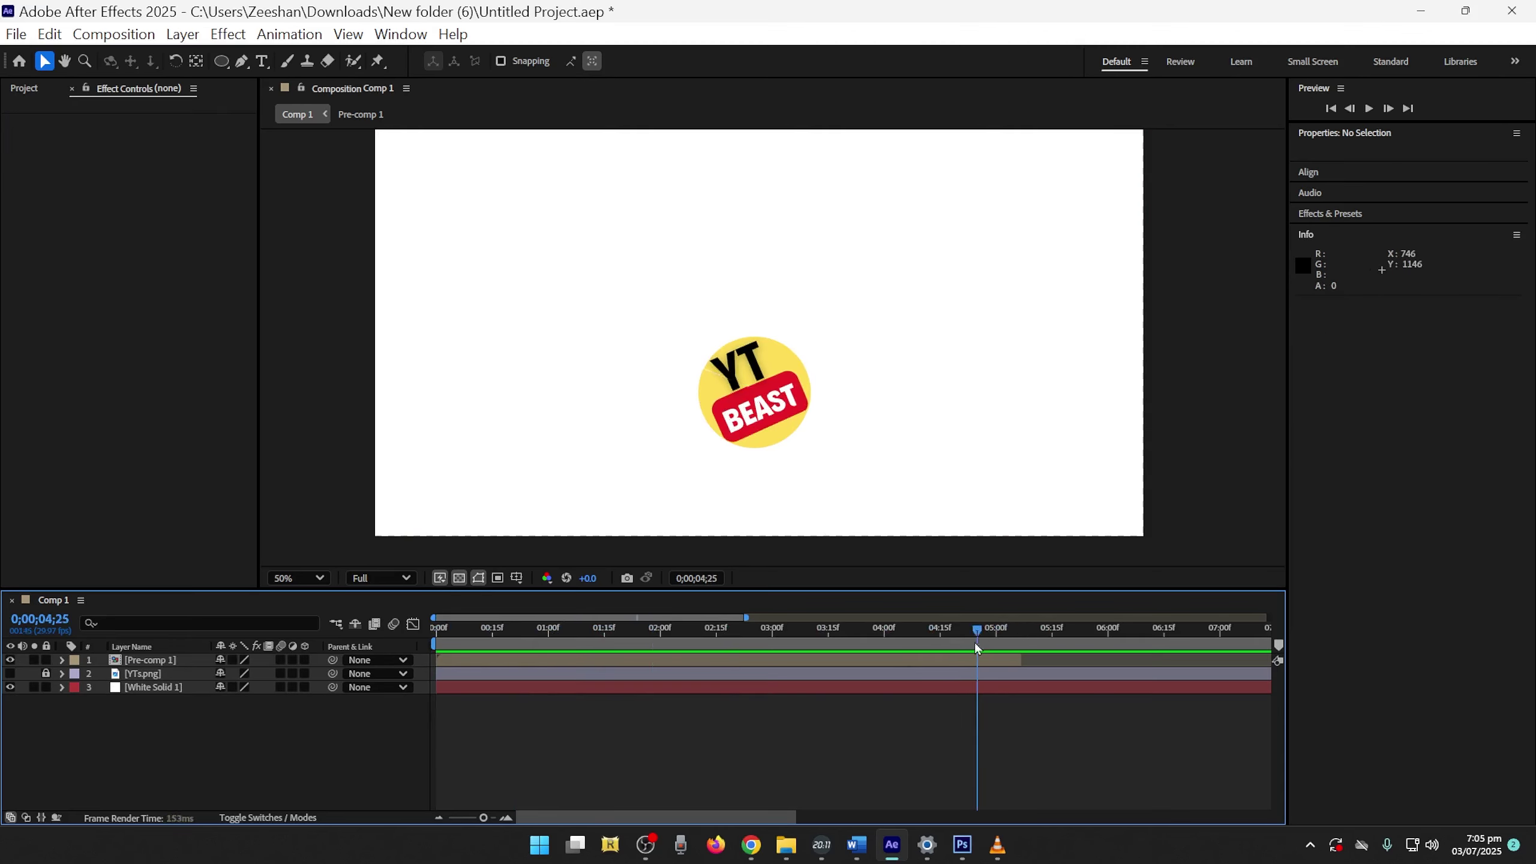
Add a whole YTs.png logo on top, matched to the animated logo at position 948, 720, scale 36% and rotation 0x-18°, starting at 0;00;05;07
mouse_move(976, 647)
mouse_down()
mouse_move(898, 651)
mouse_move(988, 648)
mouse_up()
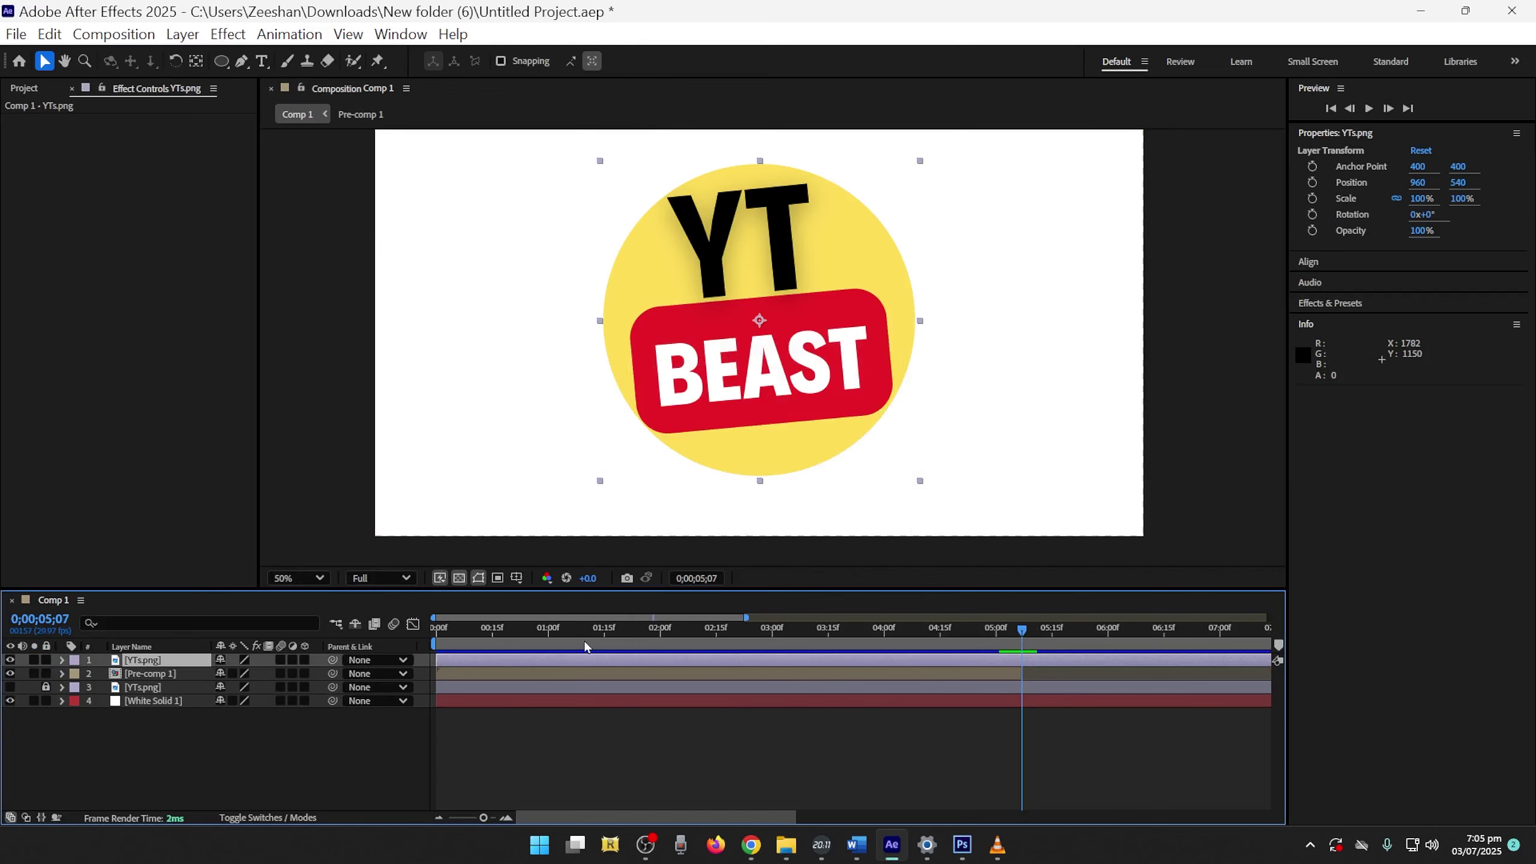
drag(803, 362, 899, 481)
click(974, 629)
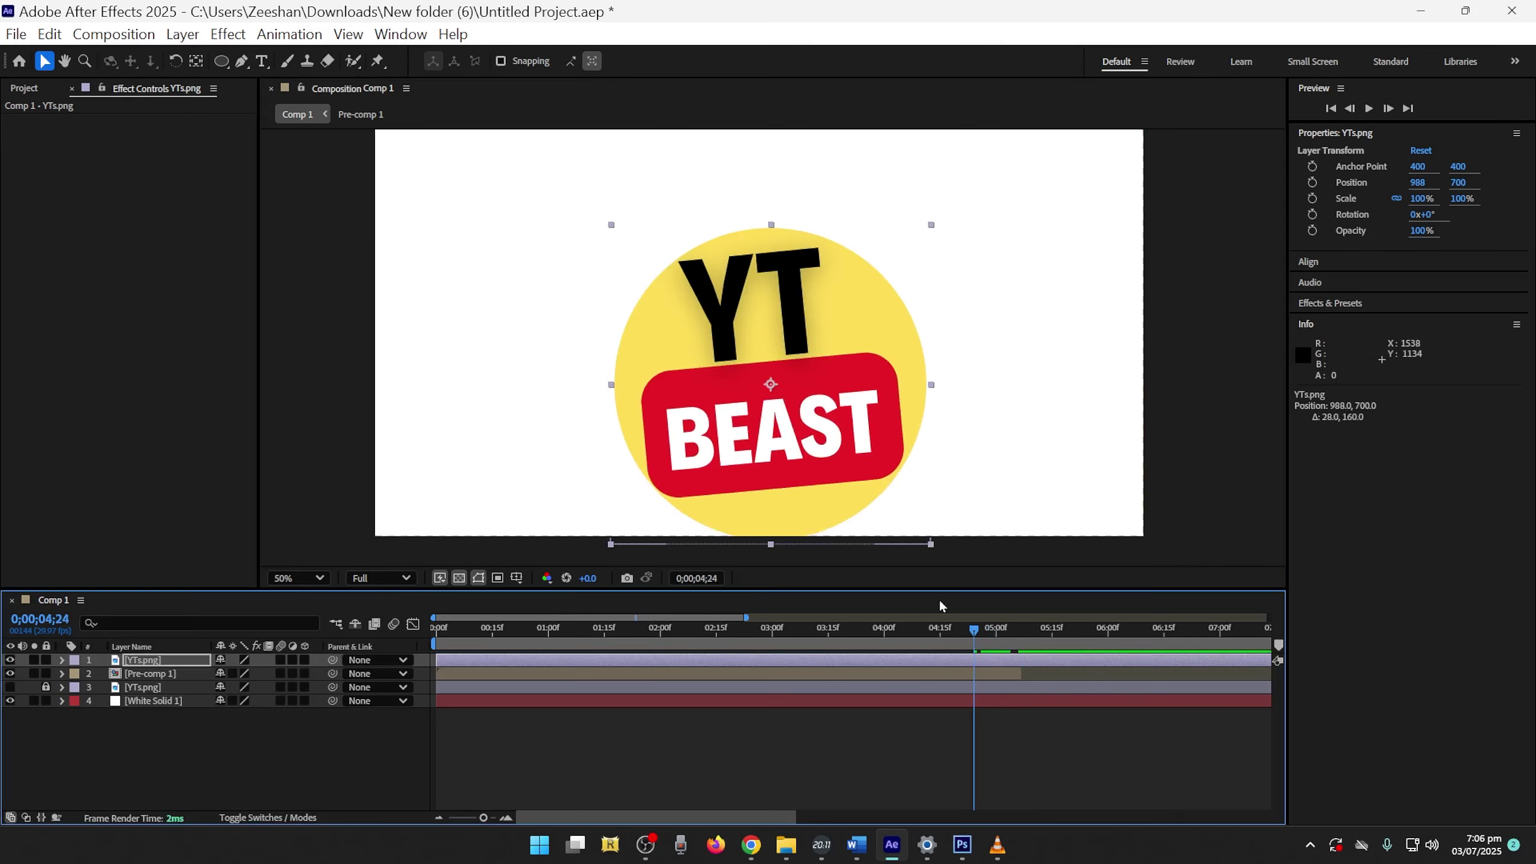
drag(750, 418, 908, 374)
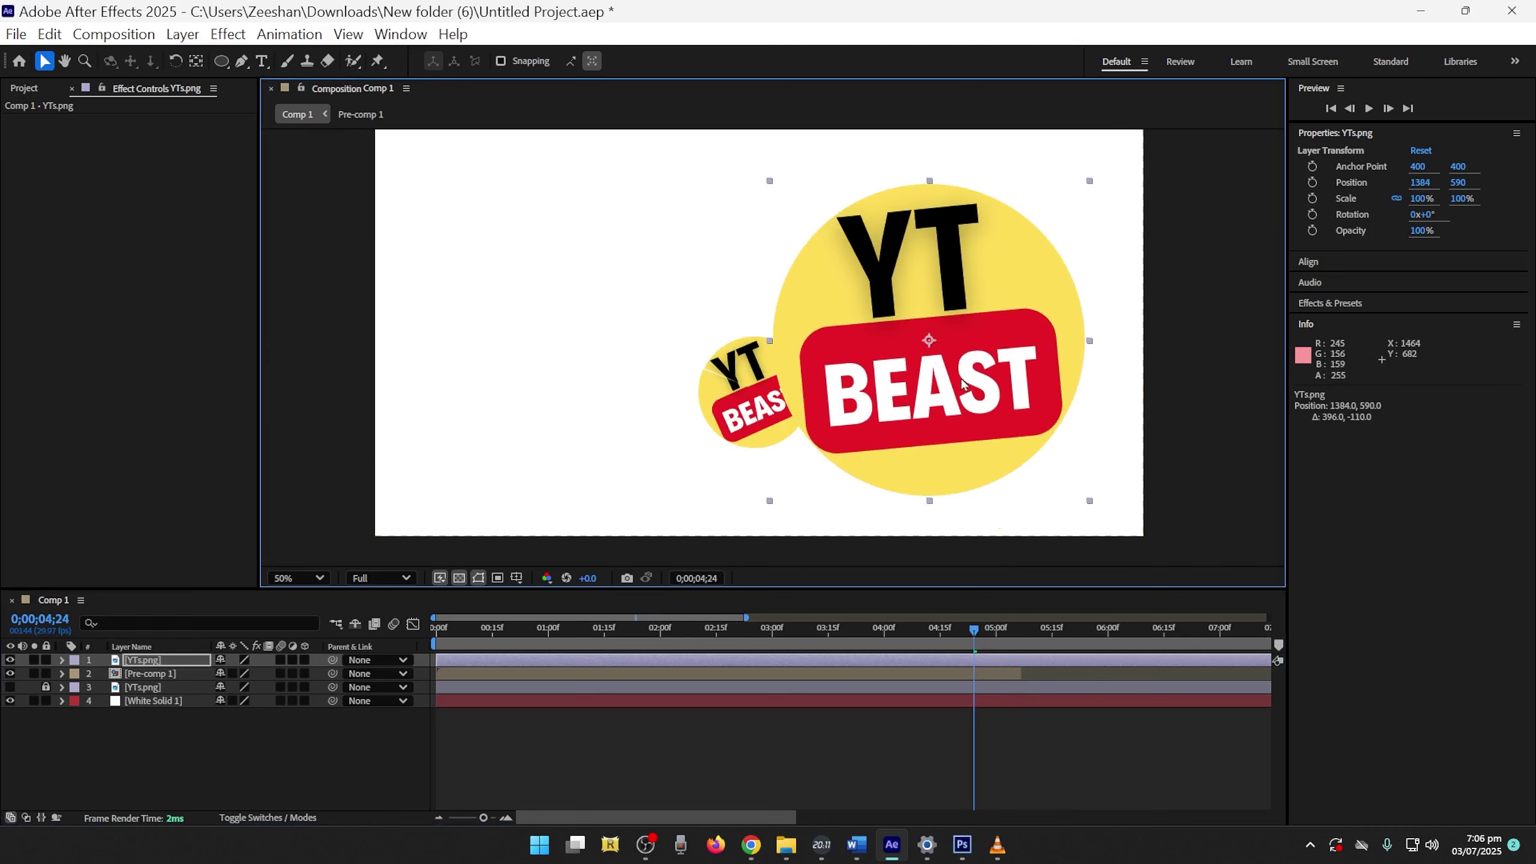
key(s)
Preview the handover from the pre-composed animation to the whole logo layer around 0;00;05;07
key(space)
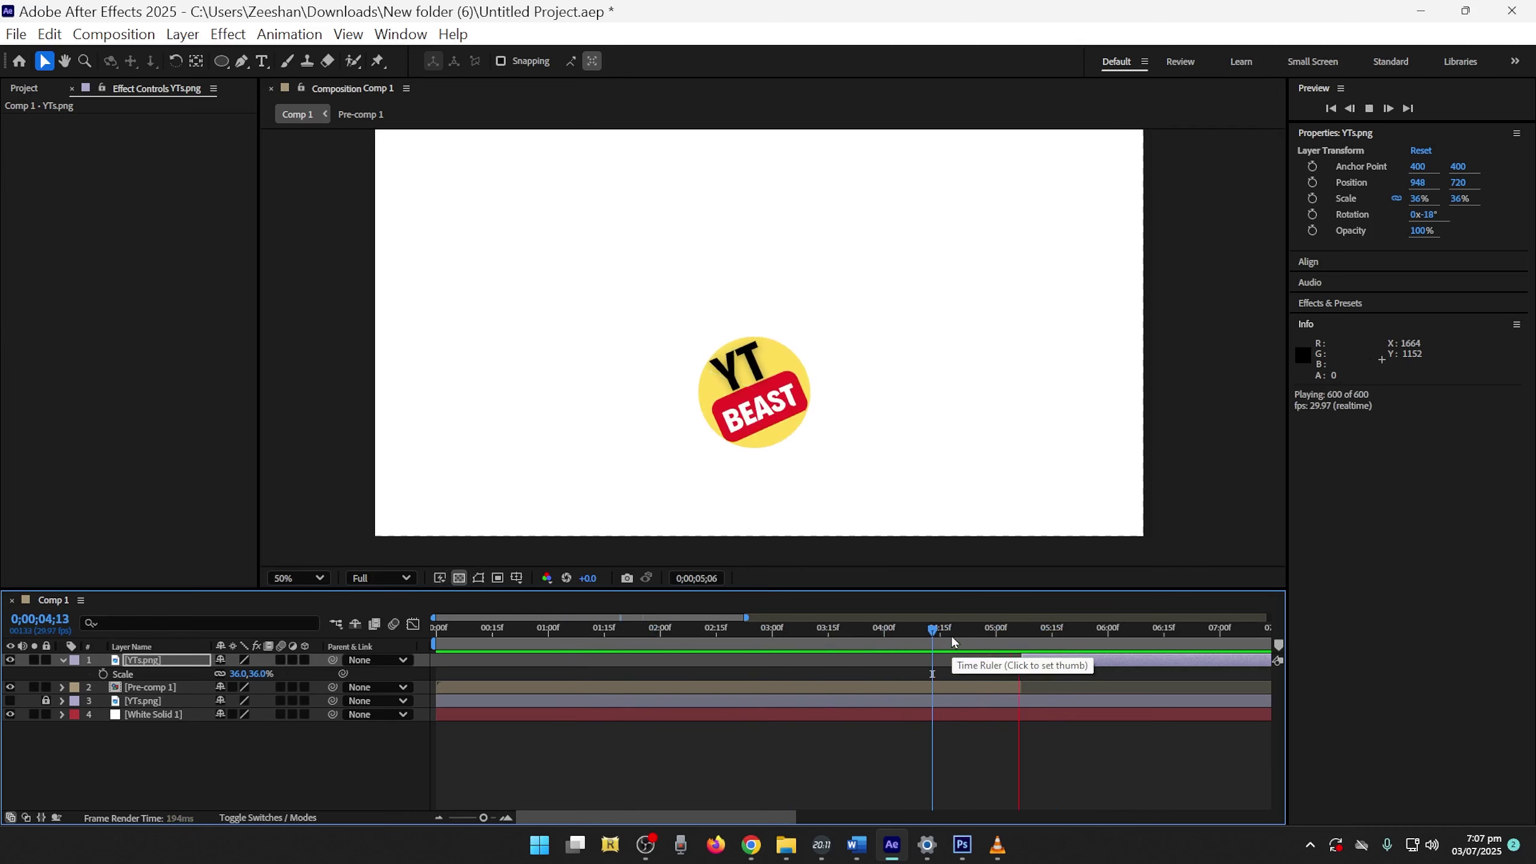
click(747, 628)
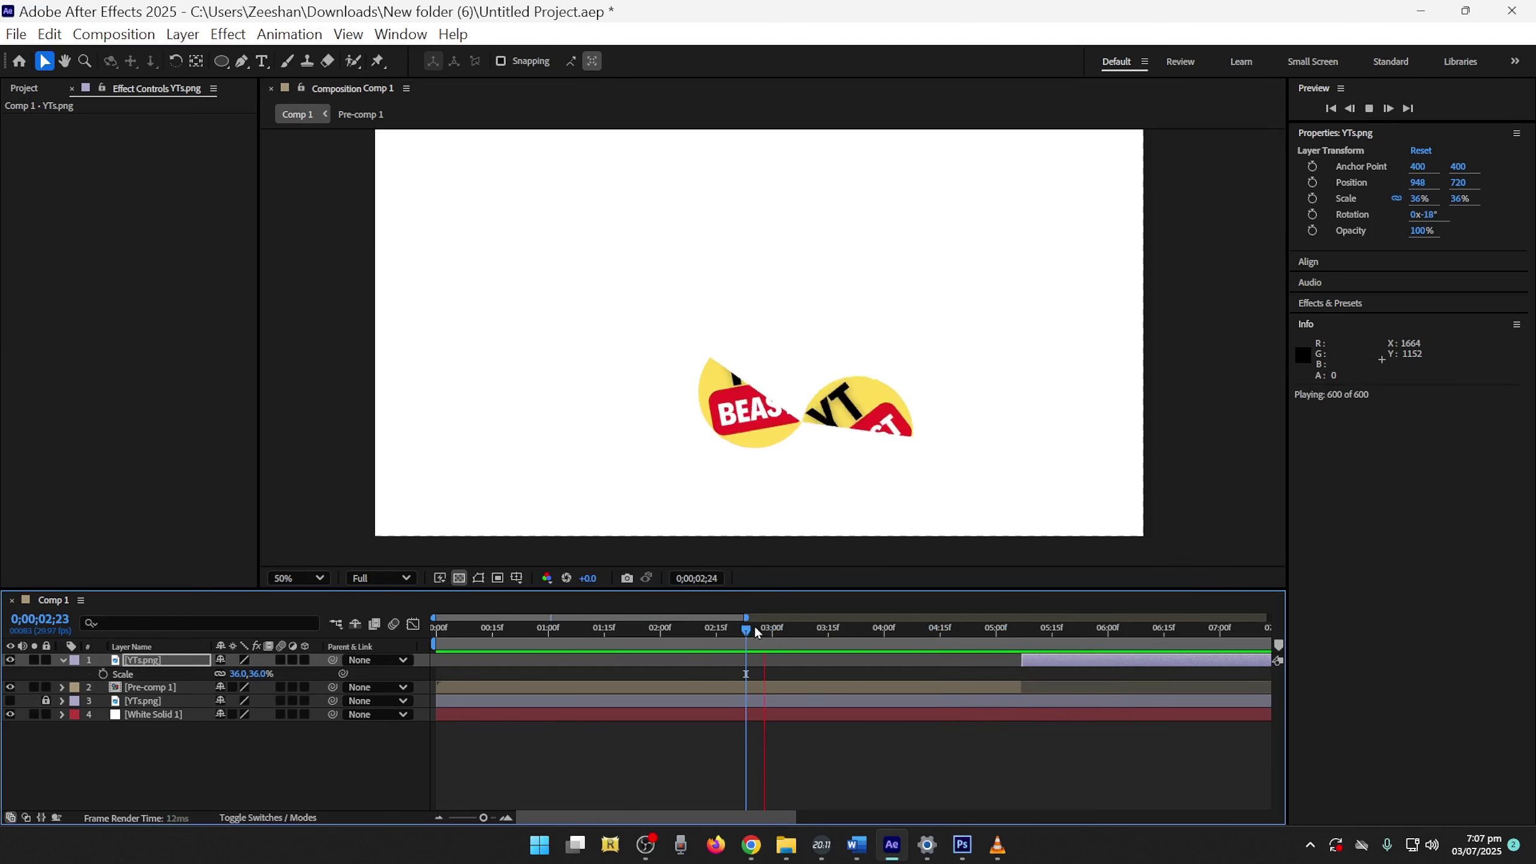
key(space)
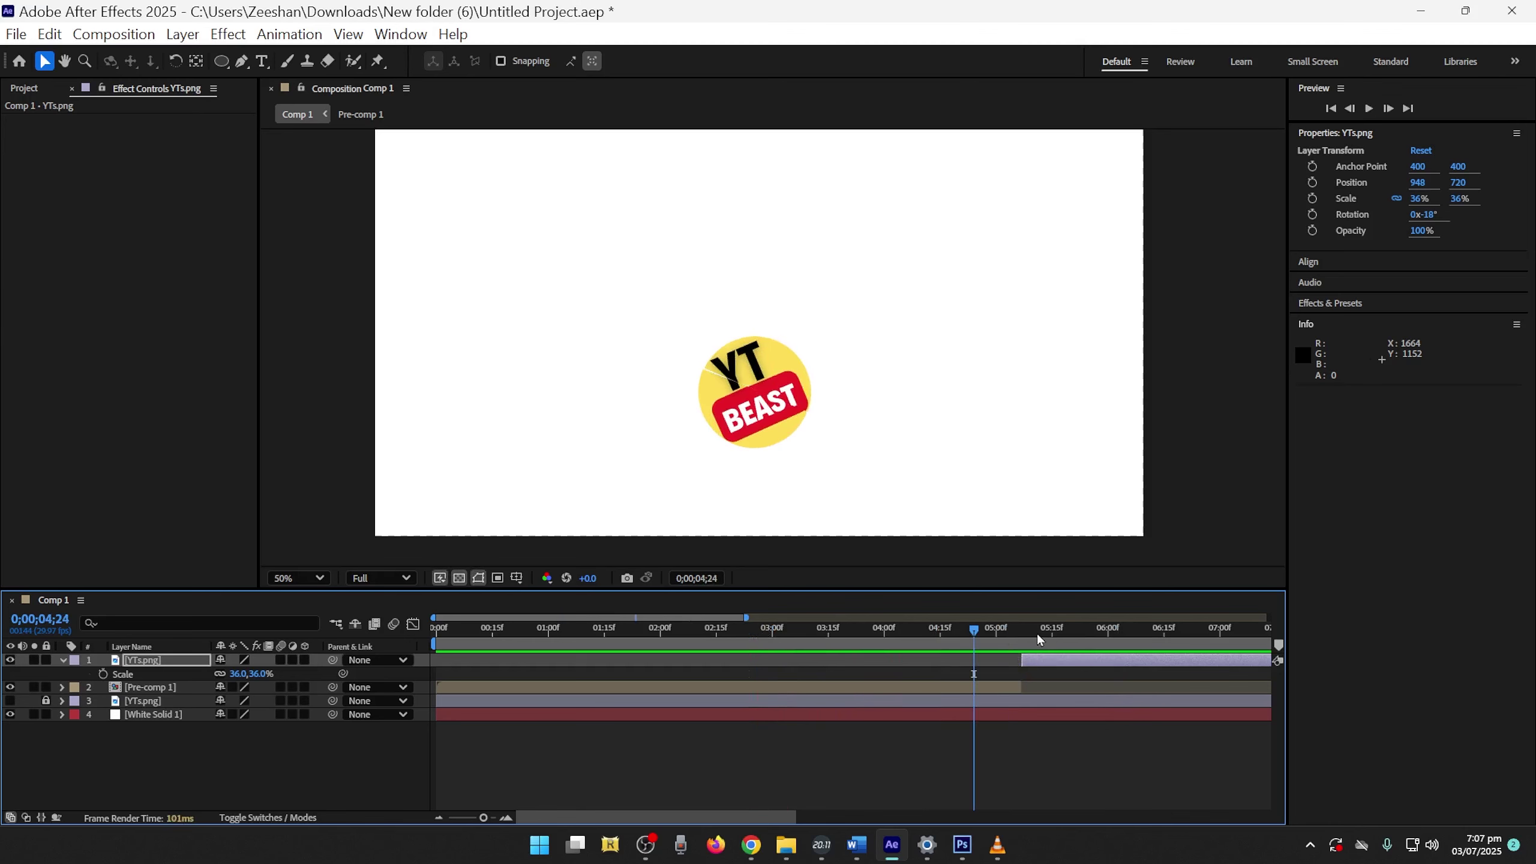
drag(999, 632, 1031, 644)
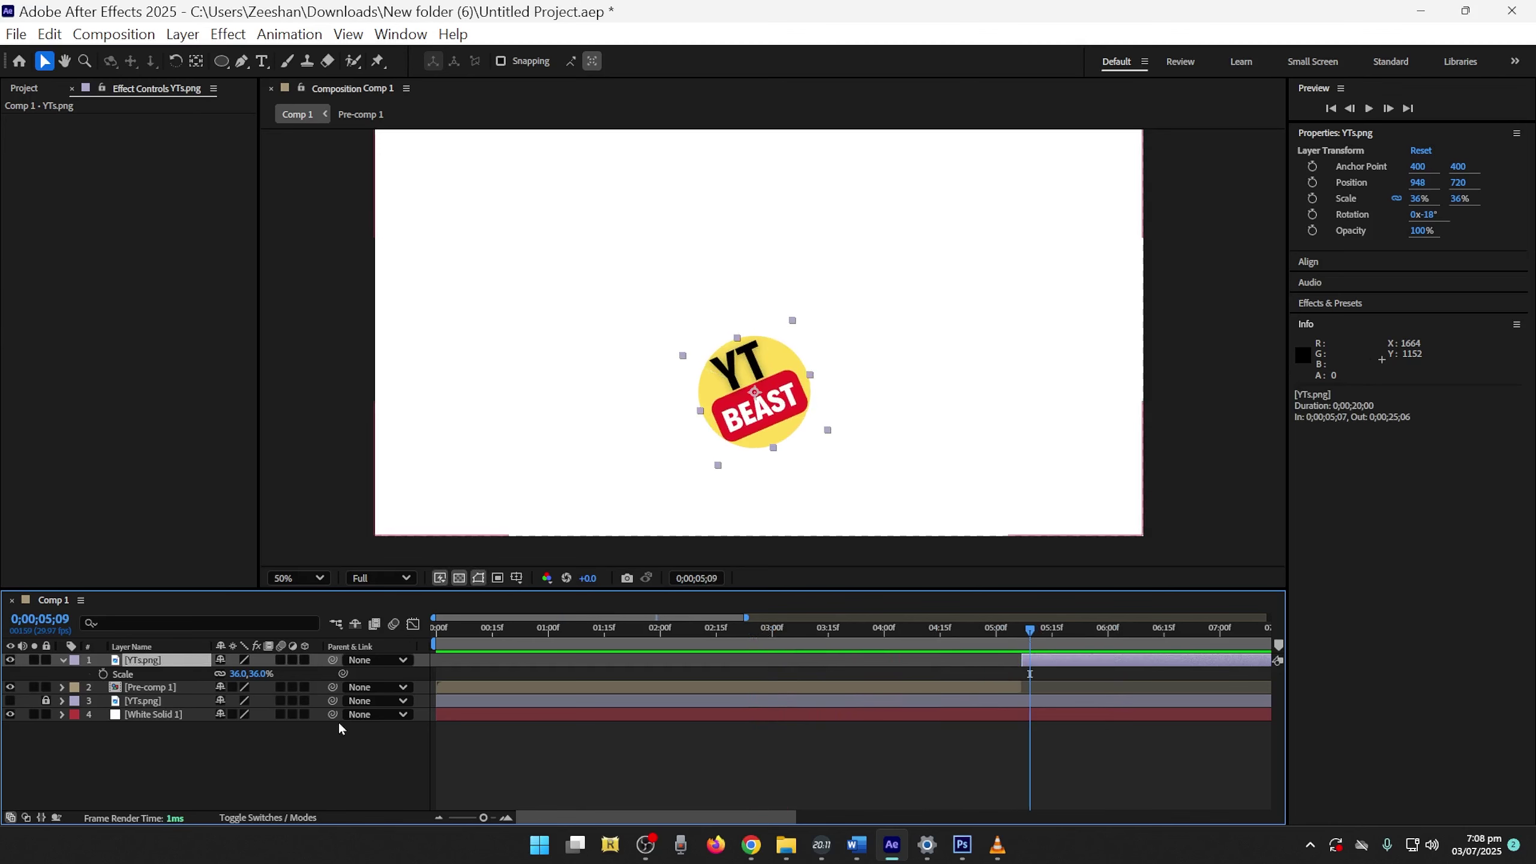
Add a white solid, place it directly below the whole logo layer and set its Opacity to 0%
key(ctrl+y)
click(883, 578)
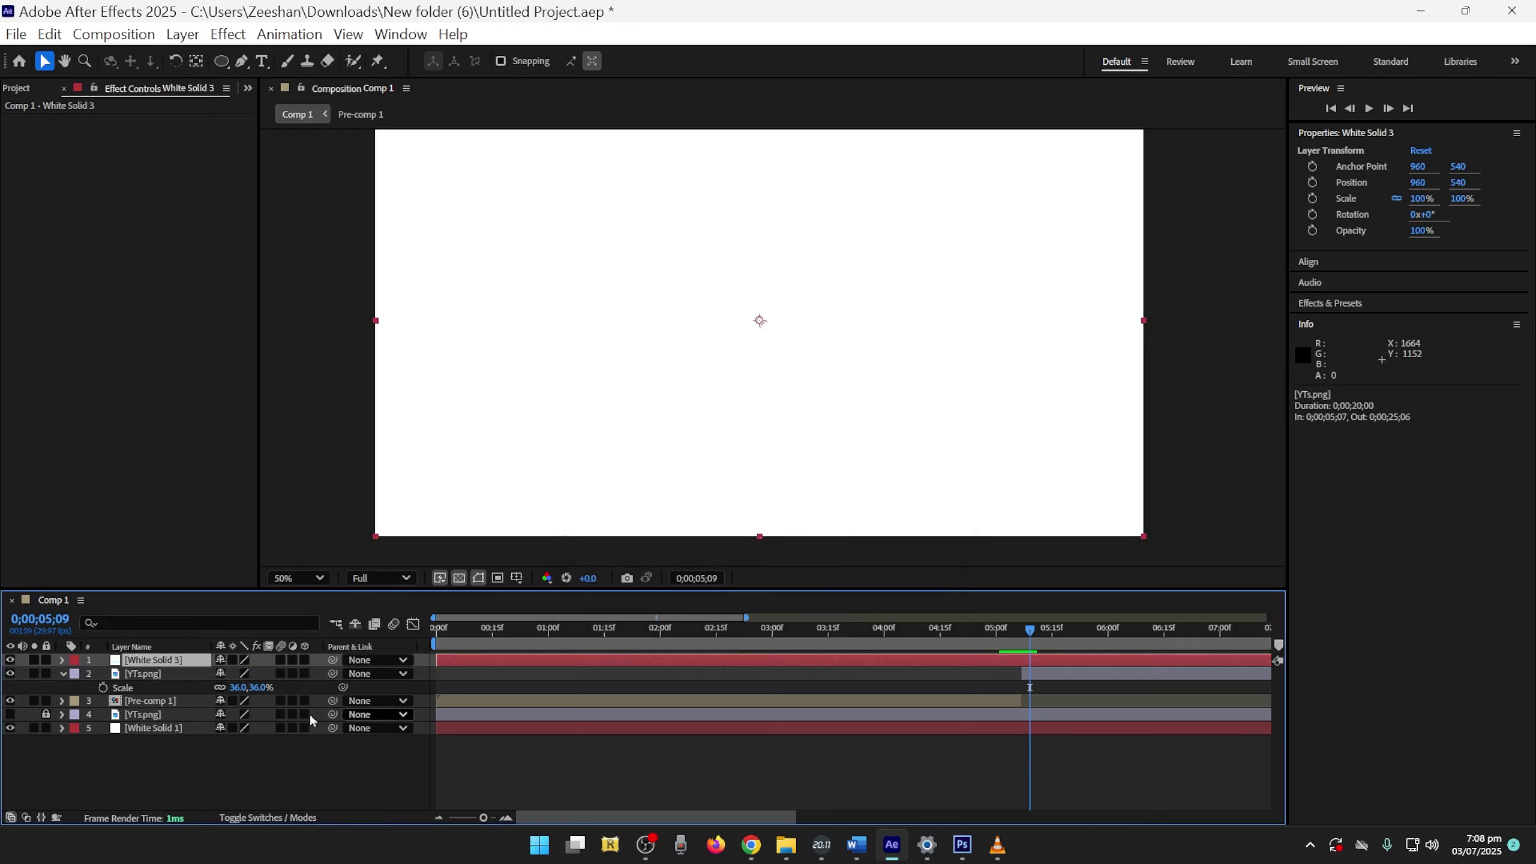
drag(171, 677, 151, 696)
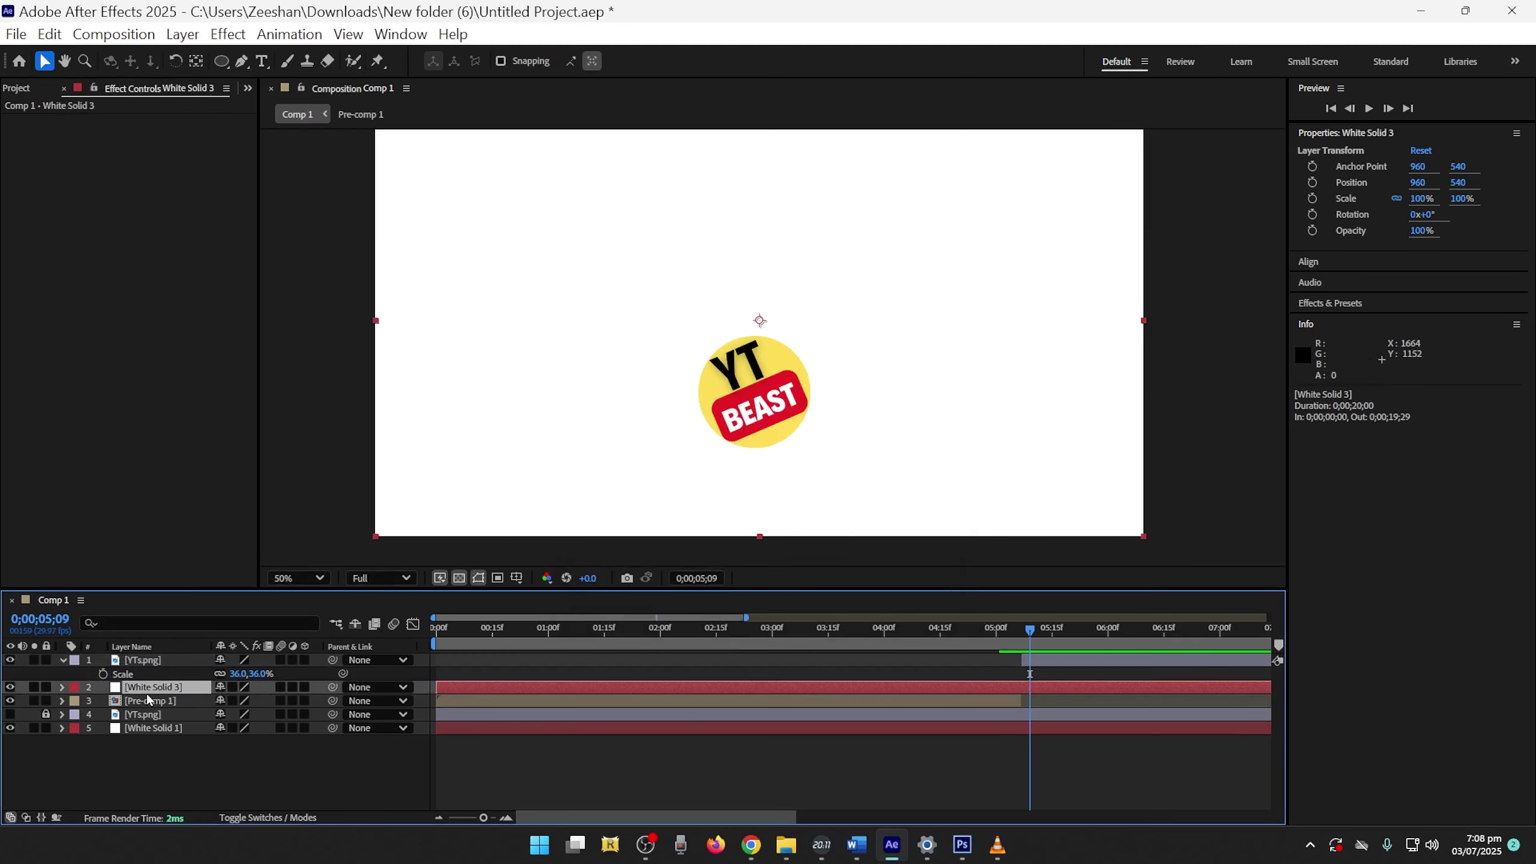
key(t)
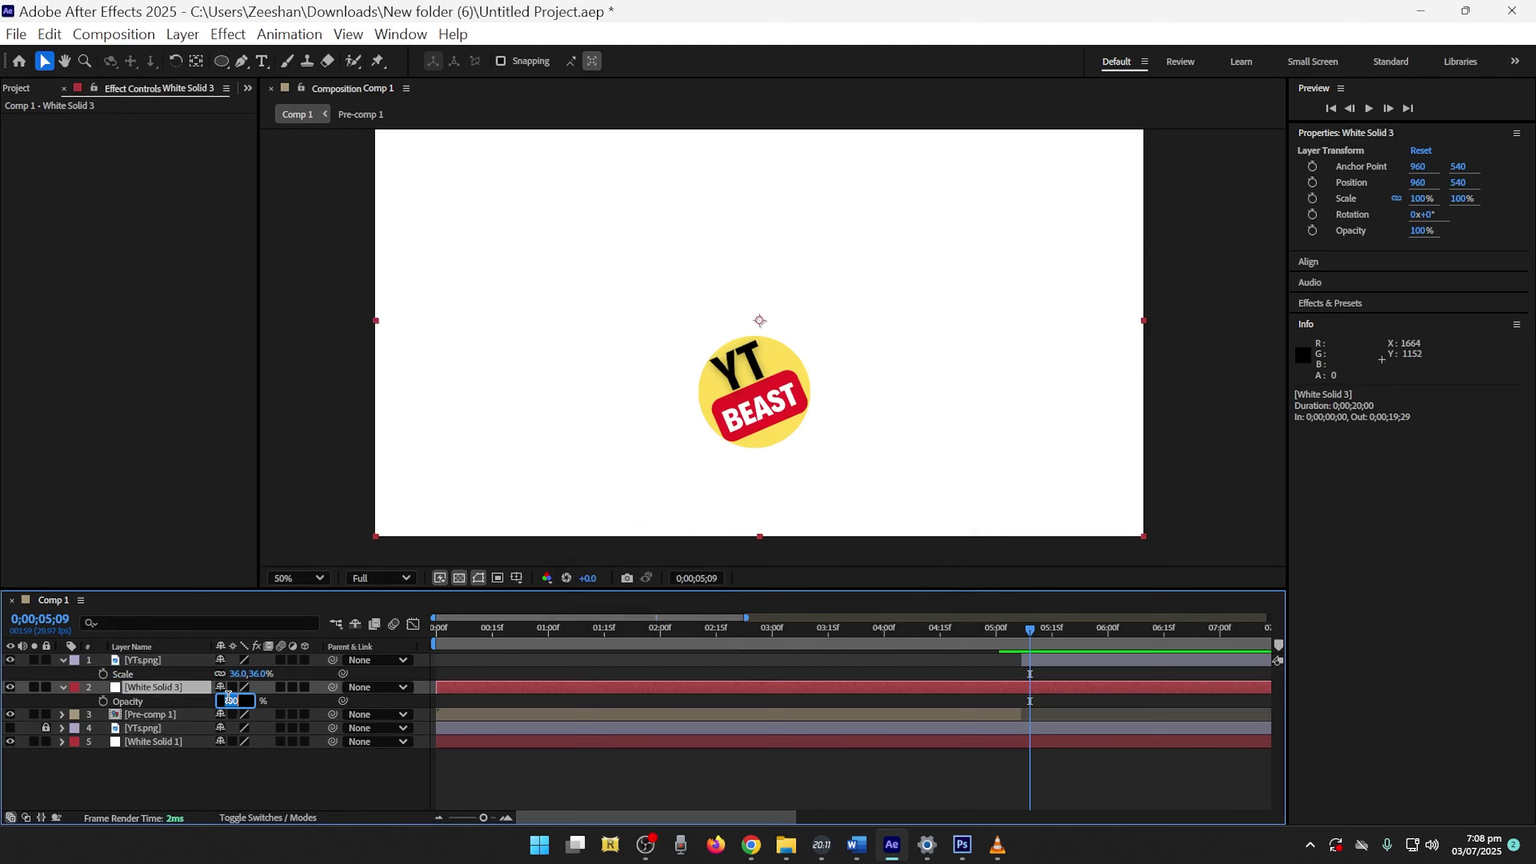
click(88, 703)
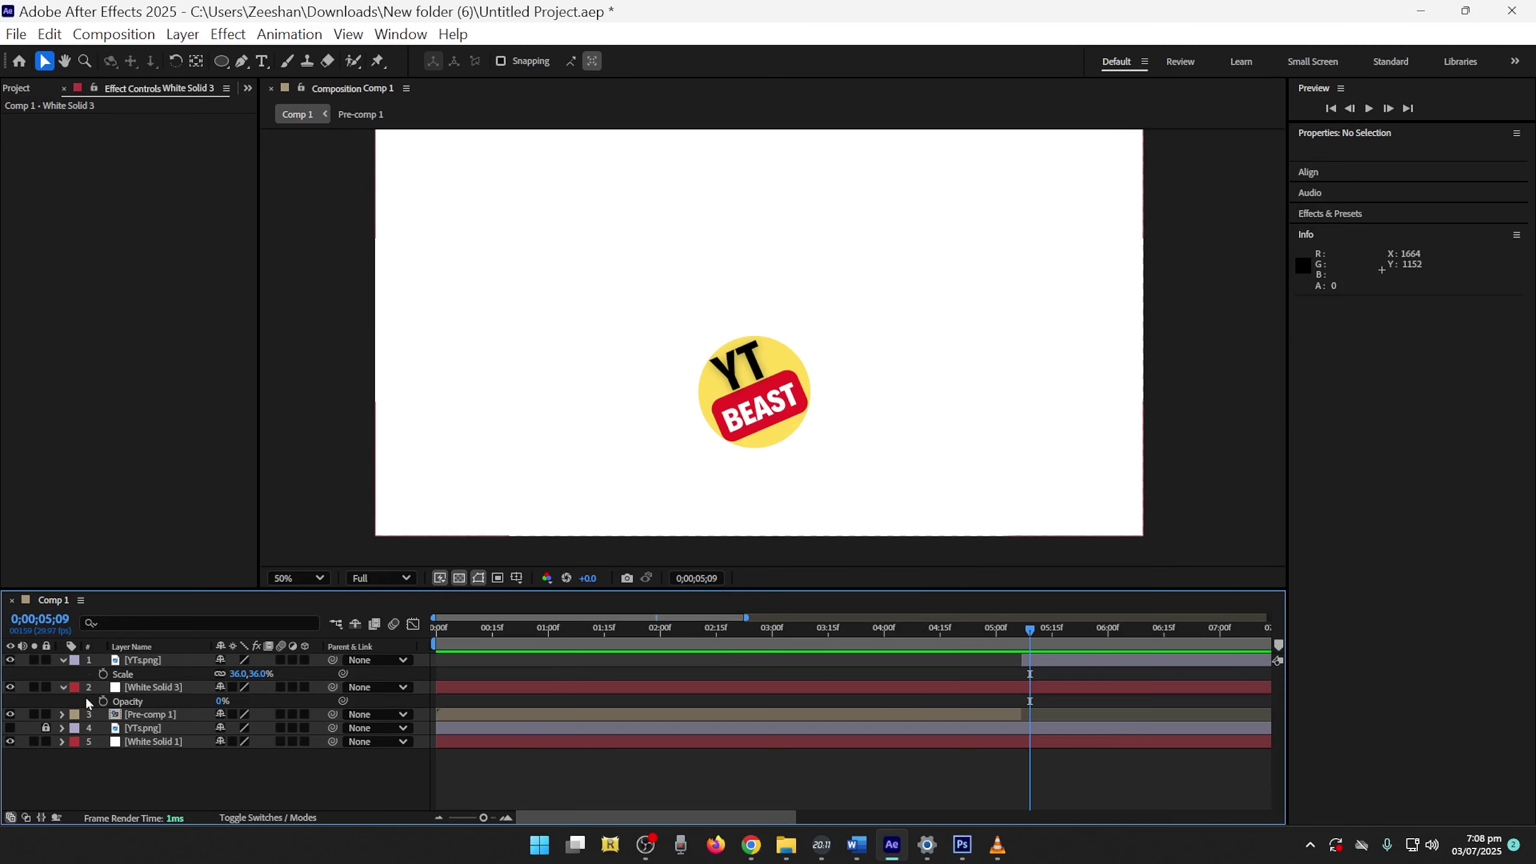
Pre-compose the whole YTs.png logo and the transparent white solid, moving all attributes into the new composition
click(153, 662)
click(158, 688)
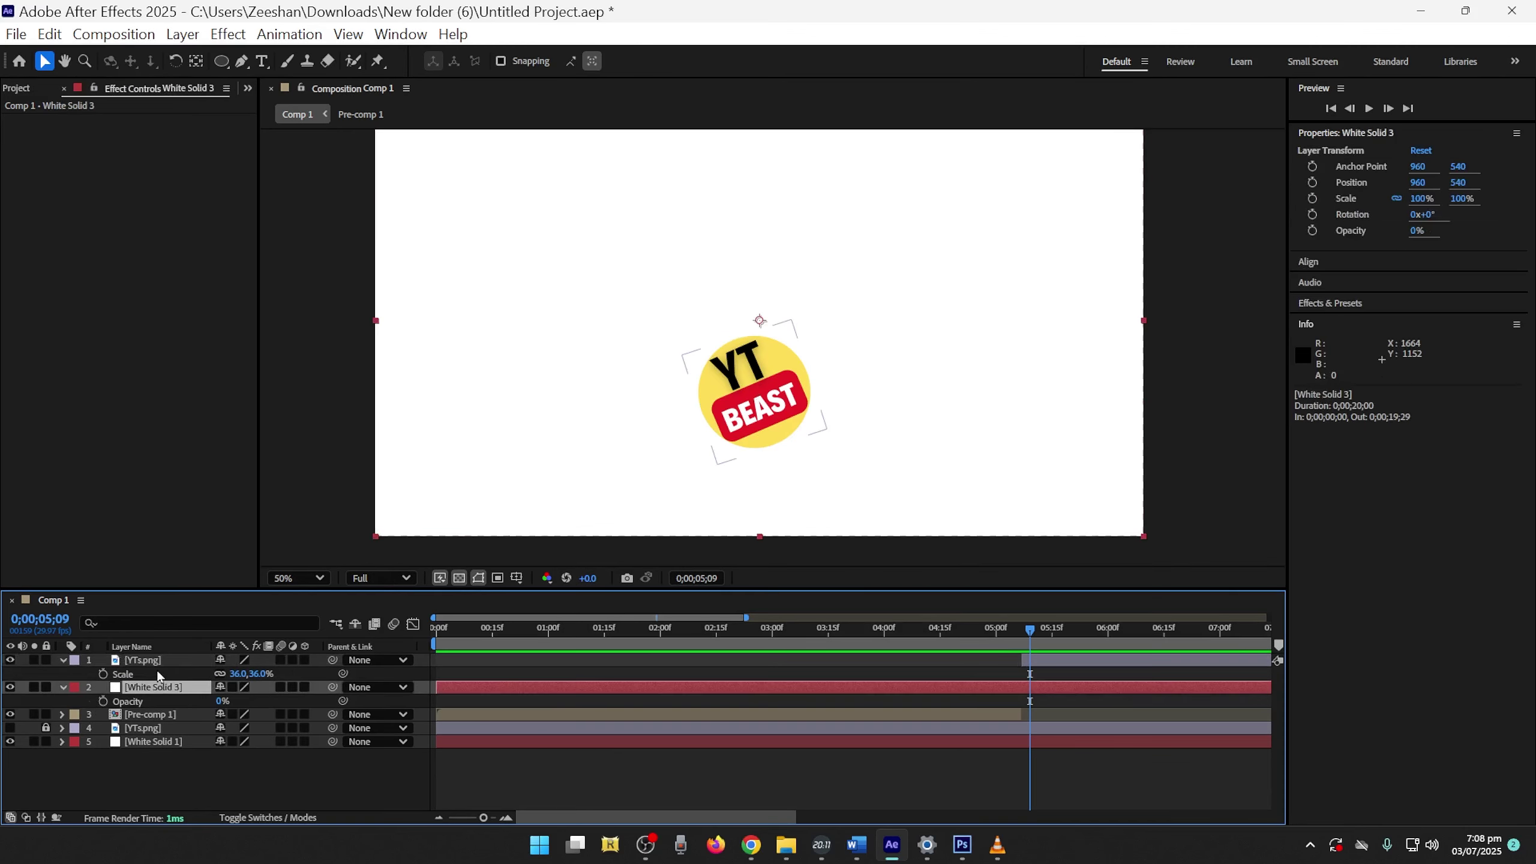
ctrl+click(159, 663)
key(ctrl+shift+c)
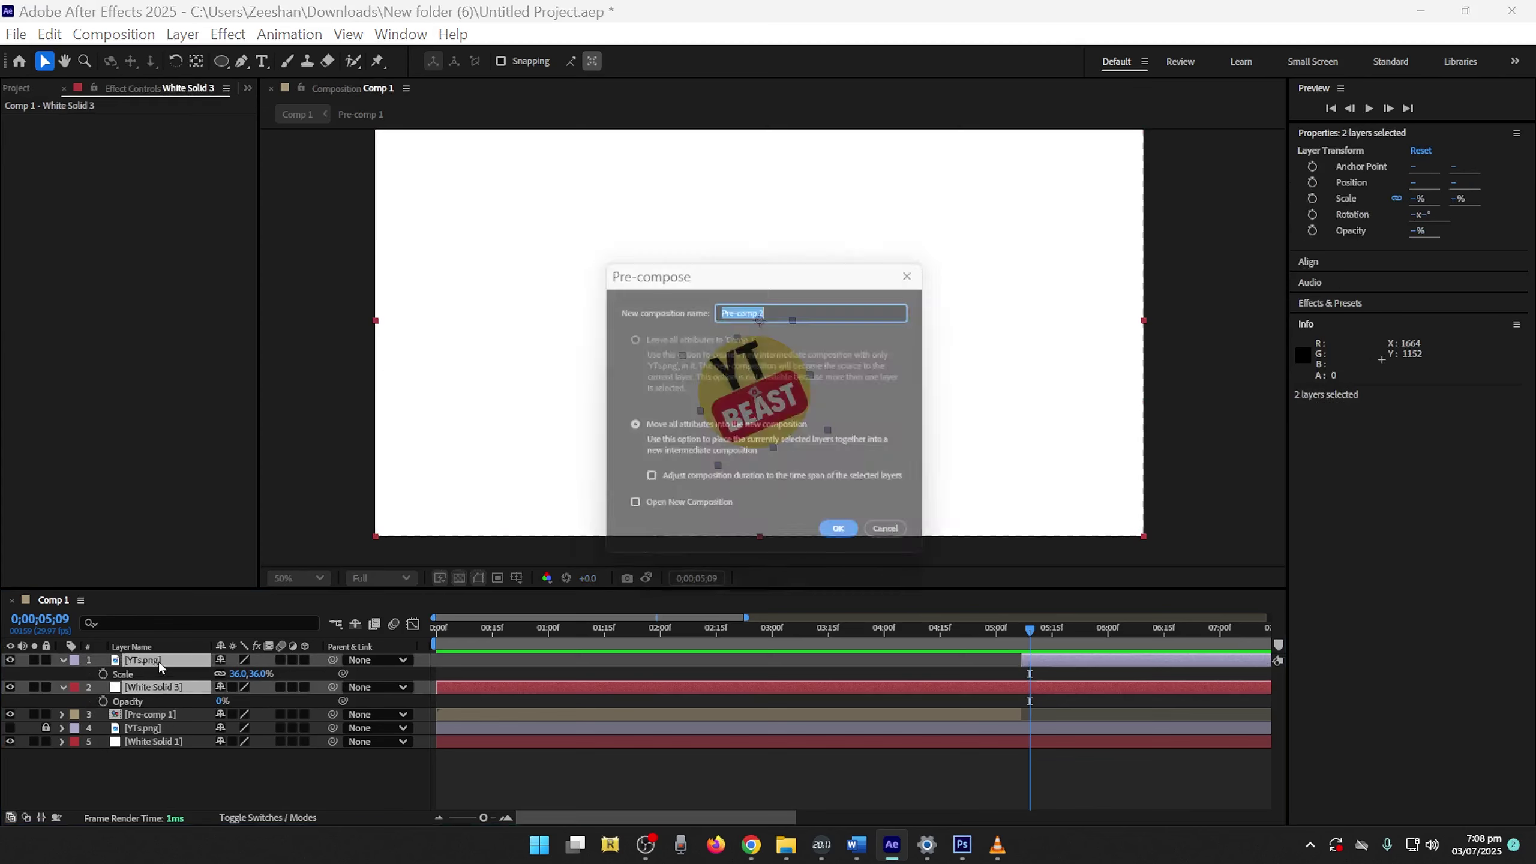
click(682, 435)
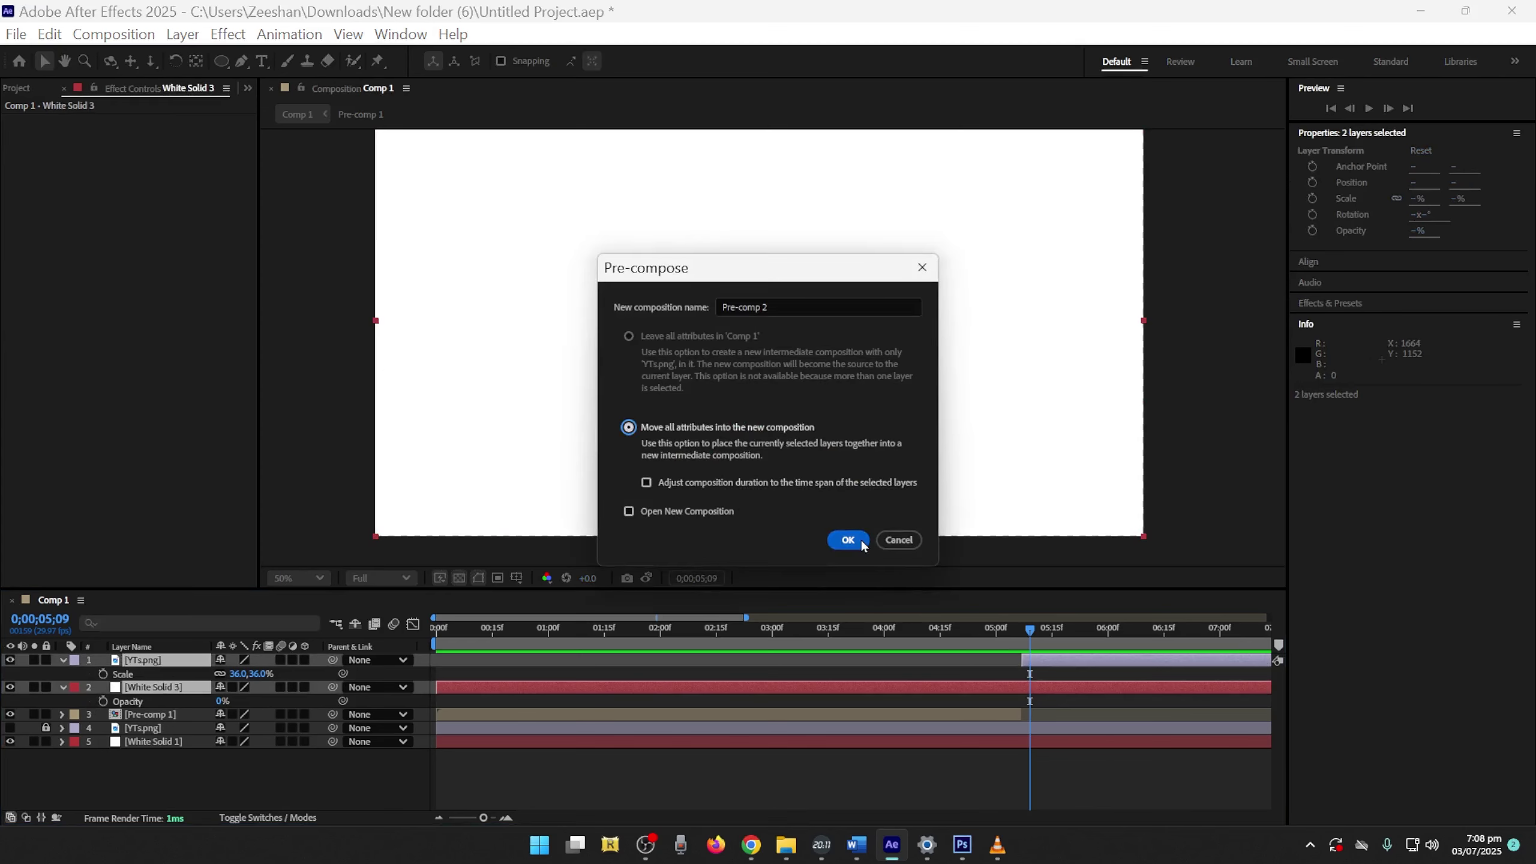
click(848, 541)
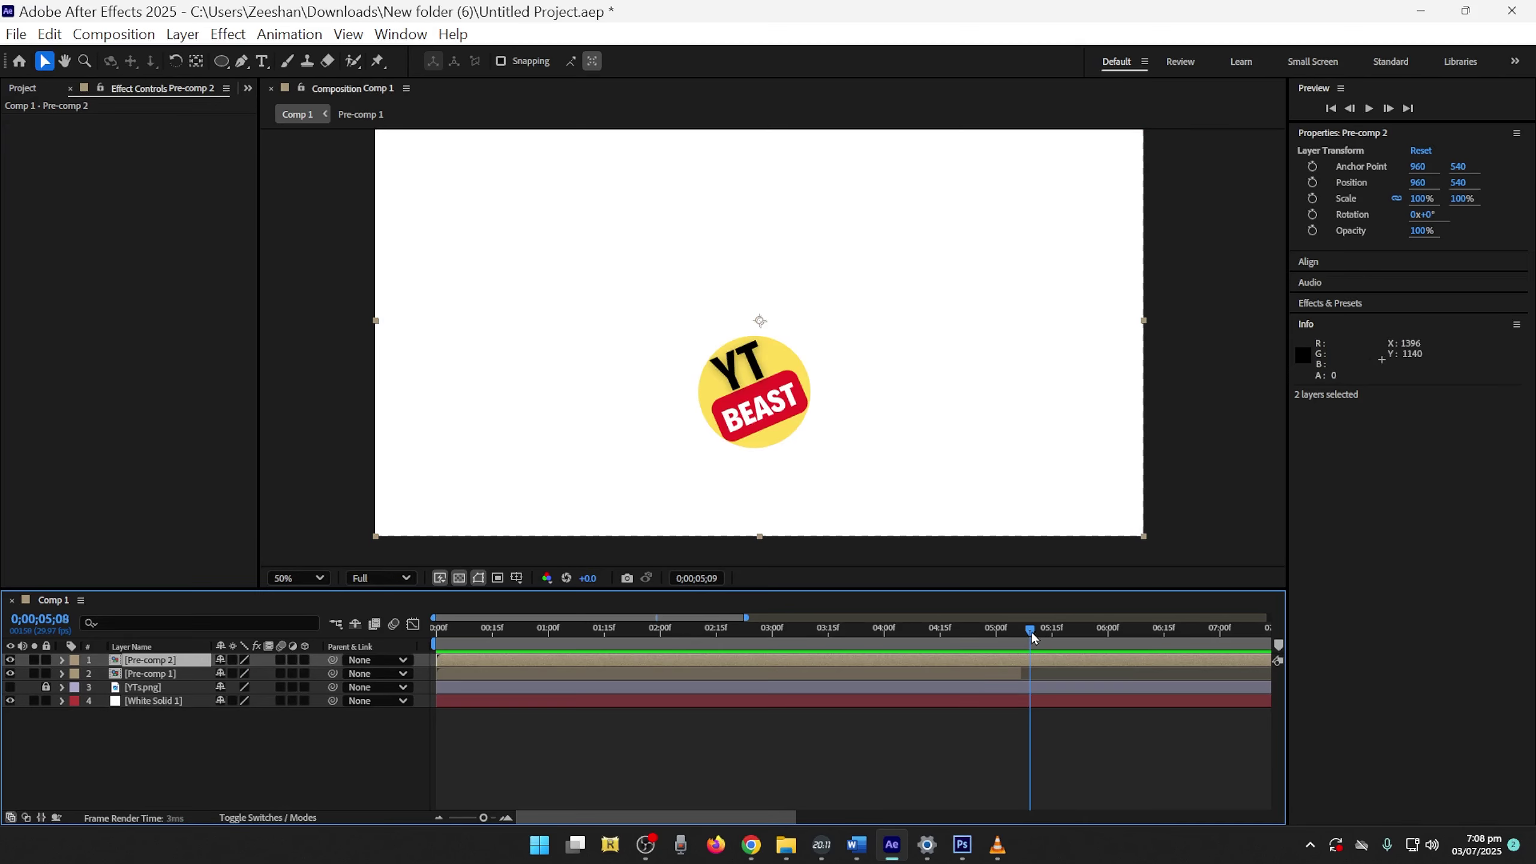
Split the Pre-comp 2 layer at 0;00;05;07 and delete the part before the cut
mouse_move(1030, 633)
mouse_down()
mouse_move(538, 628)
mouse_move(1028, 620)
mouse_up()
key(ctrl+shift+d)
click(1009, 677)
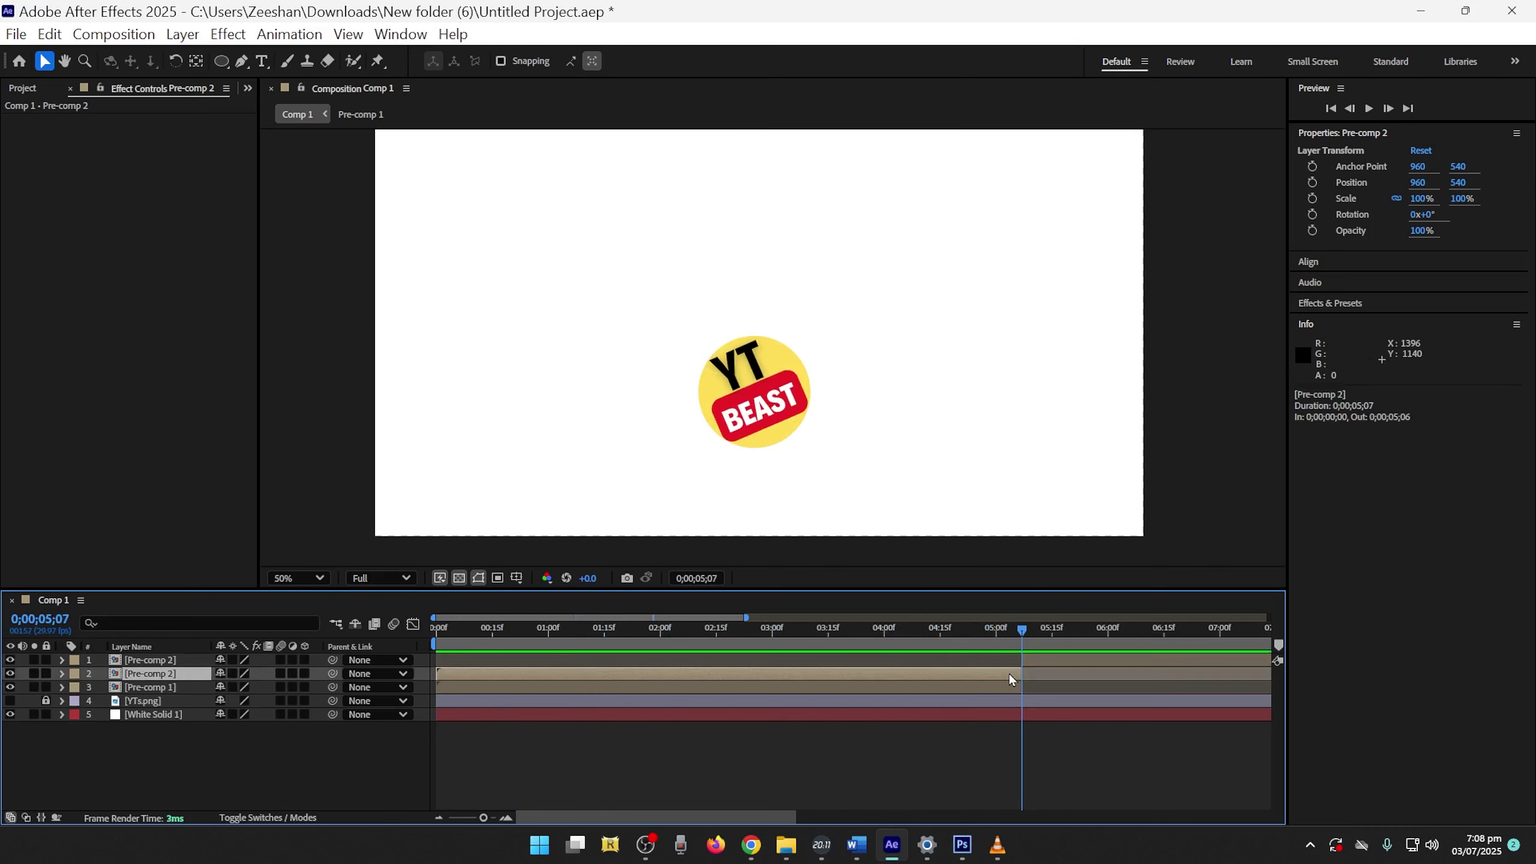
key(Delete)
click(1040, 658)
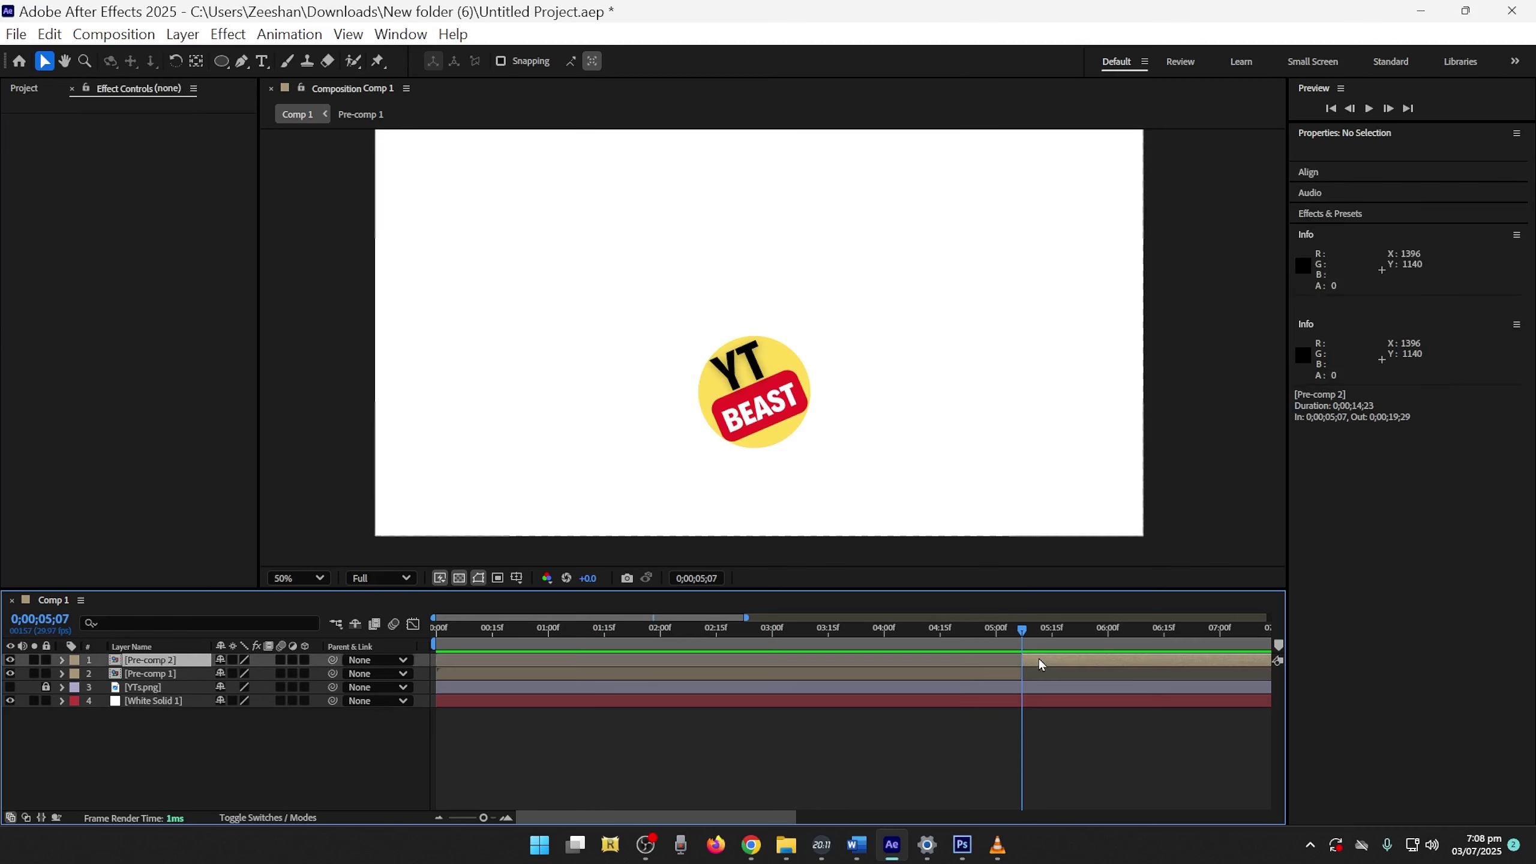
Apply the CC Pixel Polly effect to the Pre-comp 2 layer and check how the logo shatters
click(1046, 630)
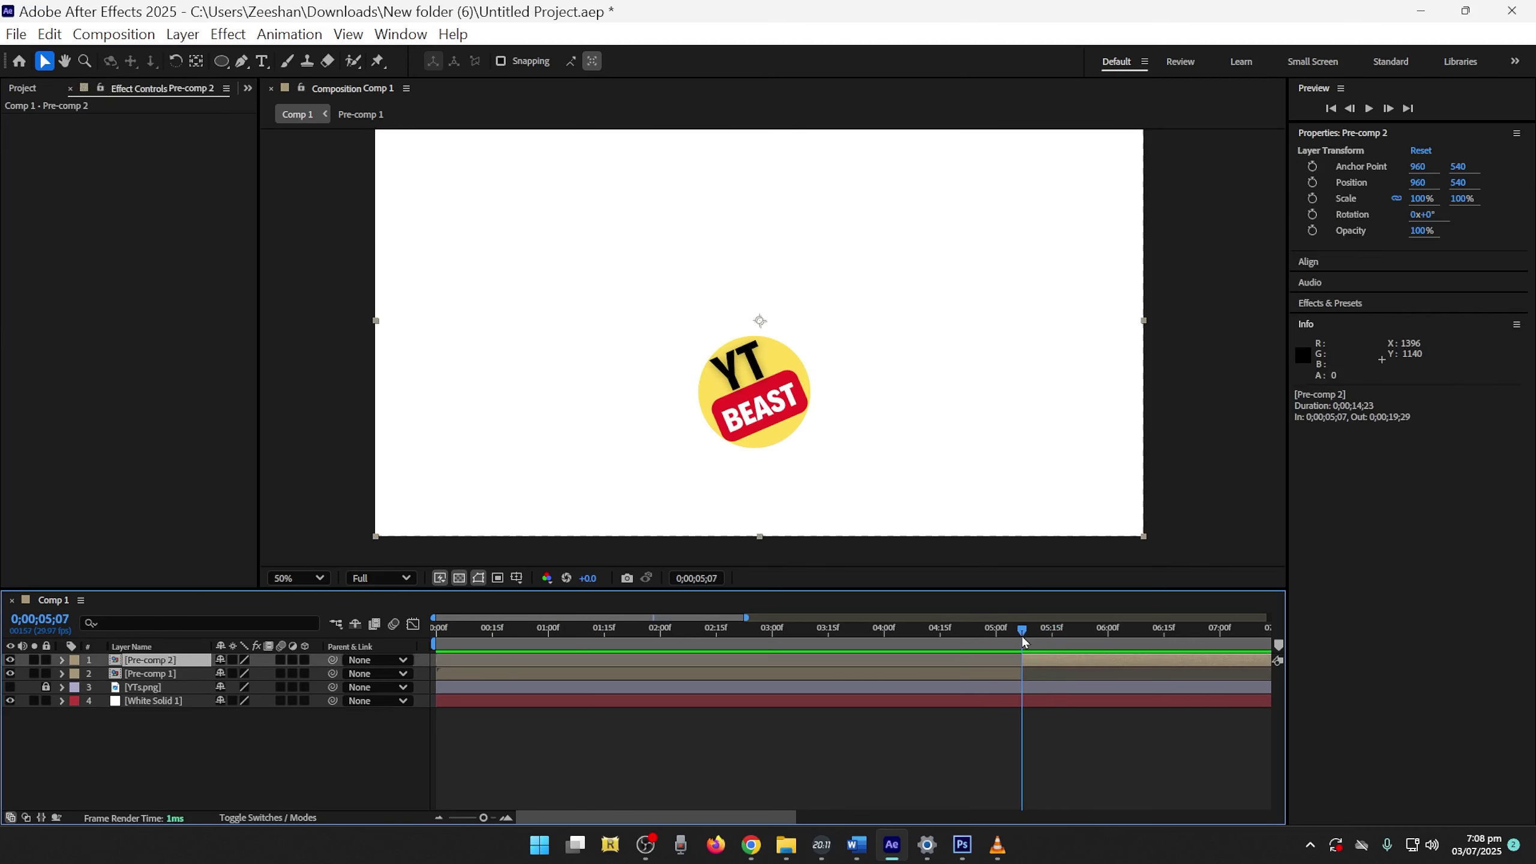
key(ctrl+space)
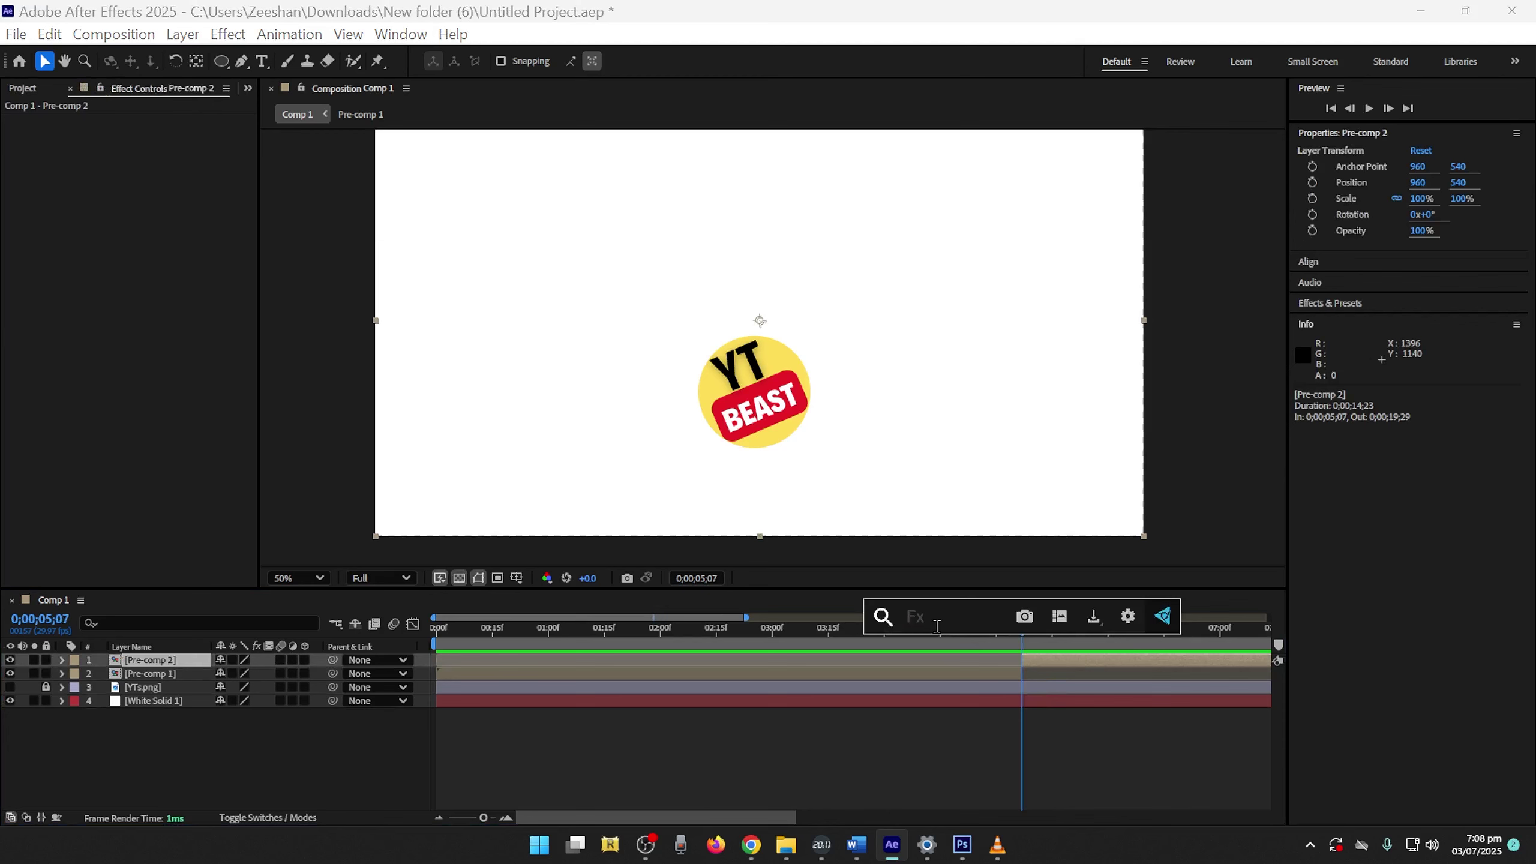
text(poly)
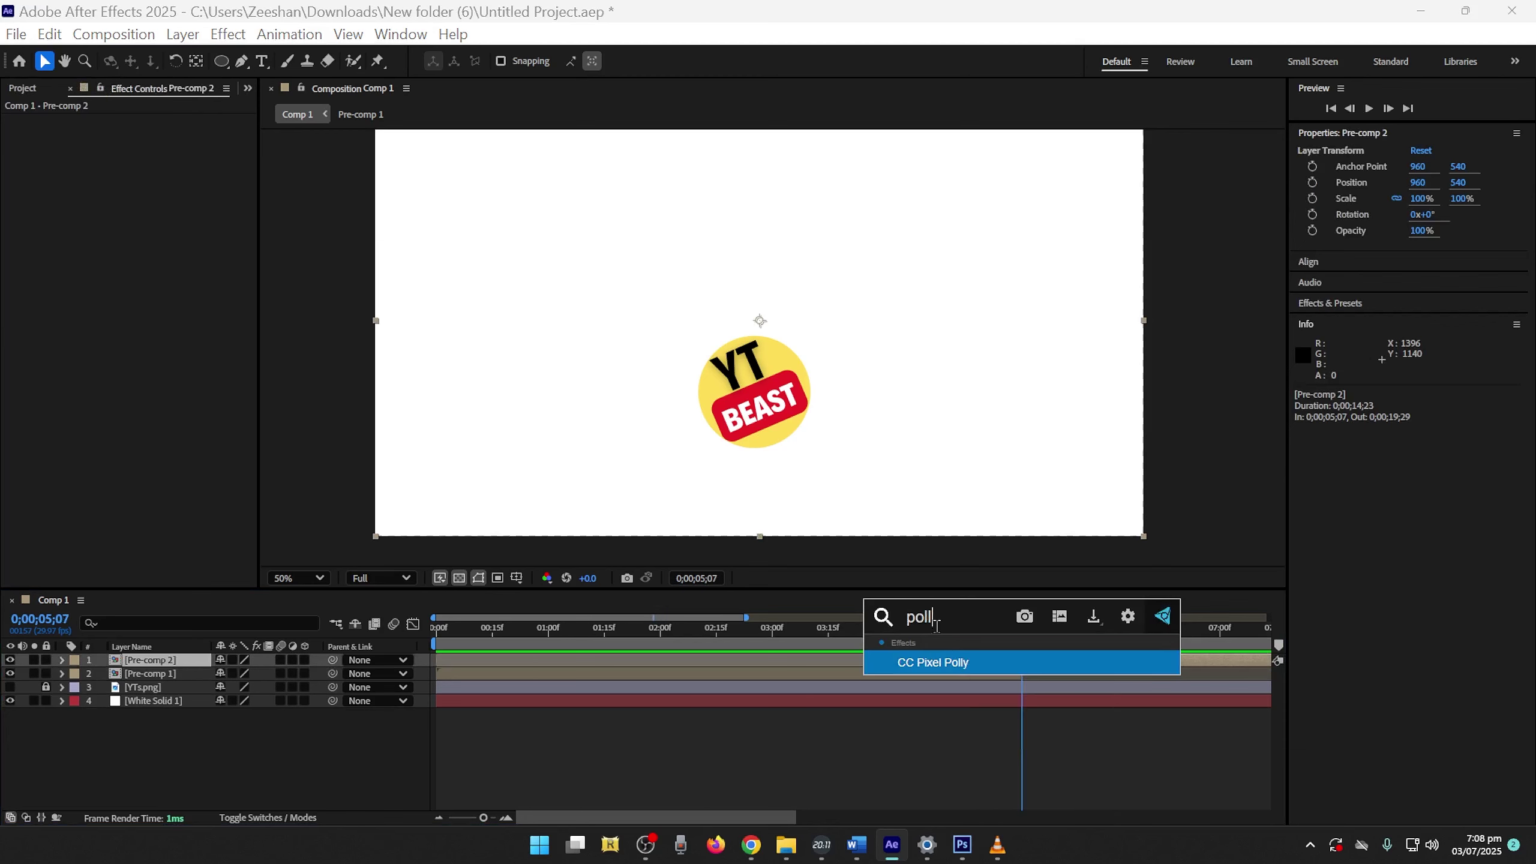
click(962, 658)
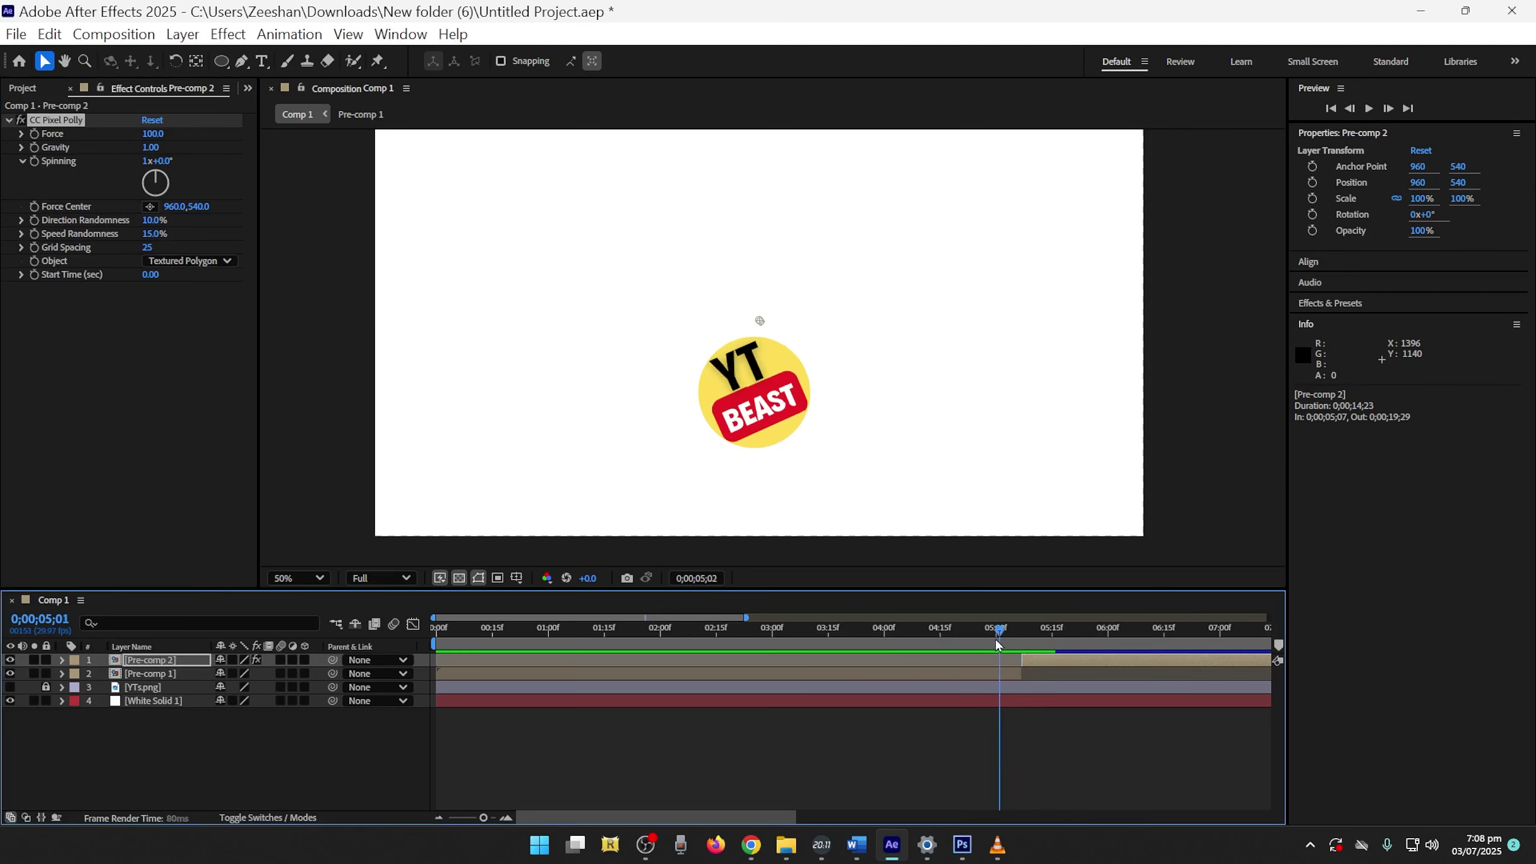
drag(998, 645, 932, 651)
mouse_move(1032, 654)
mouse_down()
mouse_move(1046, 657)
mouse_move(1014, 663)
mouse_move(1049, 650)
mouse_up()
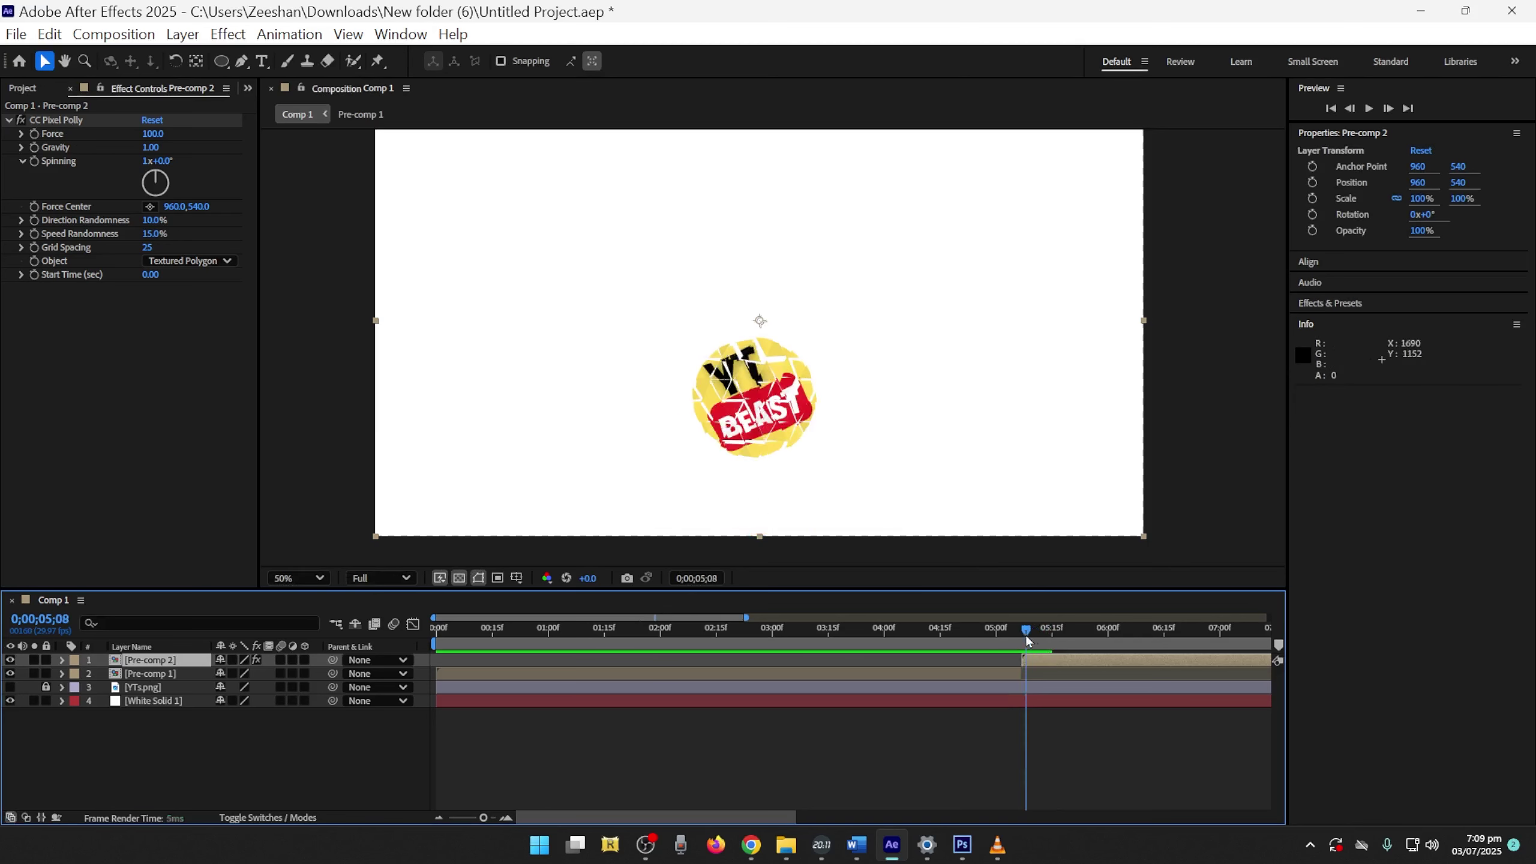
Set CC Pixel Polly's Grid Spacing to 10, Direction Randomness to 43% and Gravity to 0, and increase its Force
drag(1032, 639, 1032, 645)
click(160, 257)
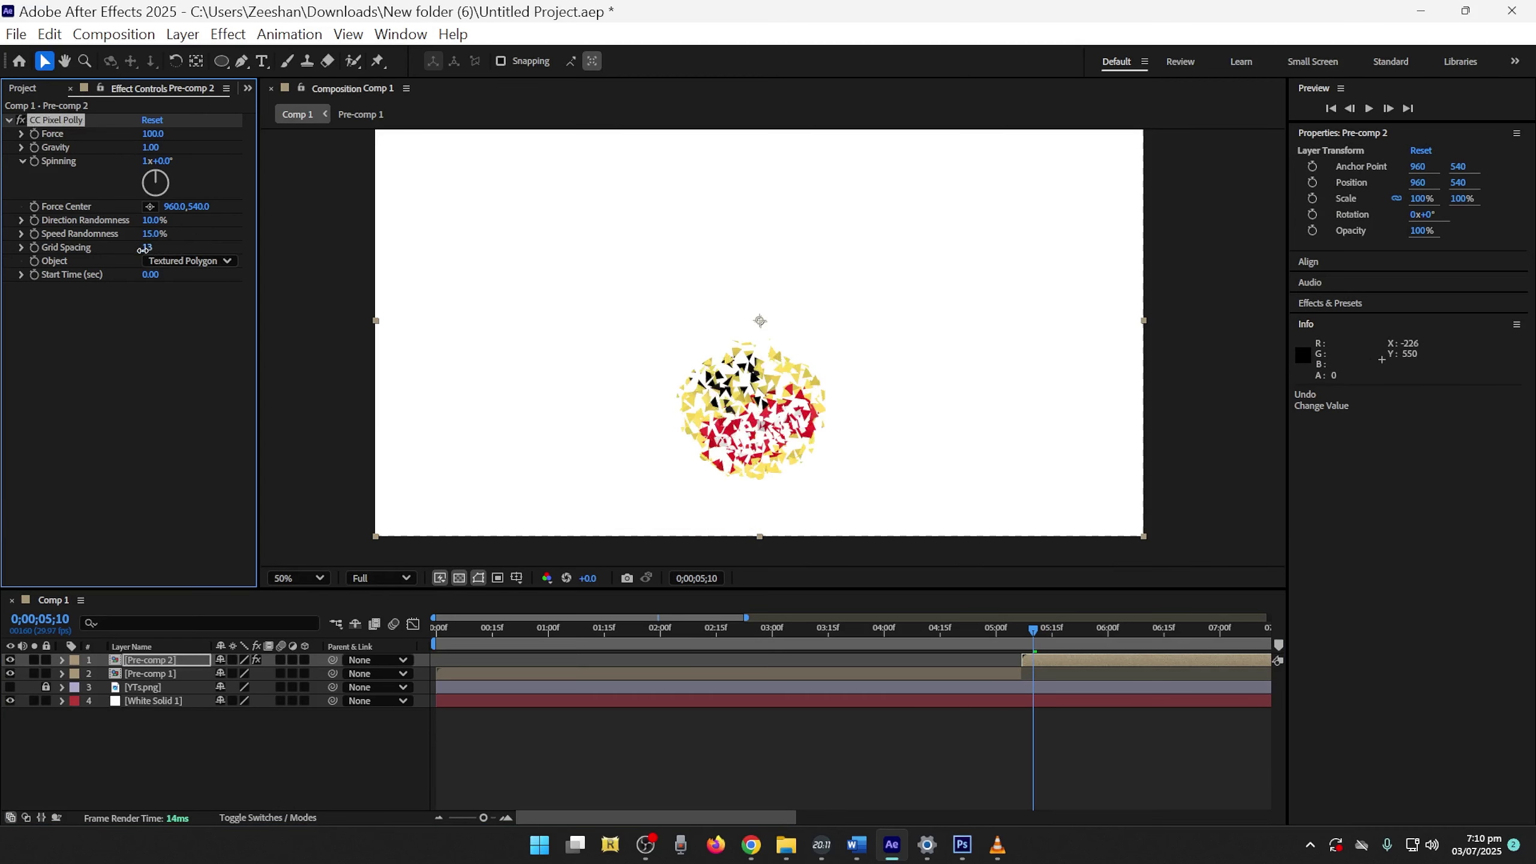
drag(154, 219, 174, 214)
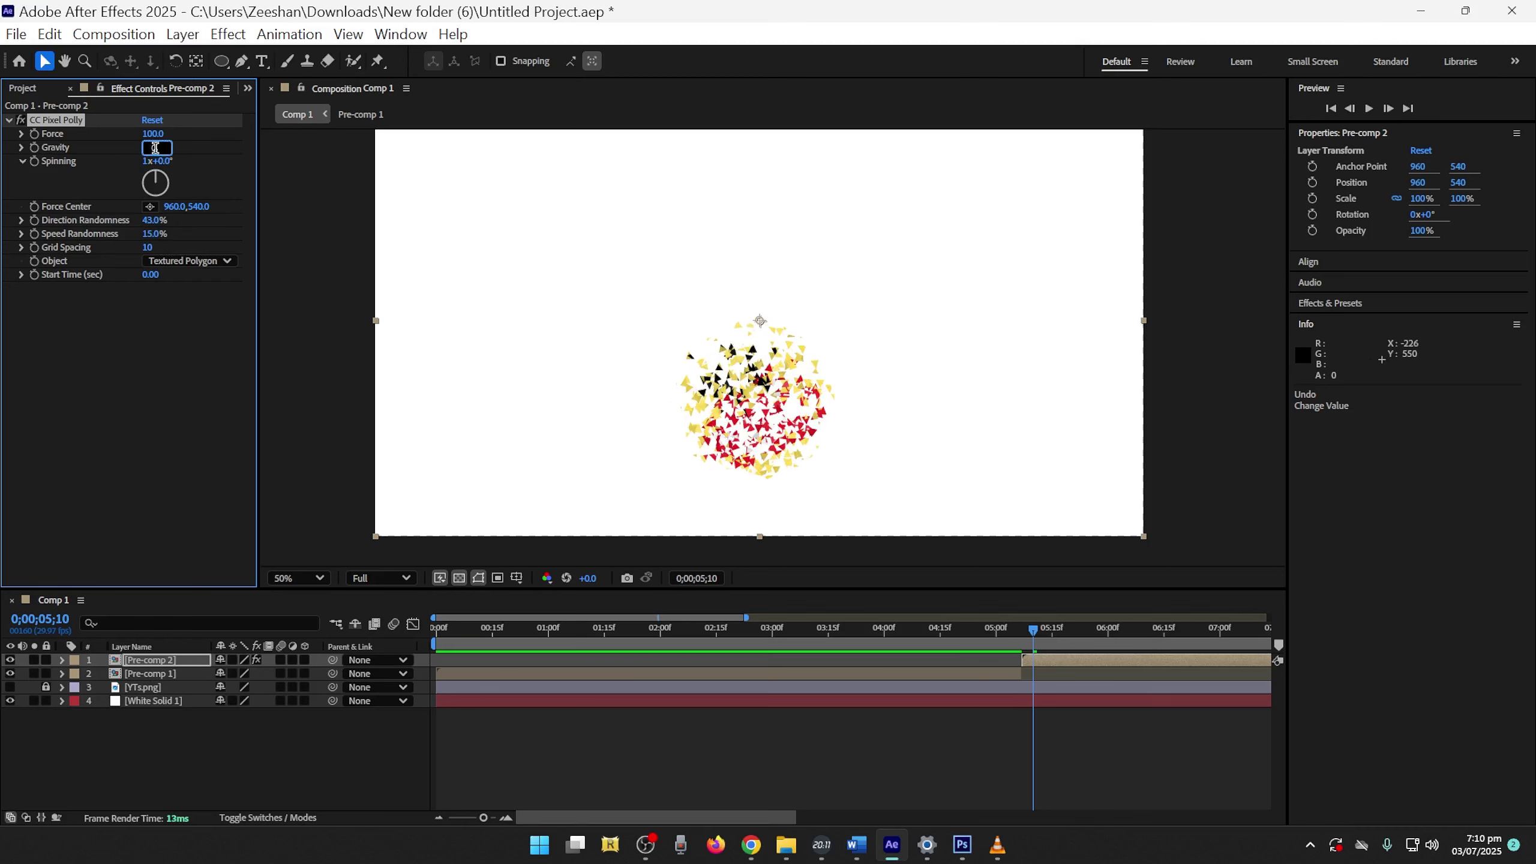
text(0)
key(Return)
drag(153, 133, 545, 139)
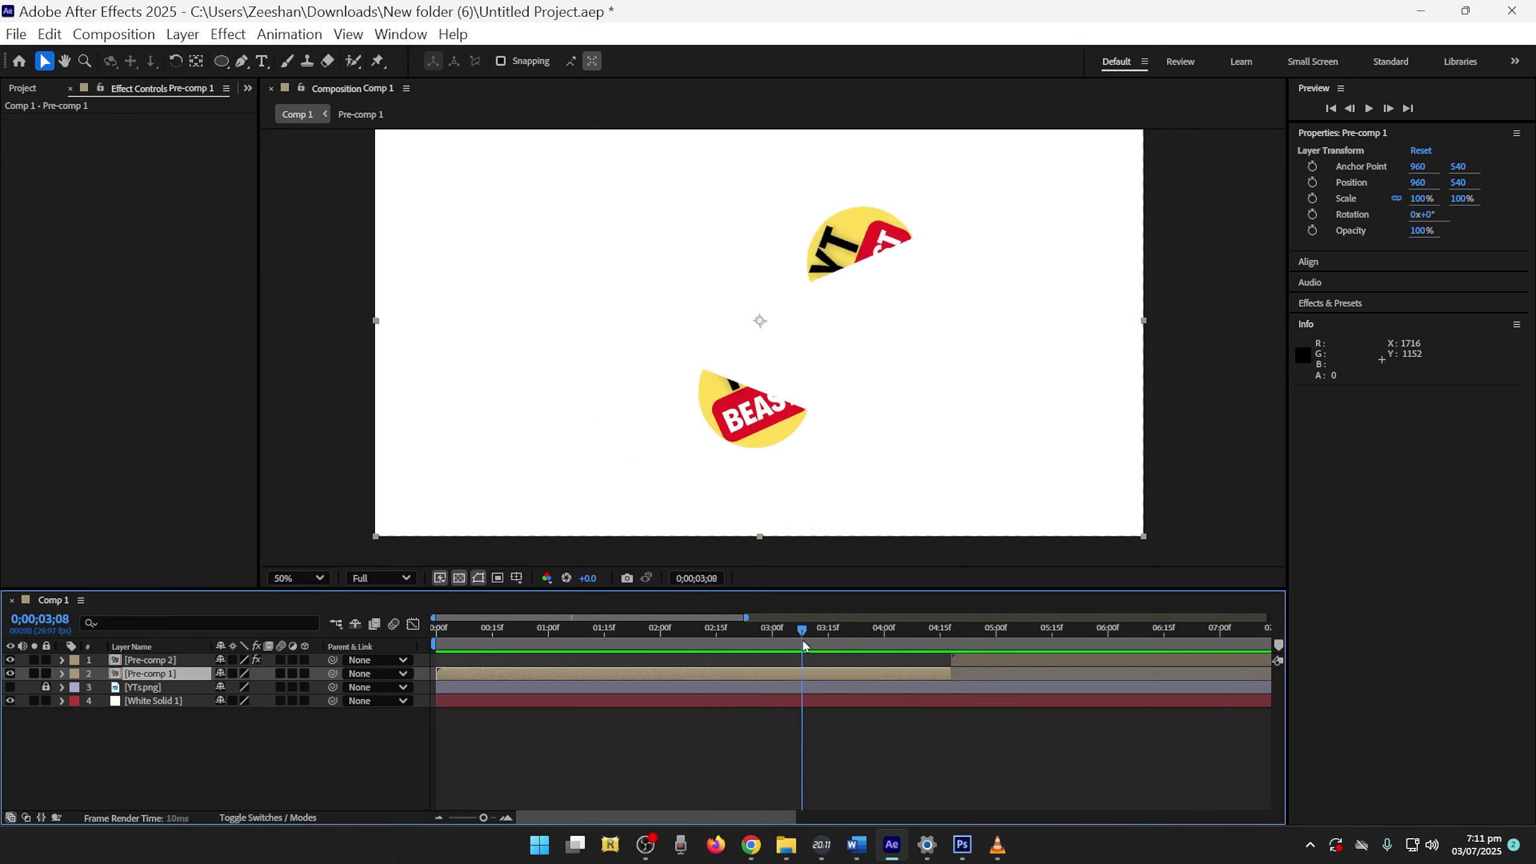
Play the animation from 0;00;03;16 through the shatter and check the frame at 0;00;04;18 where it starts
drag(804, 632, 832, 634)
key(space)
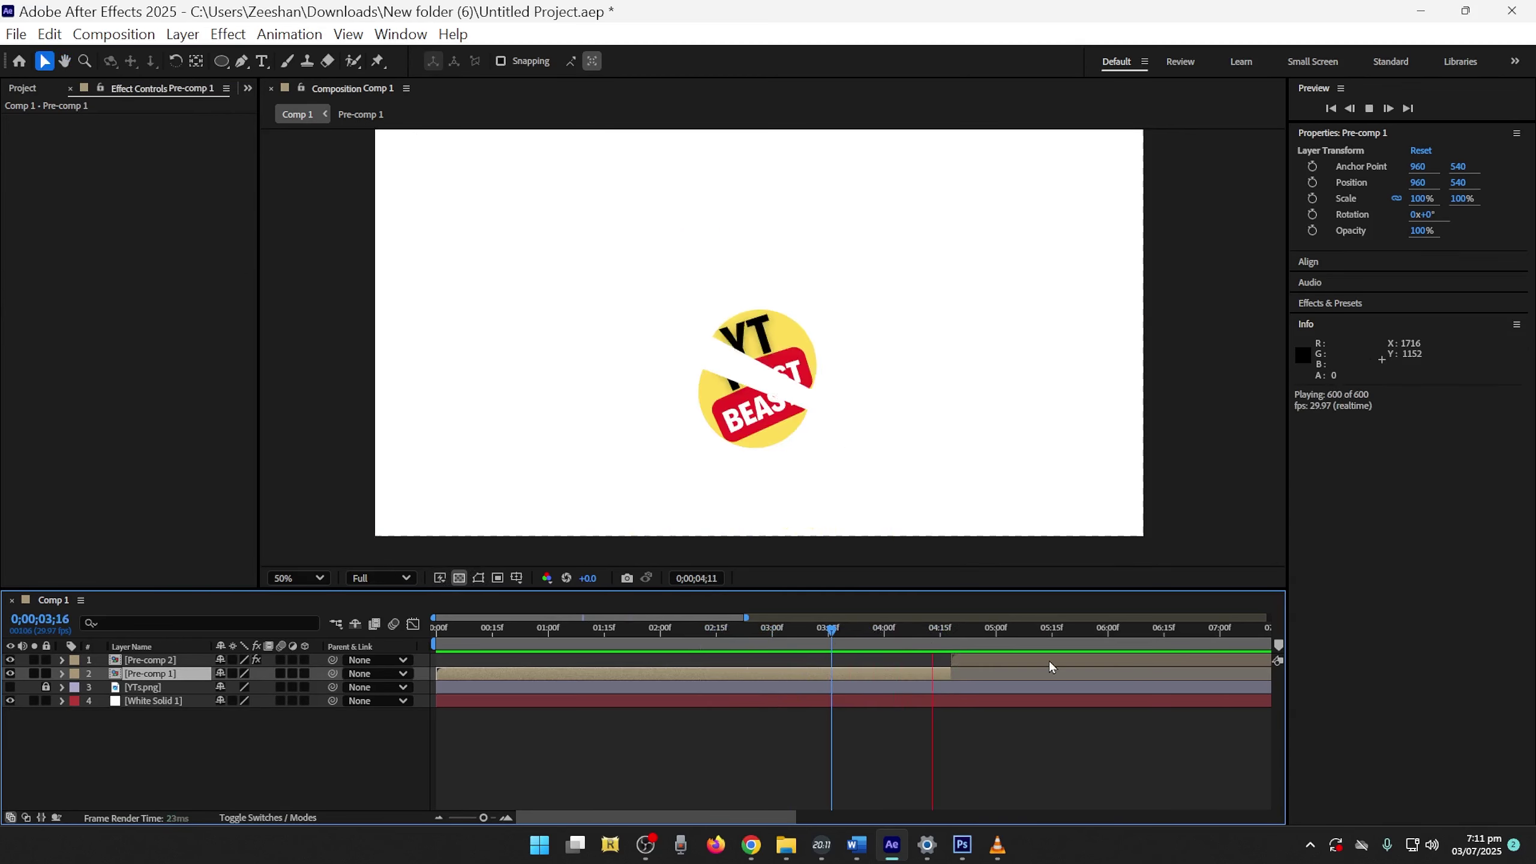
key(space)
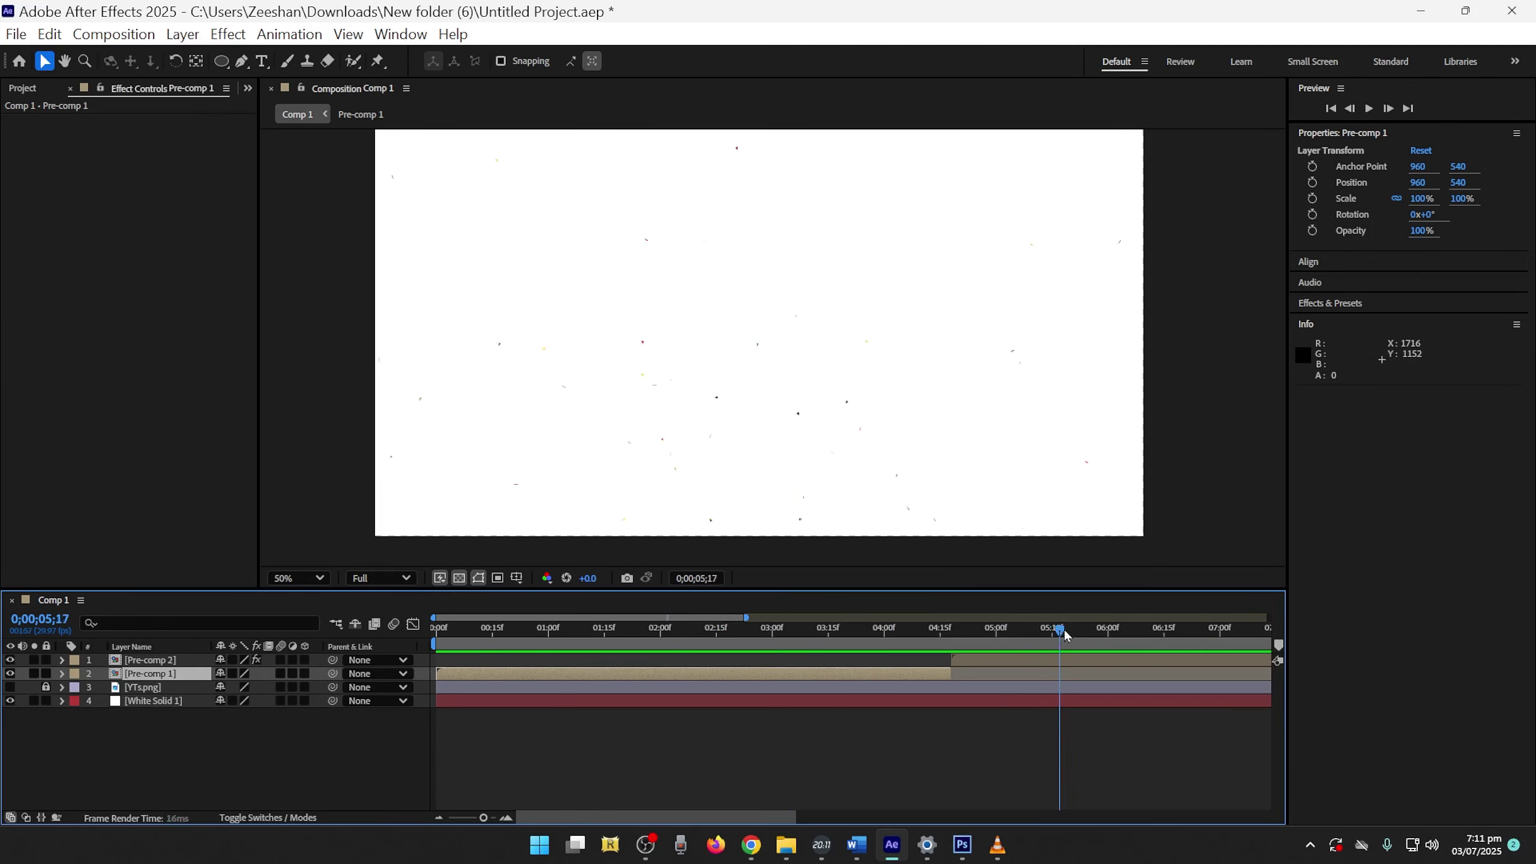
drag(996, 655, 951, 649)
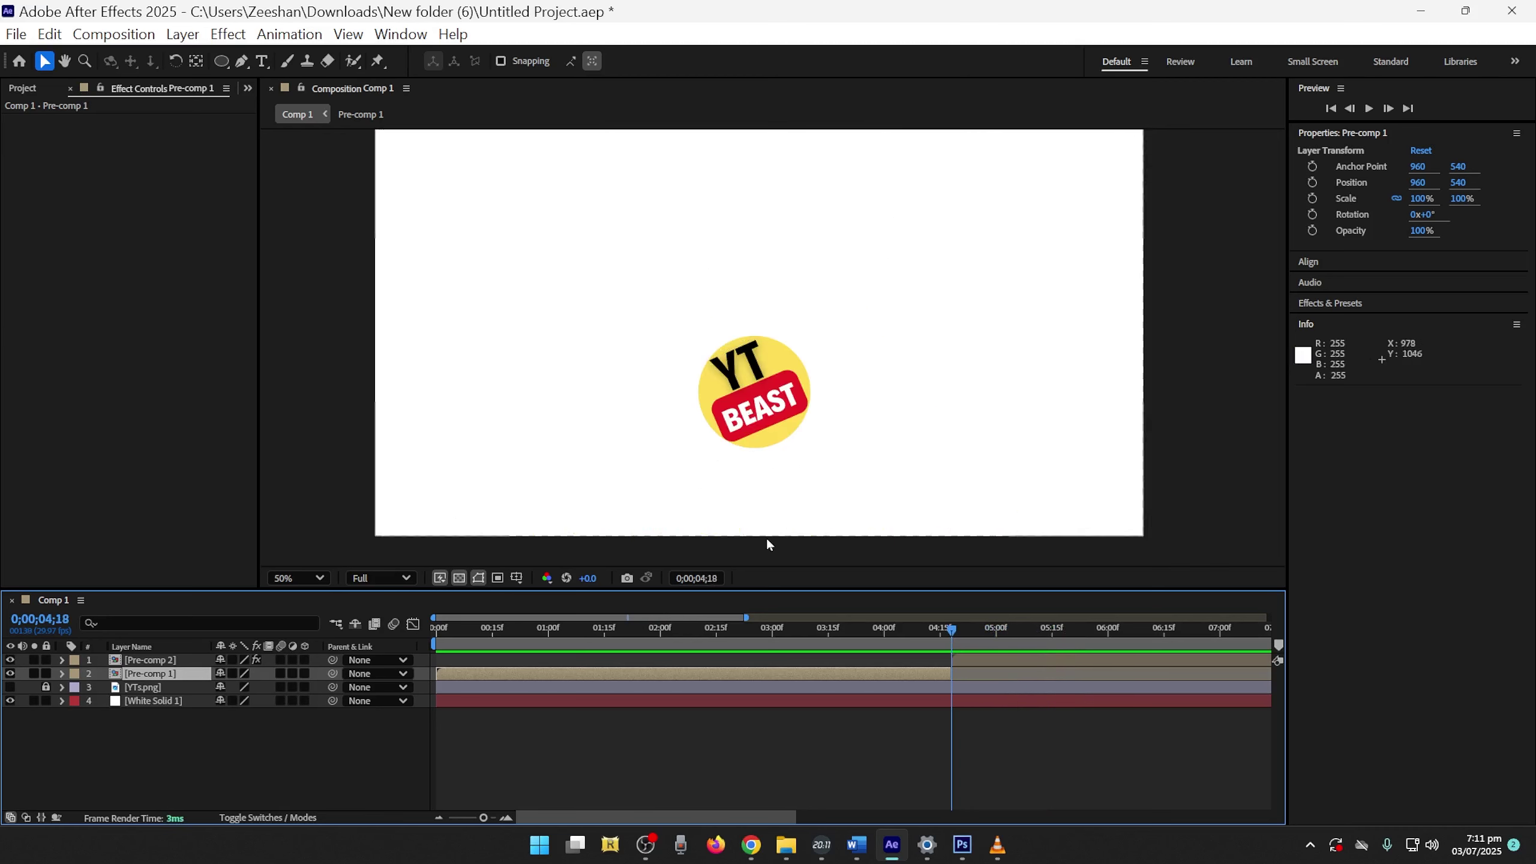
Make the YTs.png layer visible, unlock it and shift it in time so it starts at 0;00;04;18, where the shatter begins
click(146, 690)
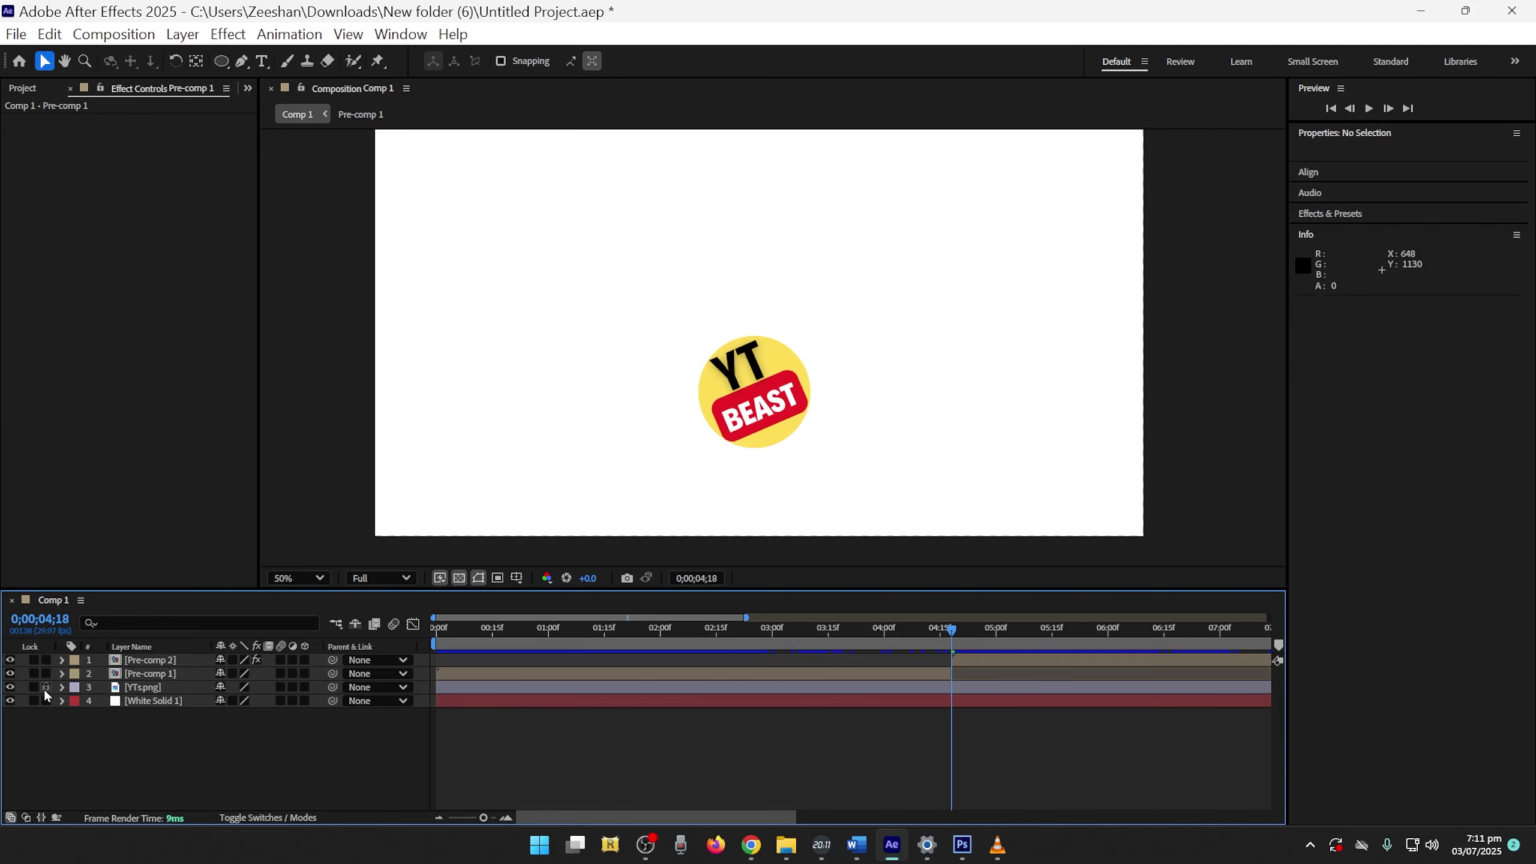
drag(458, 694, 946, 698)
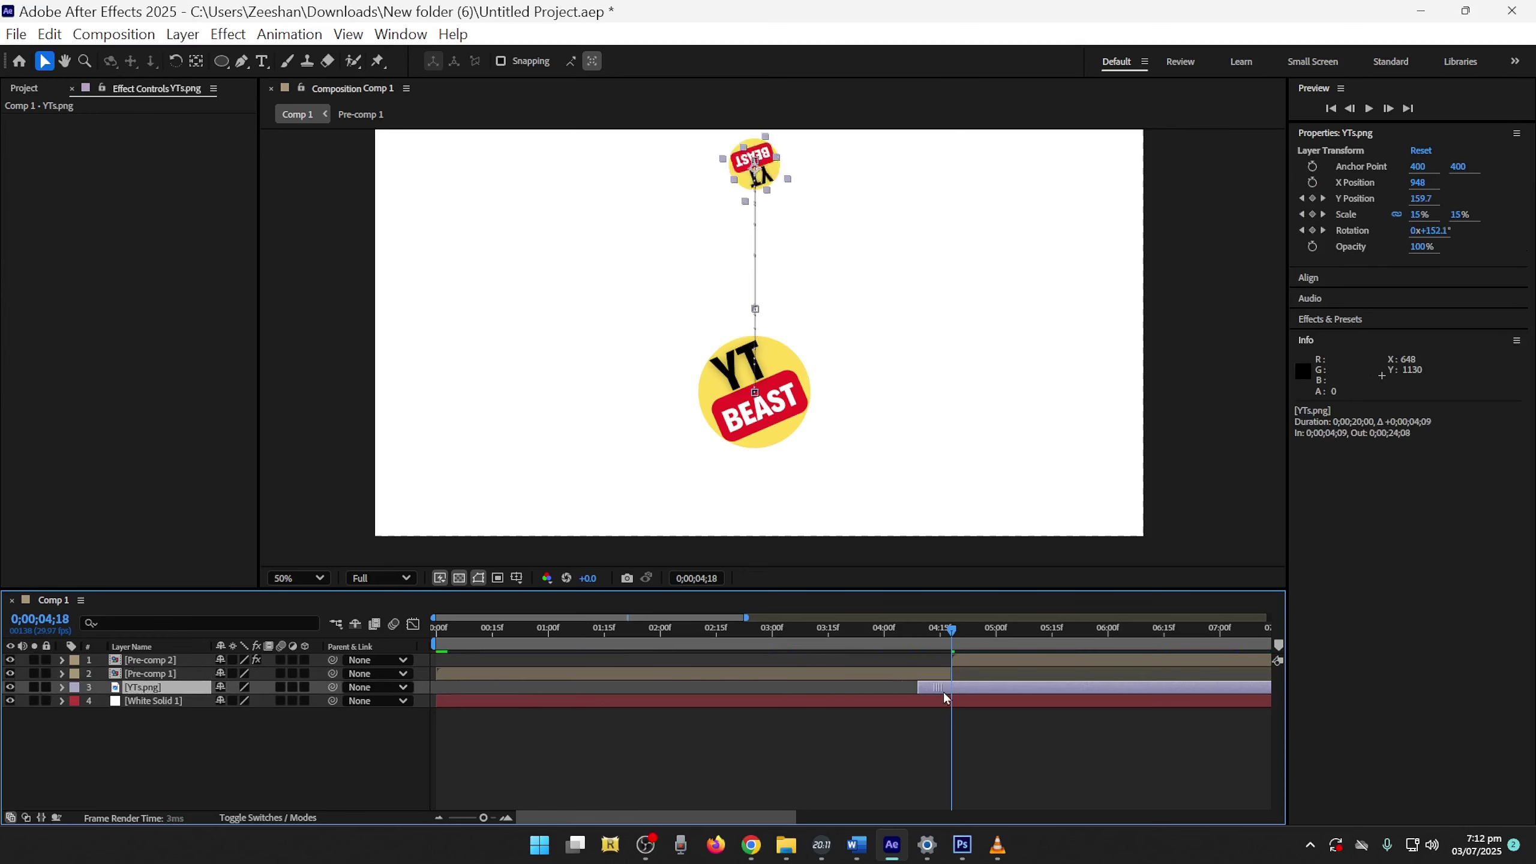
Play the animation from 0;00;02;28 and 0;00;03;19 to check the logo's return during the shatter, and replay everything from 0;00;00;00
key(space)
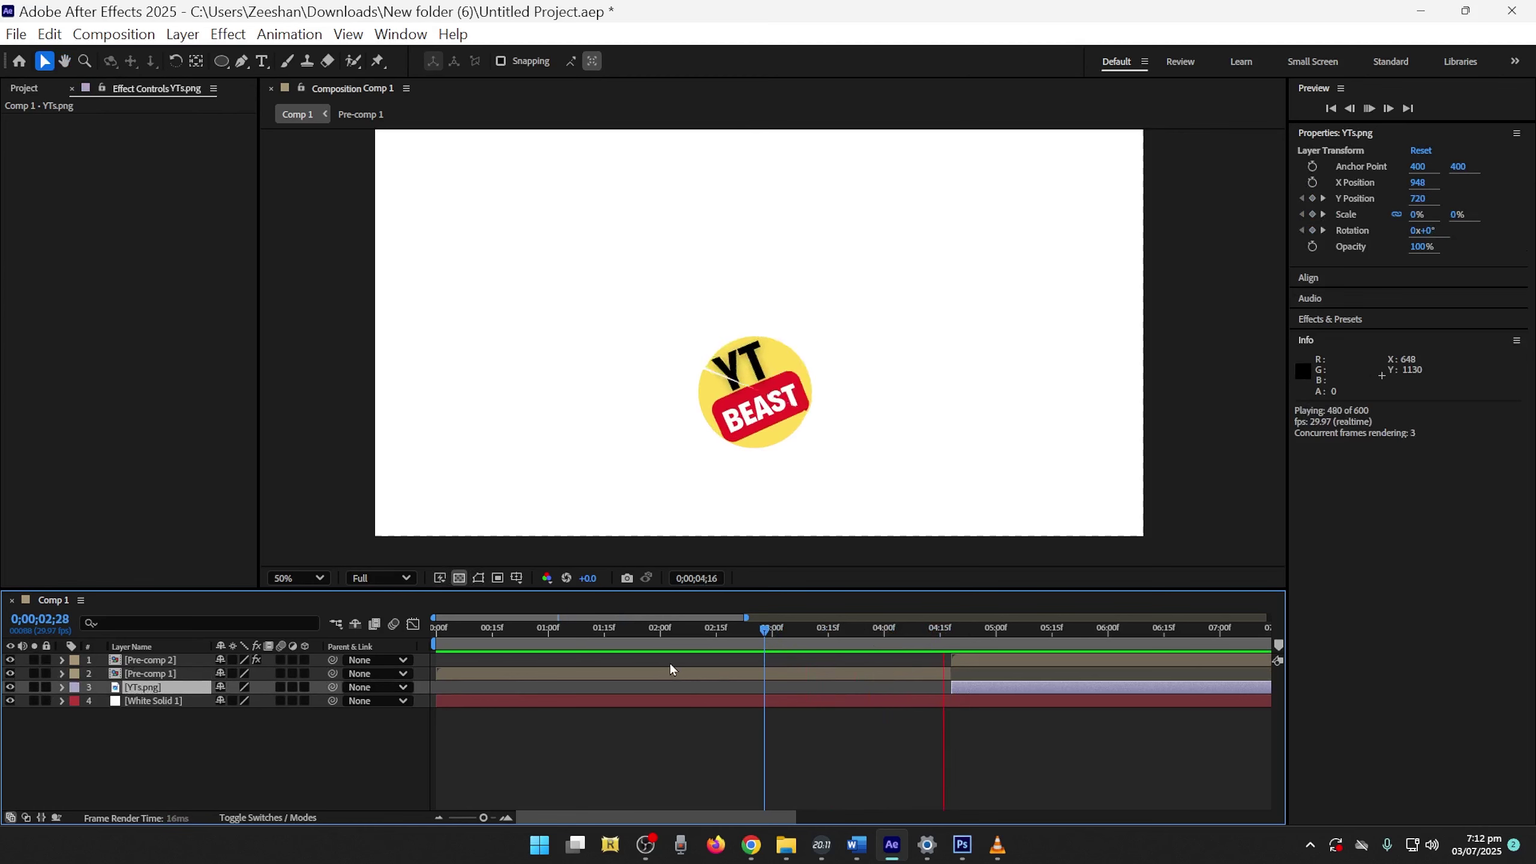
key(space)
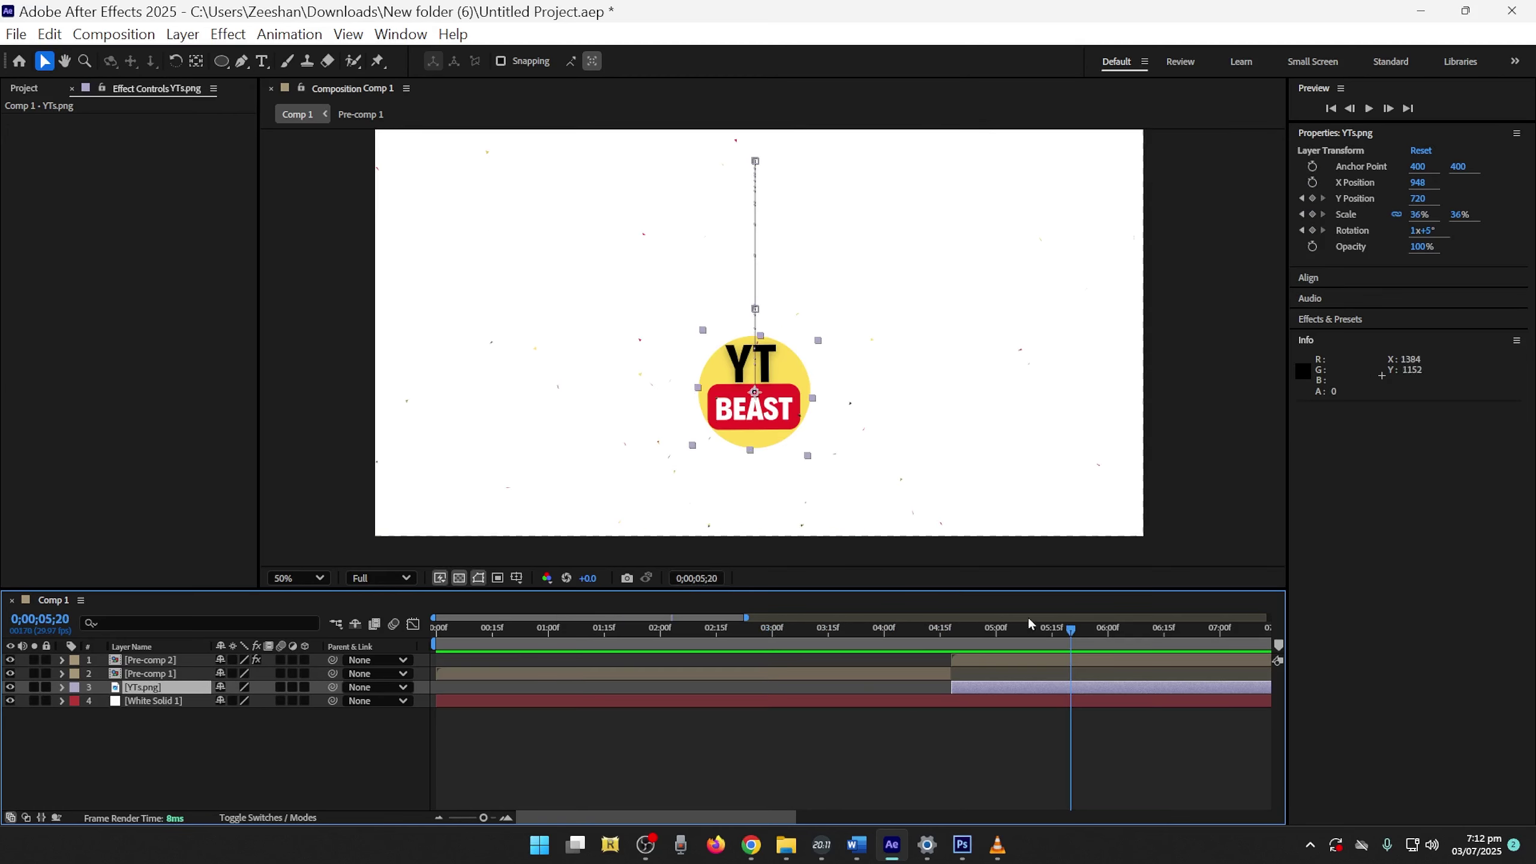
drag(1030, 624, 1065, 628)
drag(1175, 642, 843, 661)
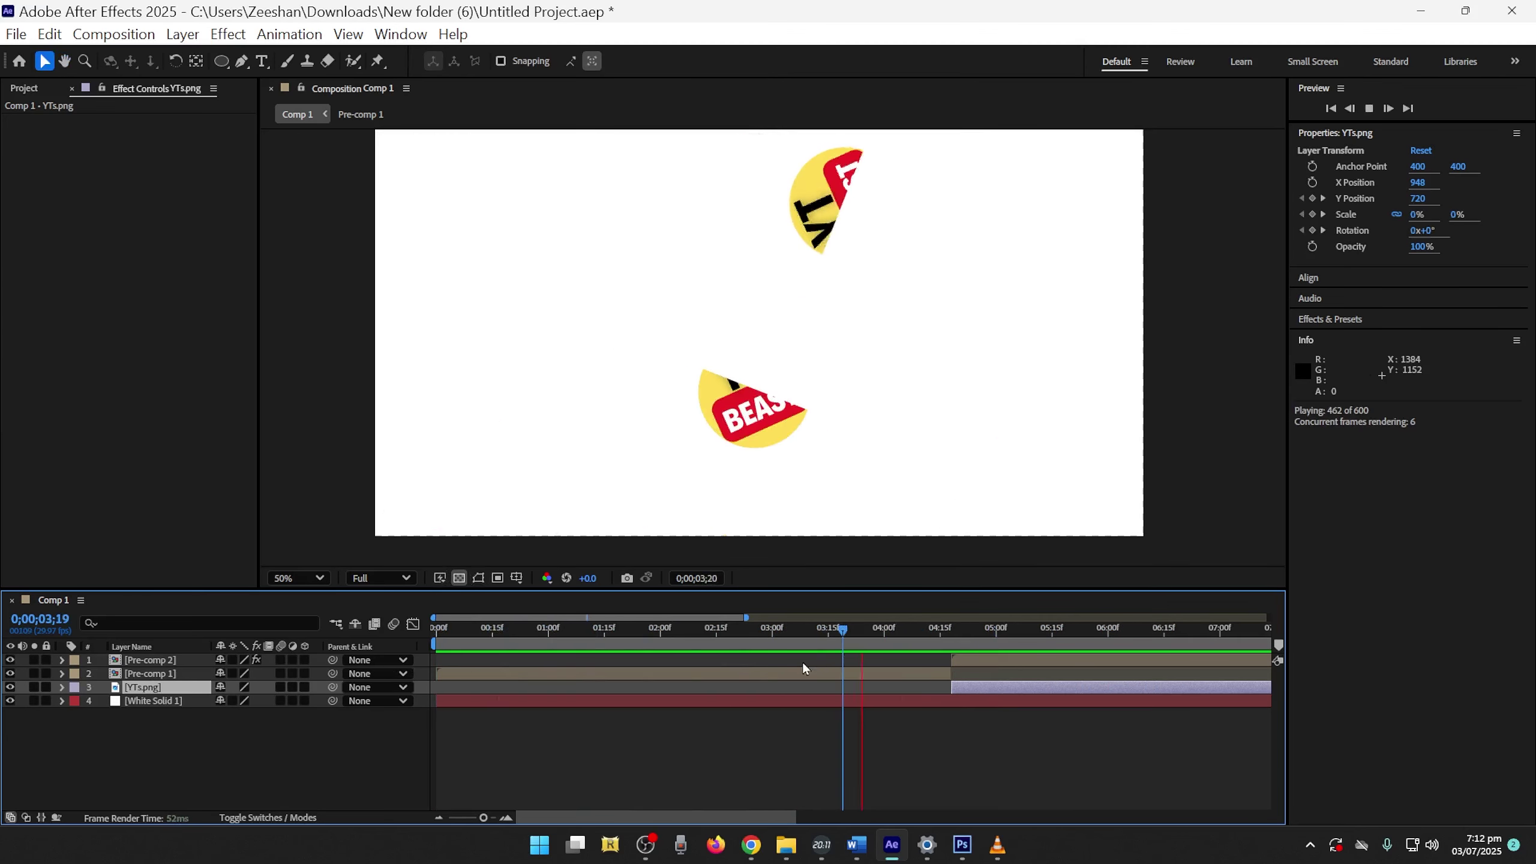
drag(718, 646, 417, 646)
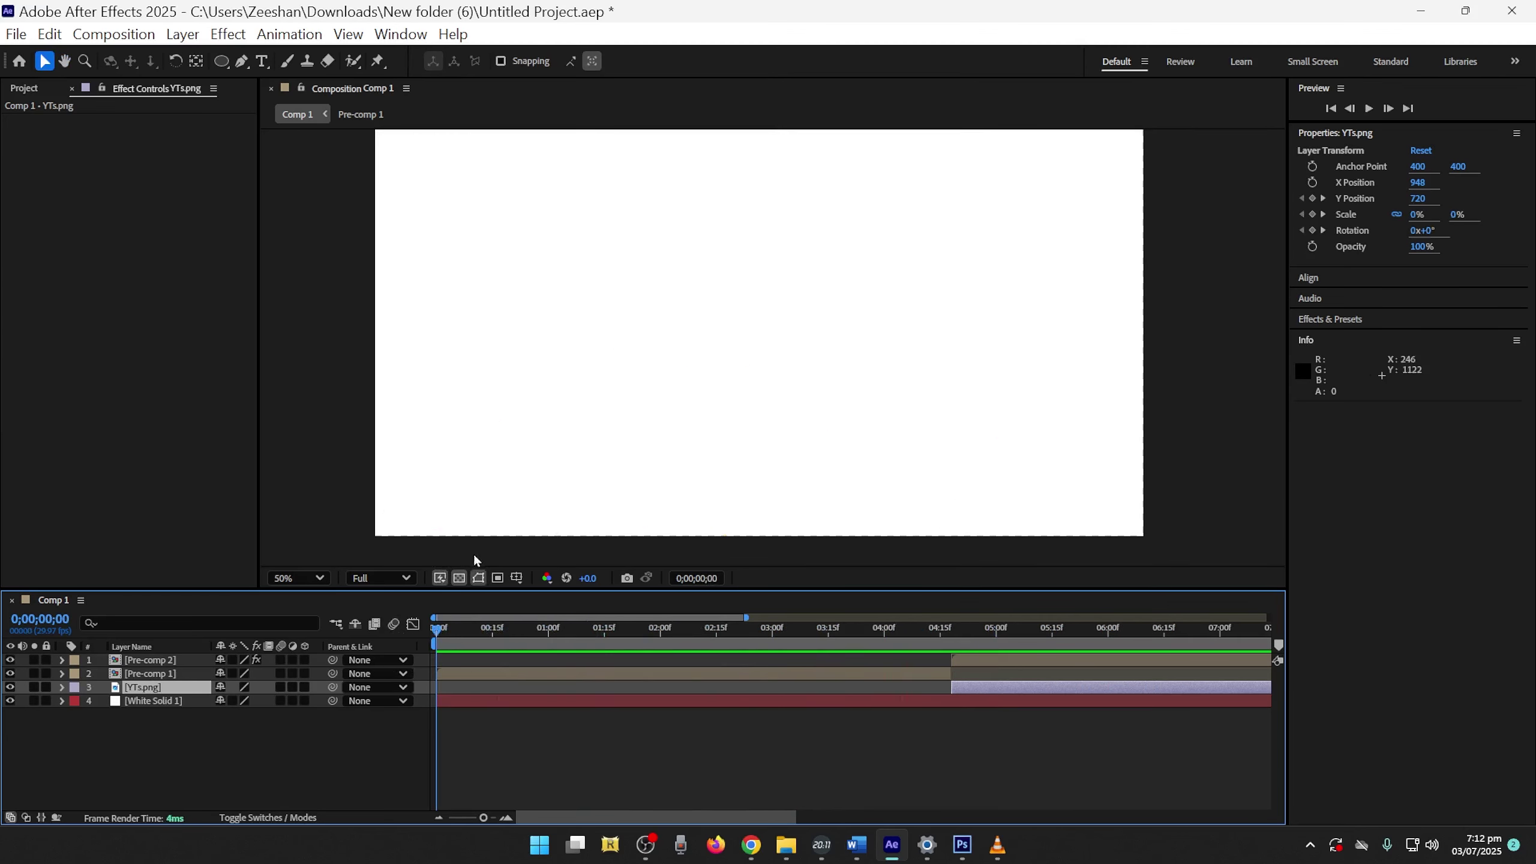
key(space)
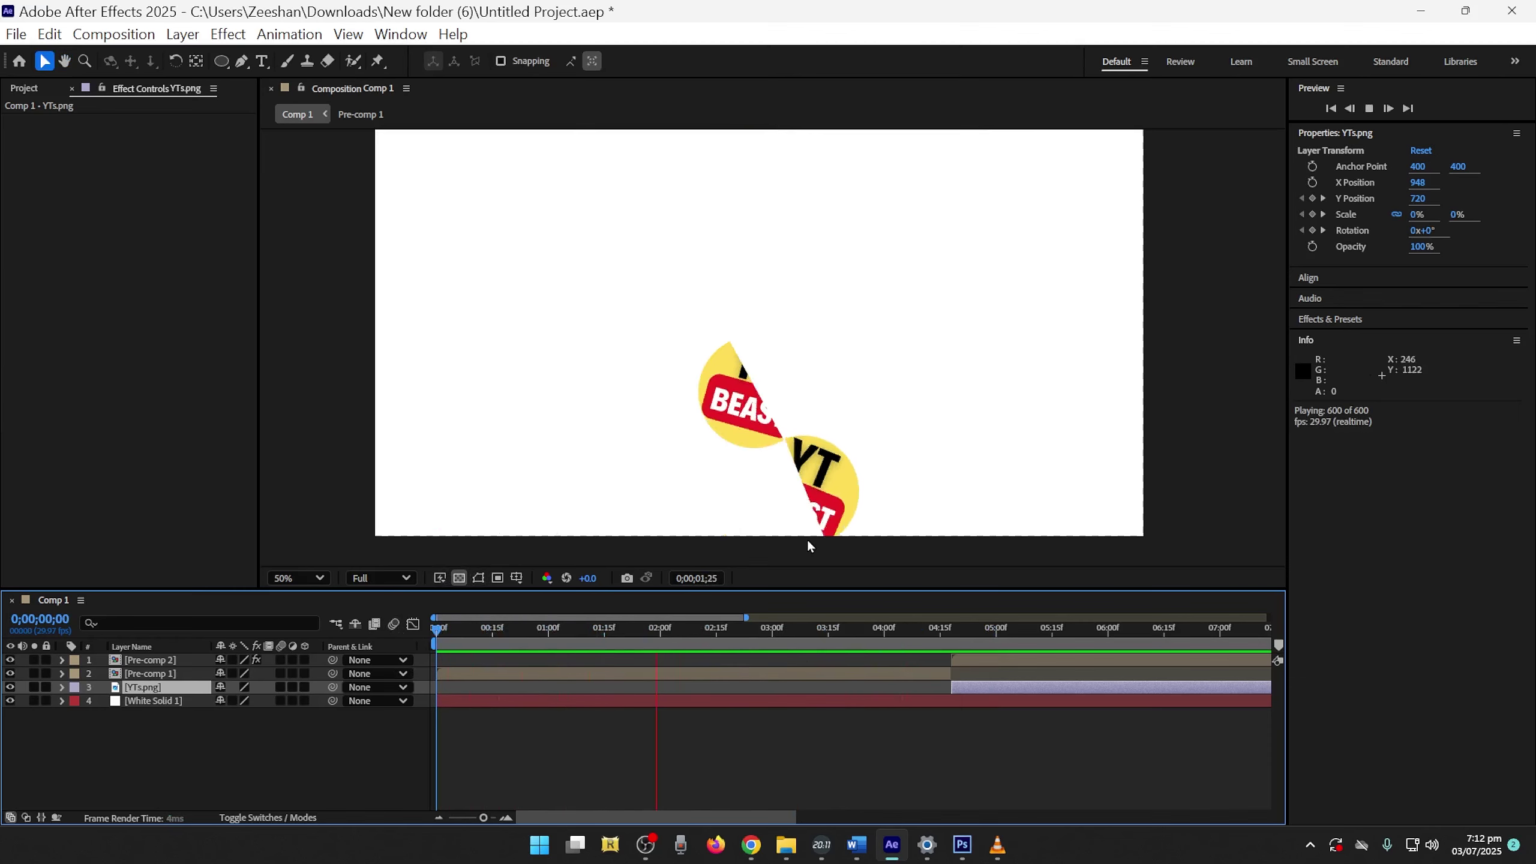